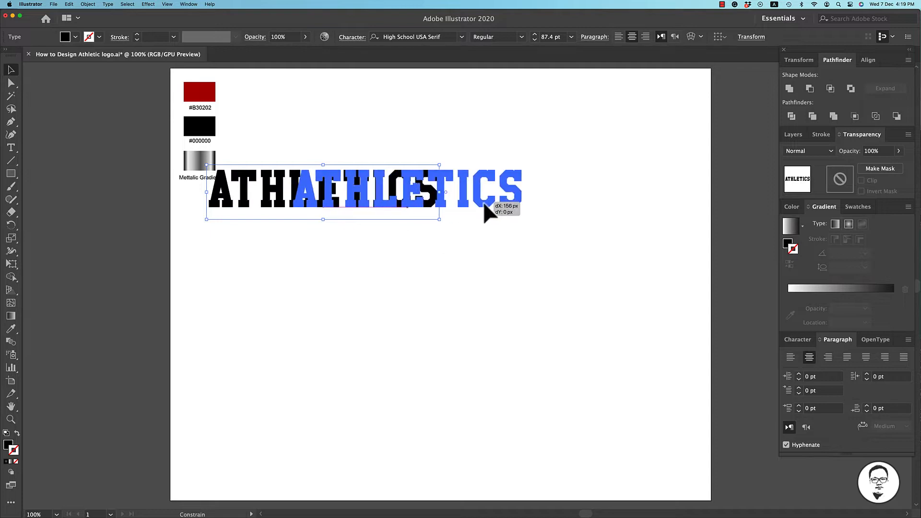
Step: Set the tracking of the ATHLETICS text to -50
click(799, 342)
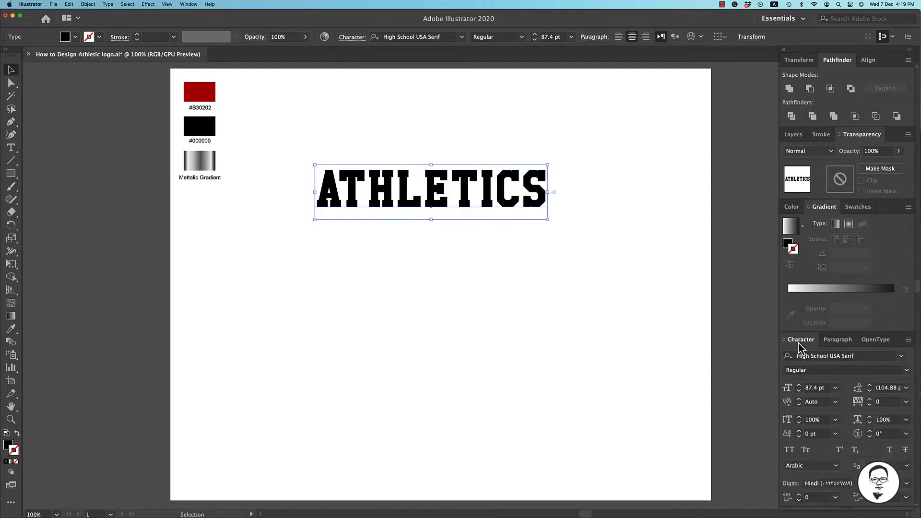
click(906, 401)
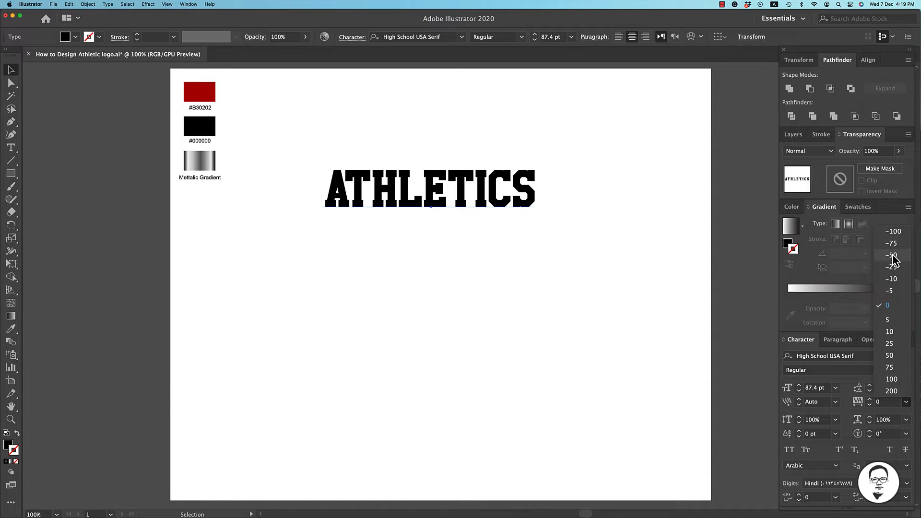
click(892, 255)
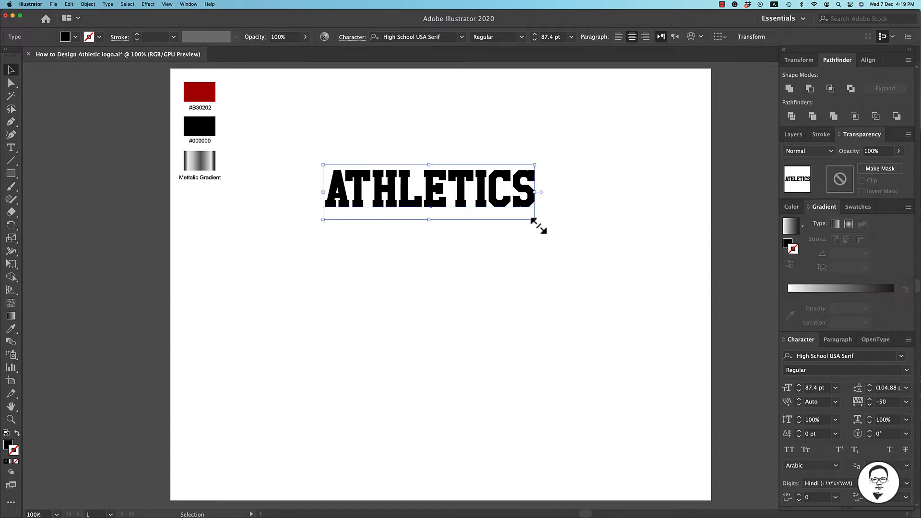
click(549, 250)
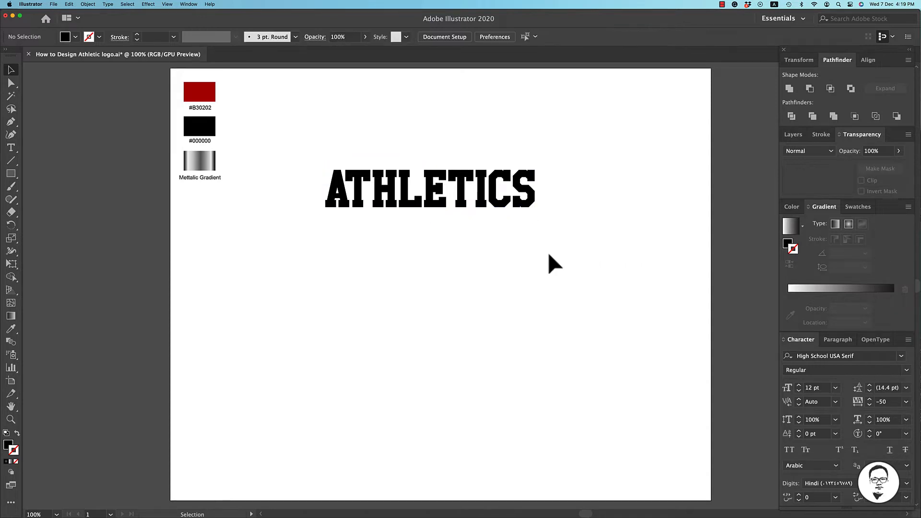
Step: Draw a rectangle about 619 by 153 px below the ATHLETICS text, with no fill and a black stroke
click(12, 177)
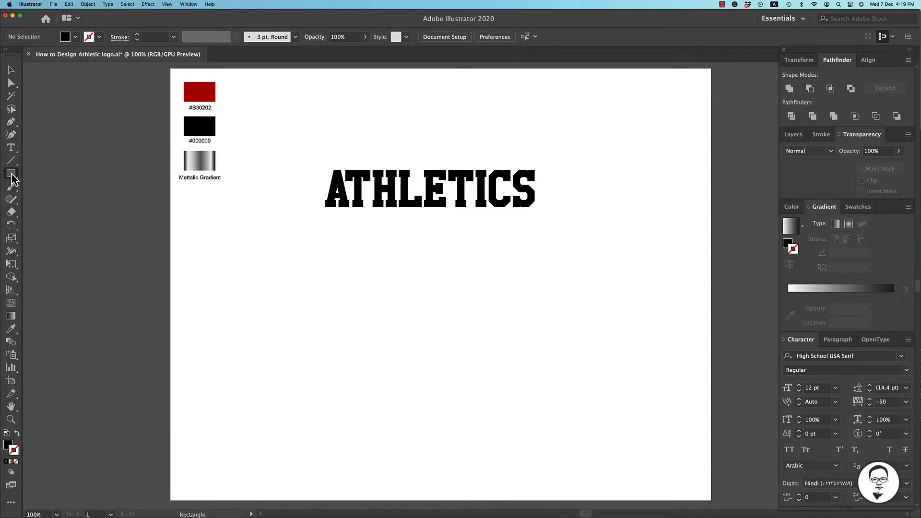
drag(272, 242, 607, 327)
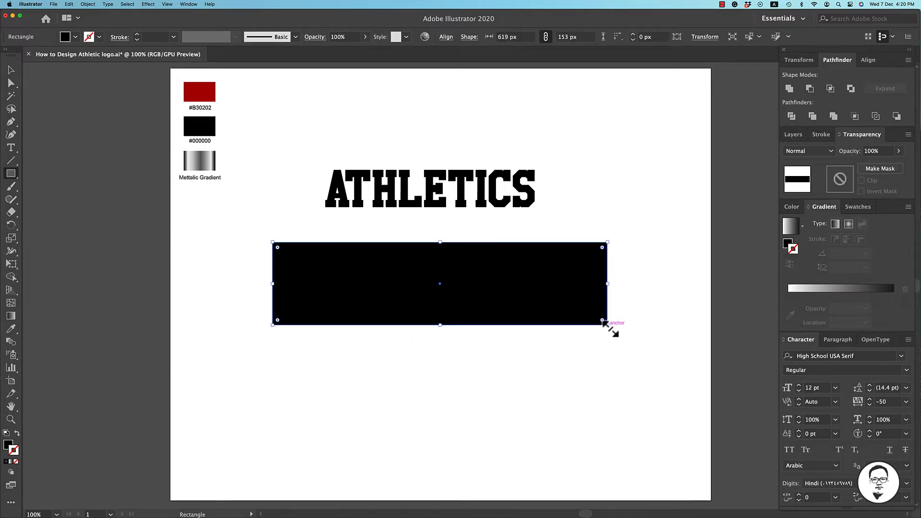
click(75, 38)
click(9, 56)
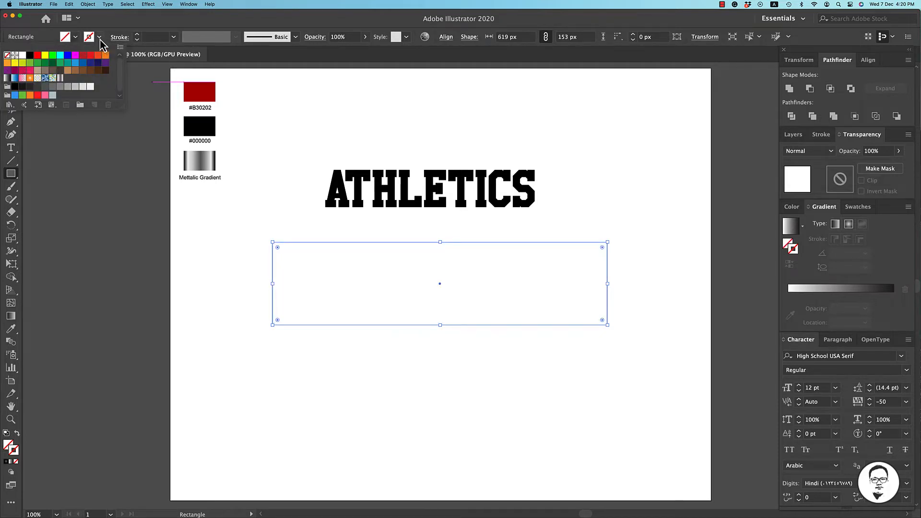
click(75, 37)
click(29, 56)
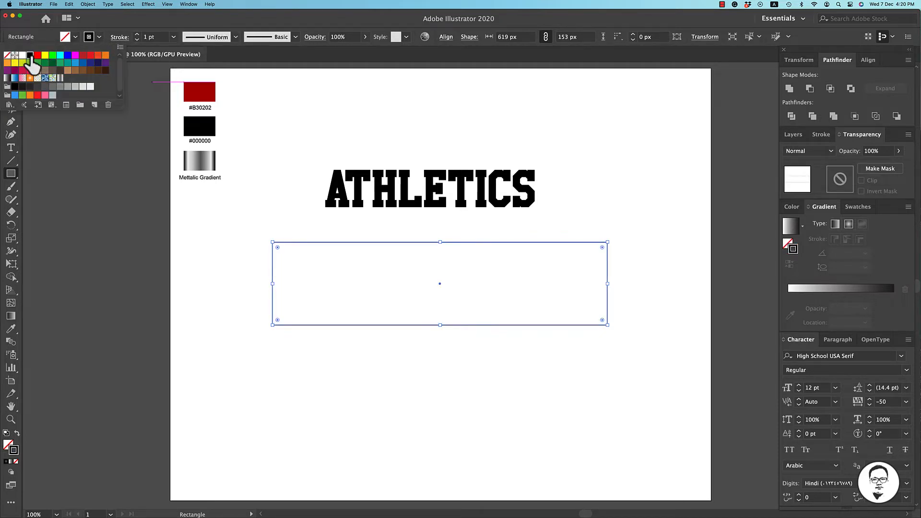
click(502, 232)
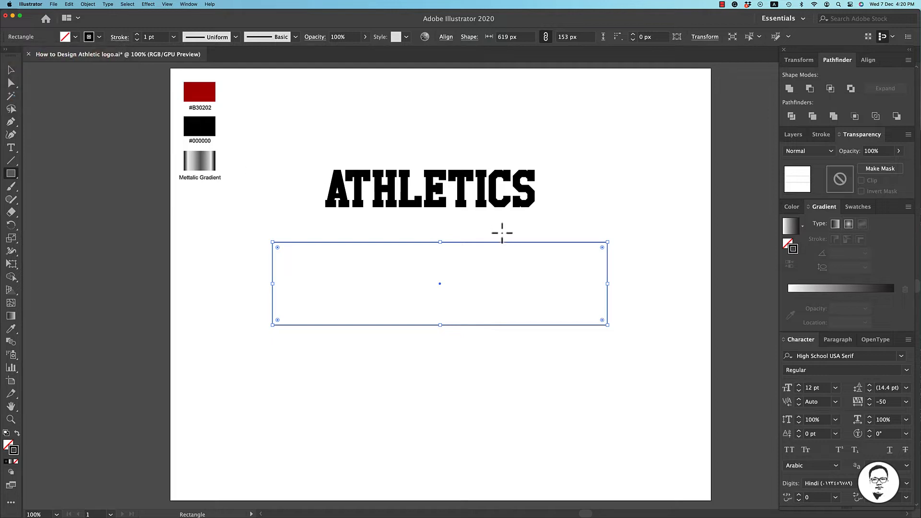
Step: Move the ATHLETICS text straight down so it sits inside the outlined rectangle
click(11, 71)
click(585, 179)
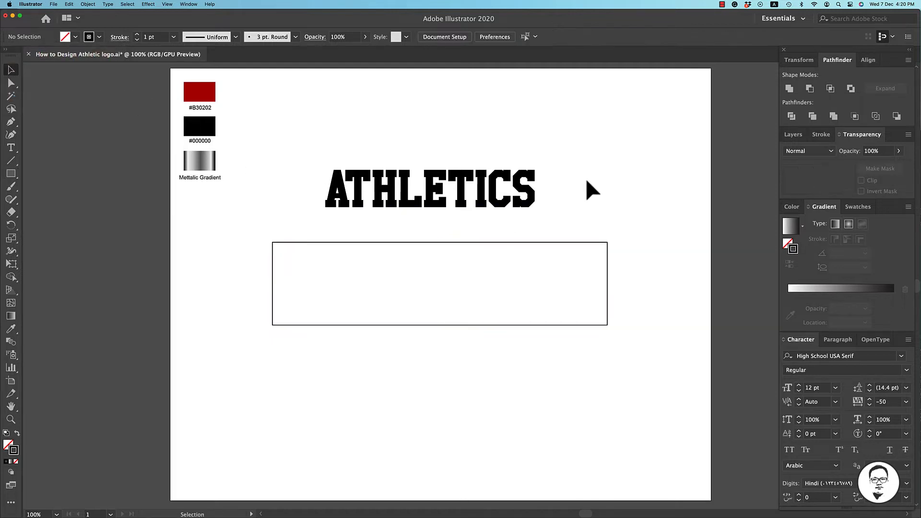
click(530, 200)
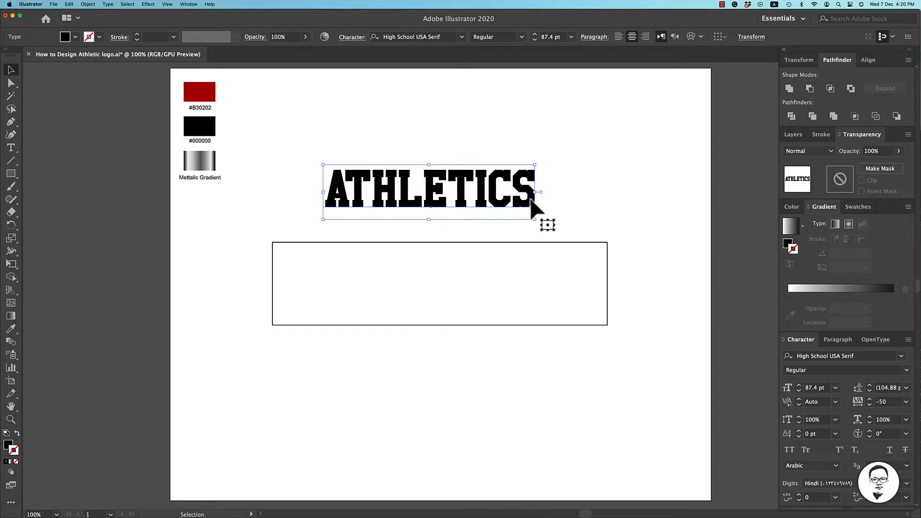
drag(532, 204, 533, 296)
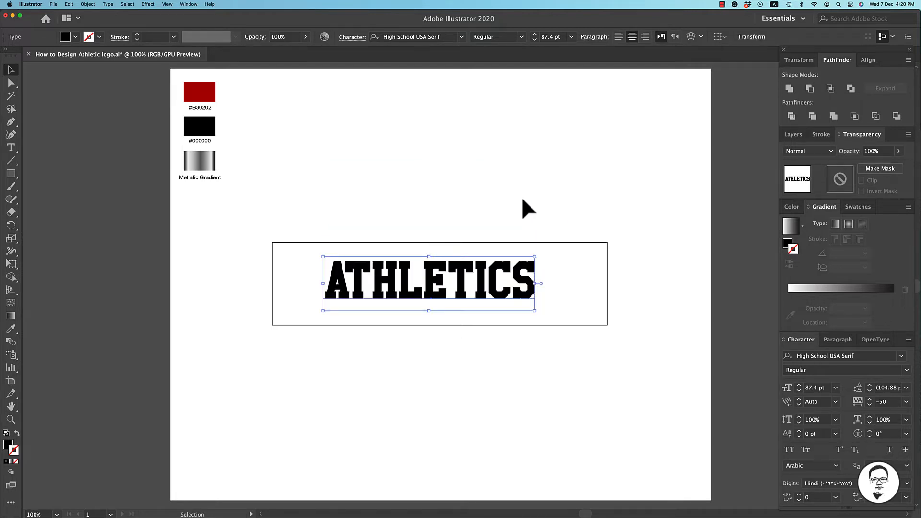
Step: Cut the ATHLETICS text and paste it in back of the rectangle
click(69, 3)
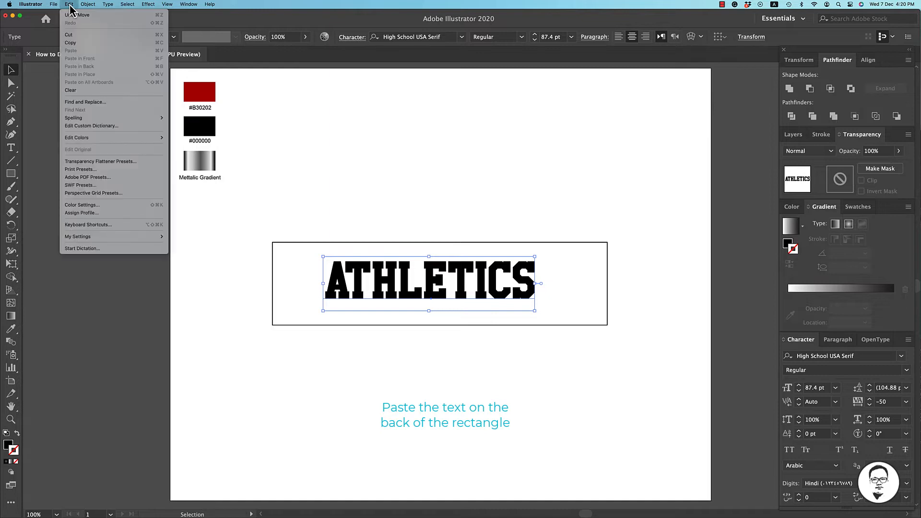
click(69, 35)
click(455, 242)
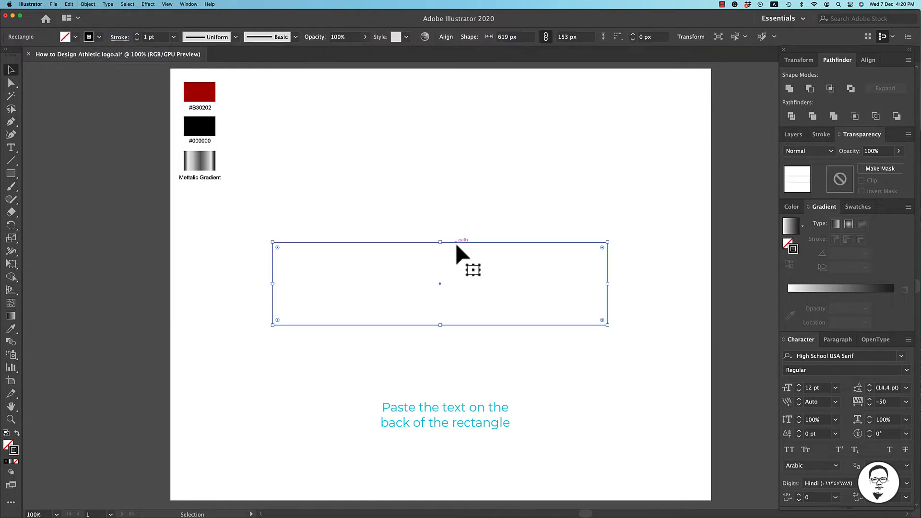
click(69, 4)
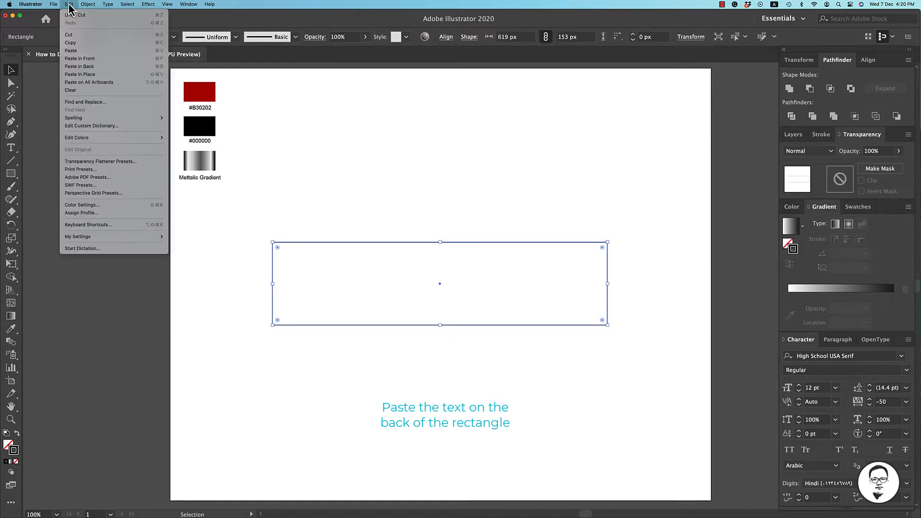
click(83, 66)
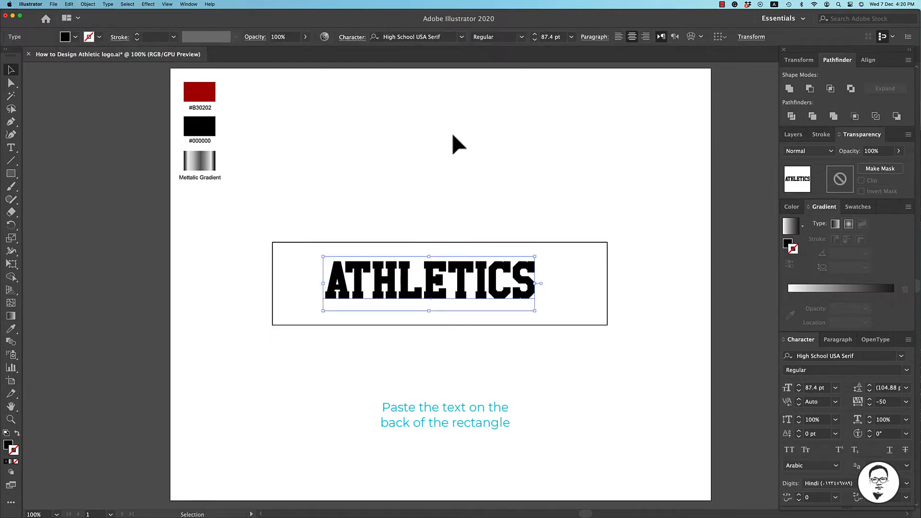
Step: Shift the ATHLETICS text slightly toward the rectangle's centre and convert it to outlines
drag(531, 278, 537, 278)
click(523, 209)
click(467, 267)
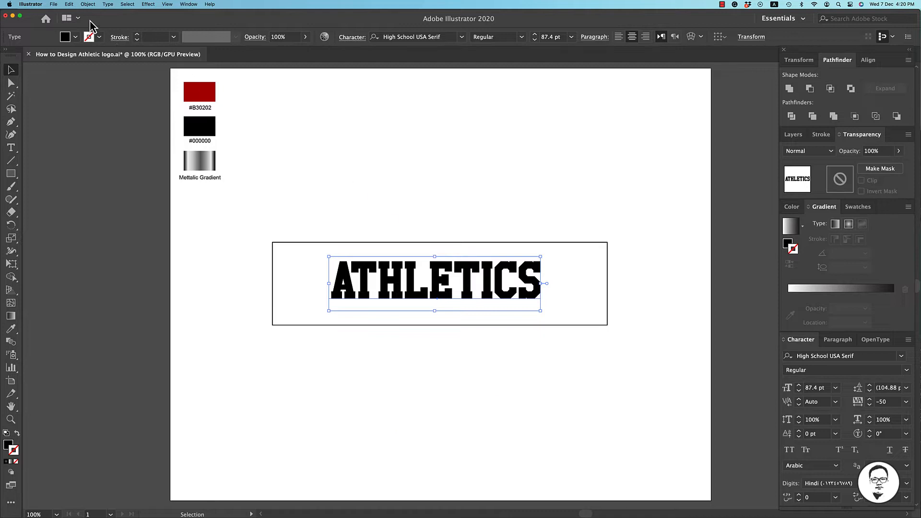
click(108, 4)
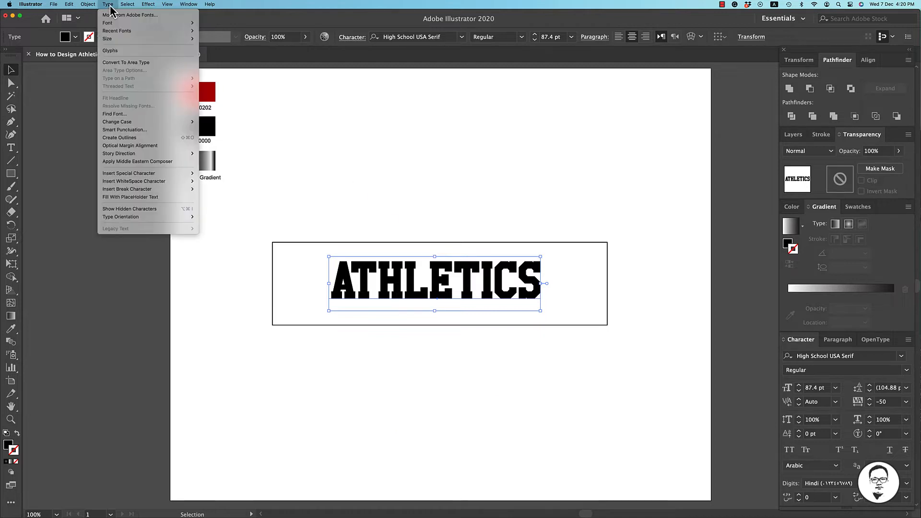
click(120, 138)
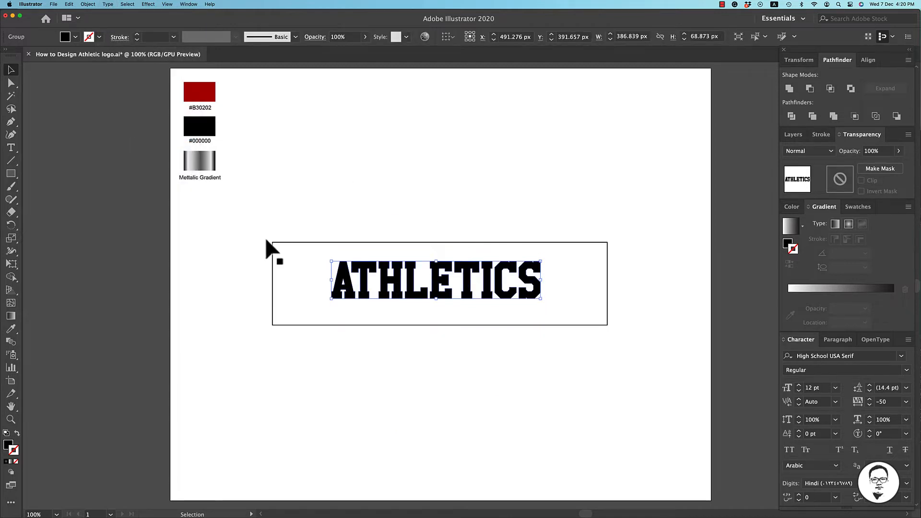
click(397, 207)
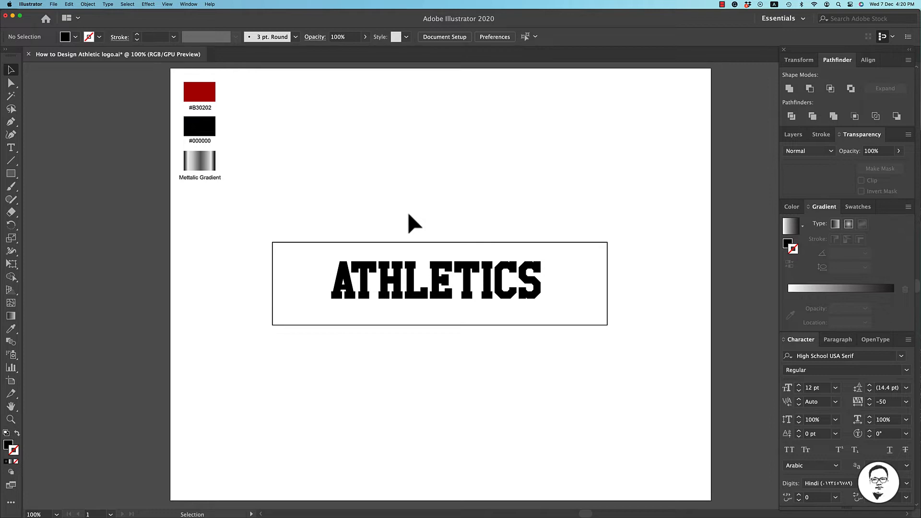
Step: Apply an Envelope Distort with Top Object to the outlined text and rectangle together, so the letters fill the rectangle
drag(252, 230, 632, 335)
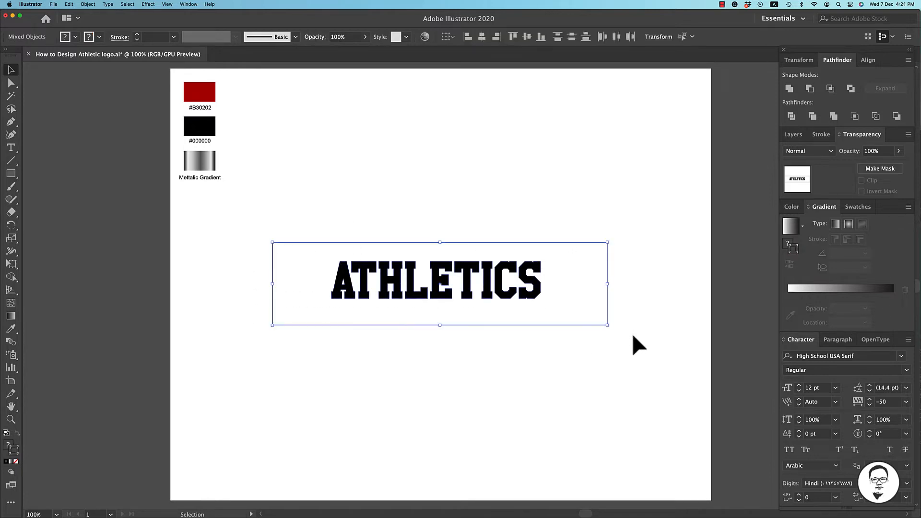
click(88, 5)
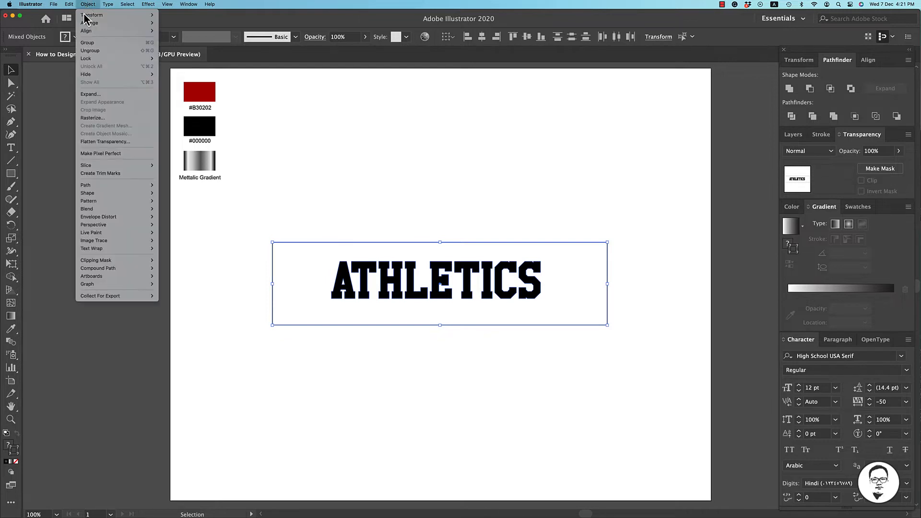
click(629, 350)
click(89, 5)
mouse_move(117, 217)
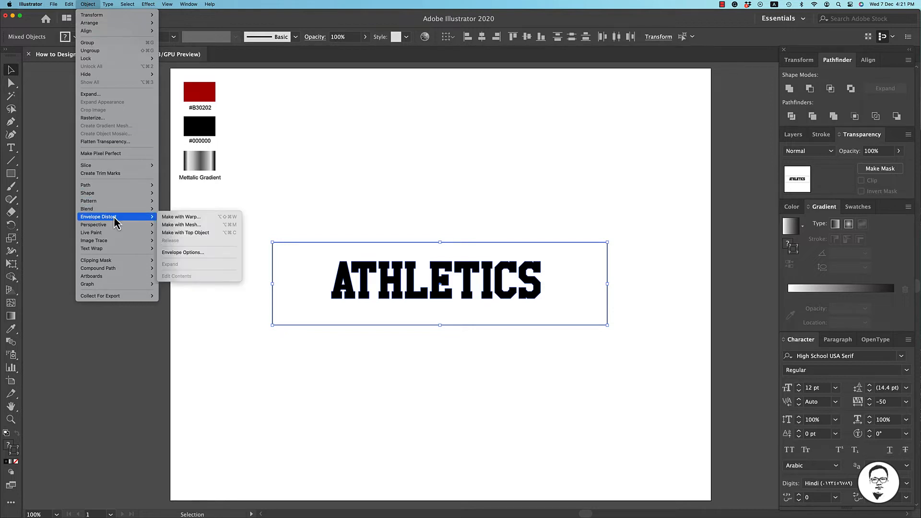
click(191, 234)
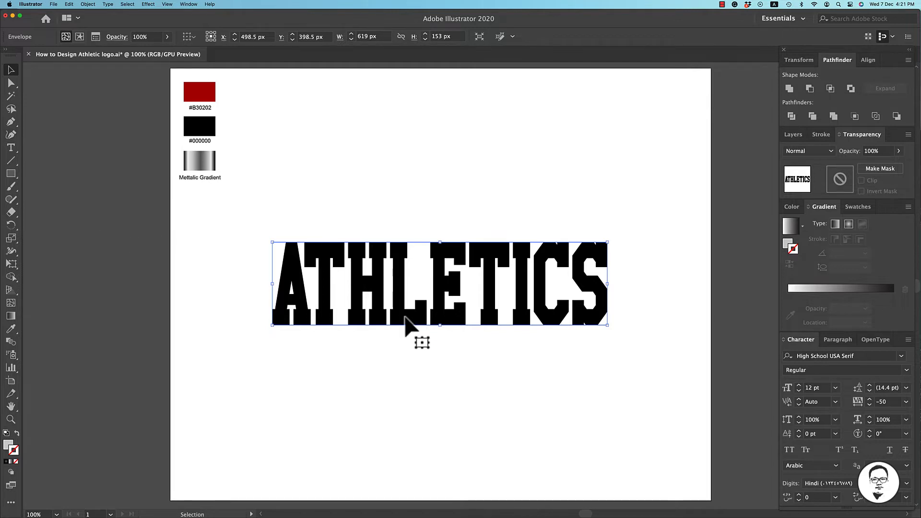
click(427, 352)
click(390, 306)
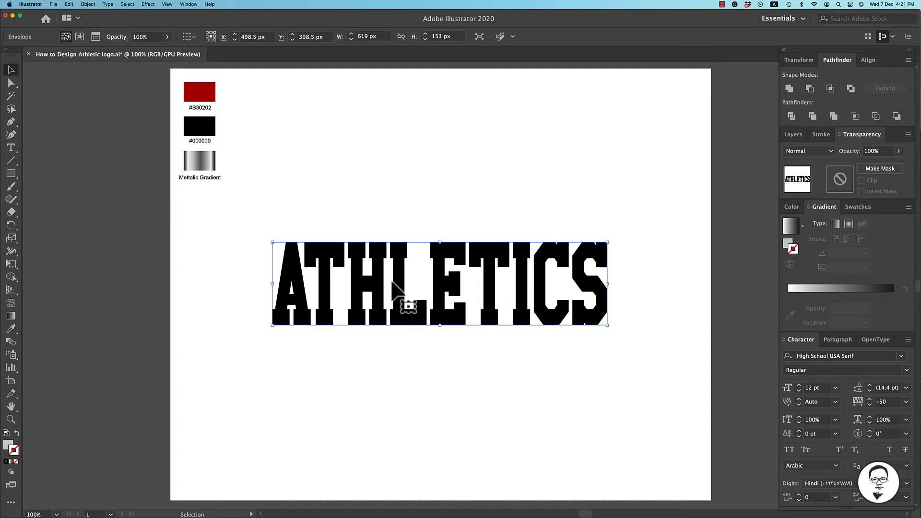
click(188, 4)
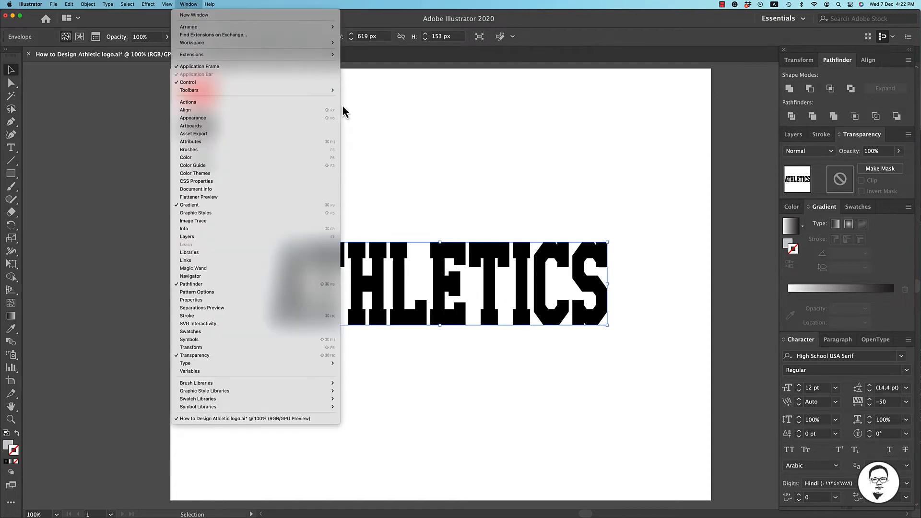
click(404, 130)
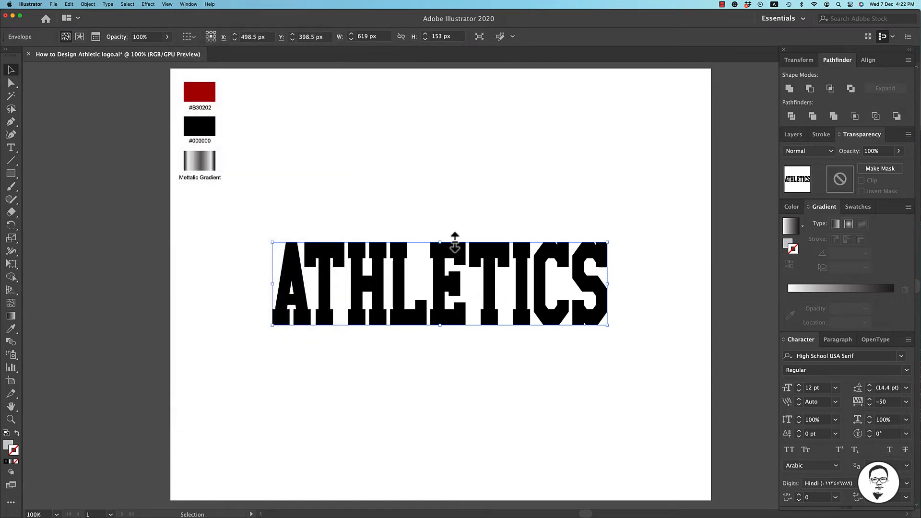
Step: Apply a horizontal Arc Lower warp effect with a -19% bend to the ATHLETICS envelope
click(147, 5)
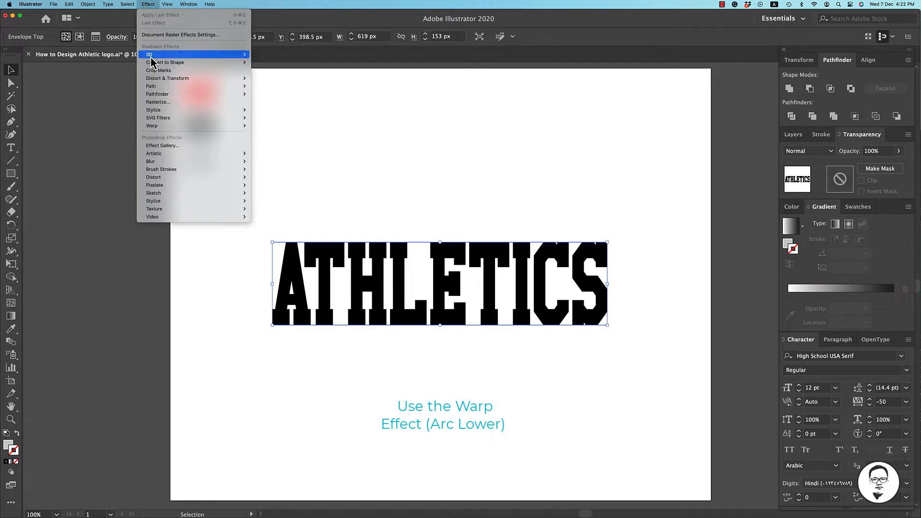
mouse_move(164, 127)
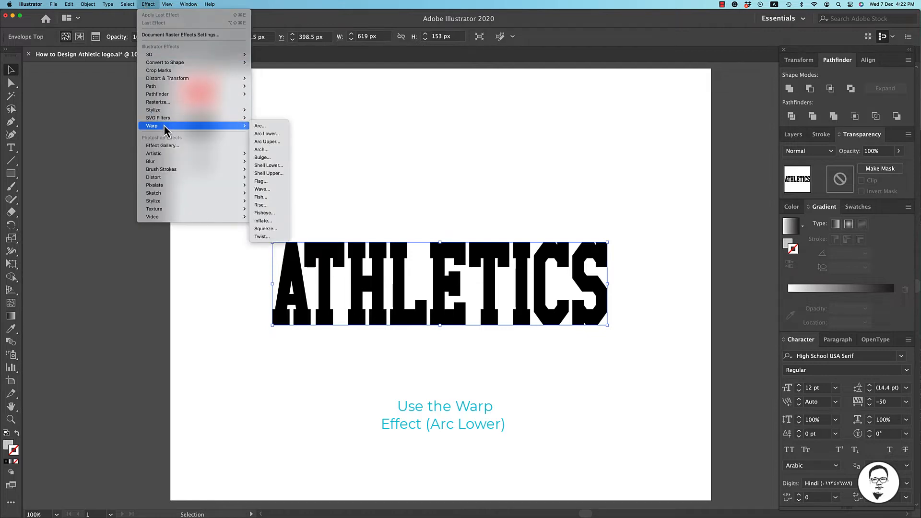
click(265, 134)
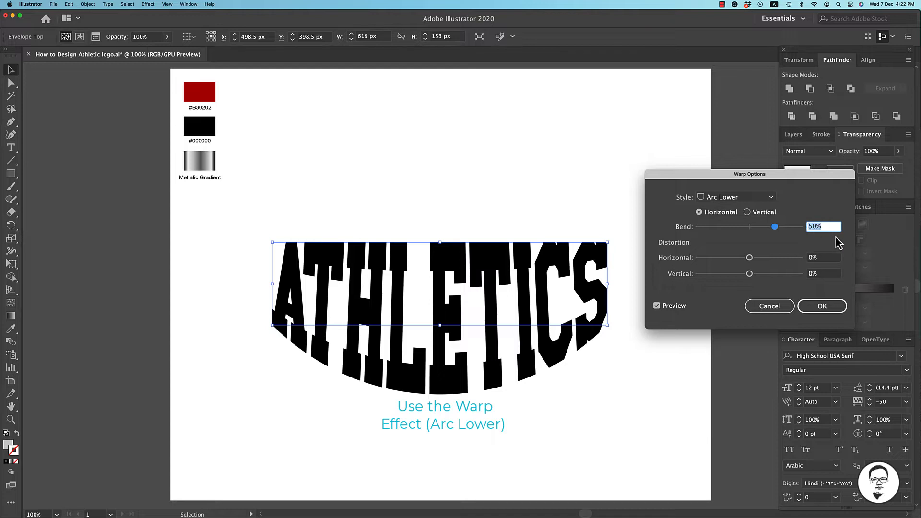
drag(774, 229, 741, 231)
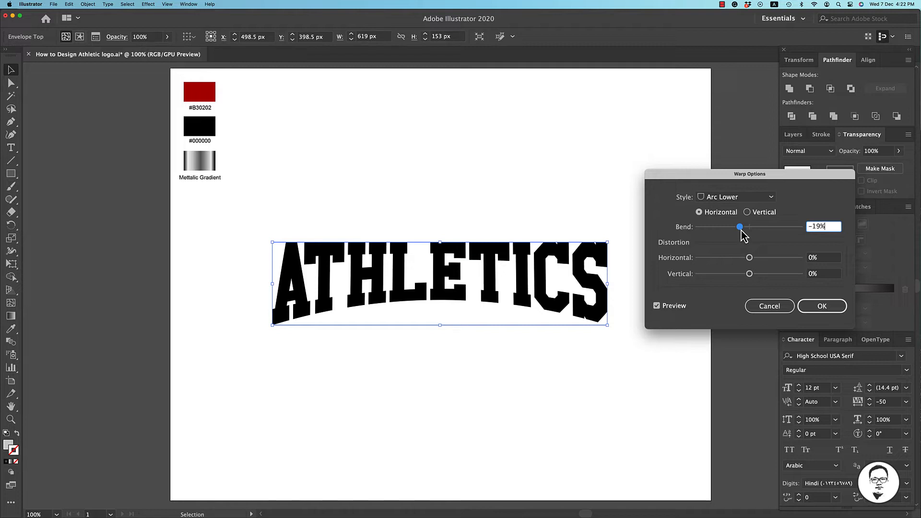
click(818, 311)
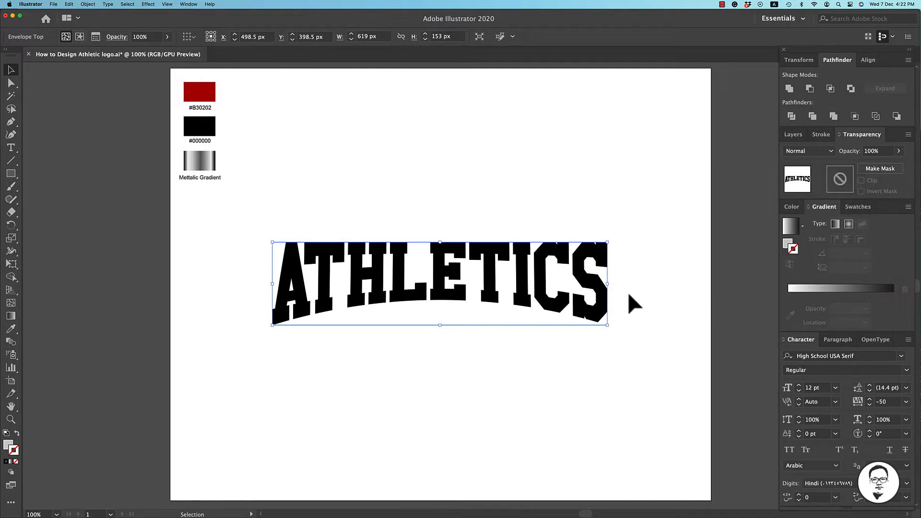
Step: Adjust the proportions of the warped ATHLETICS lettering, making it slightly narrower and slightly taller
drag(607, 283, 598, 284)
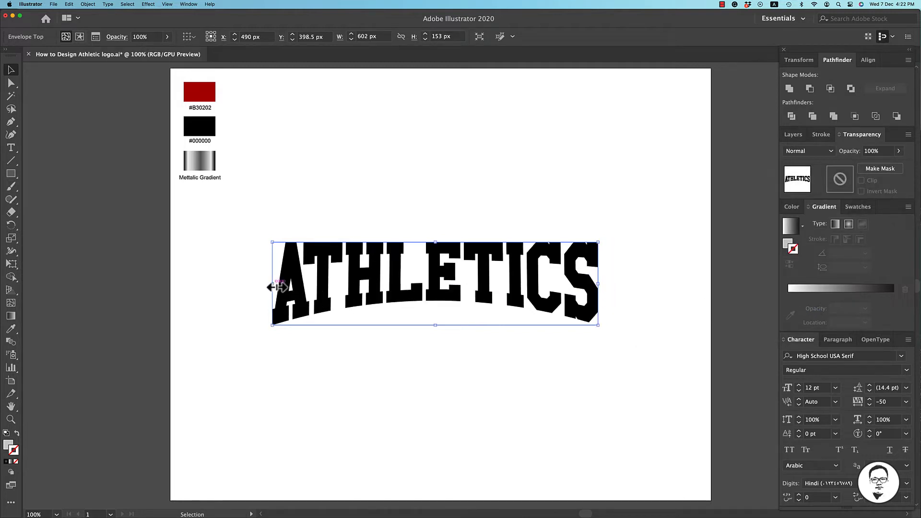
drag(274, 283, 277, 283)
drag(434, 324, 437, 328)
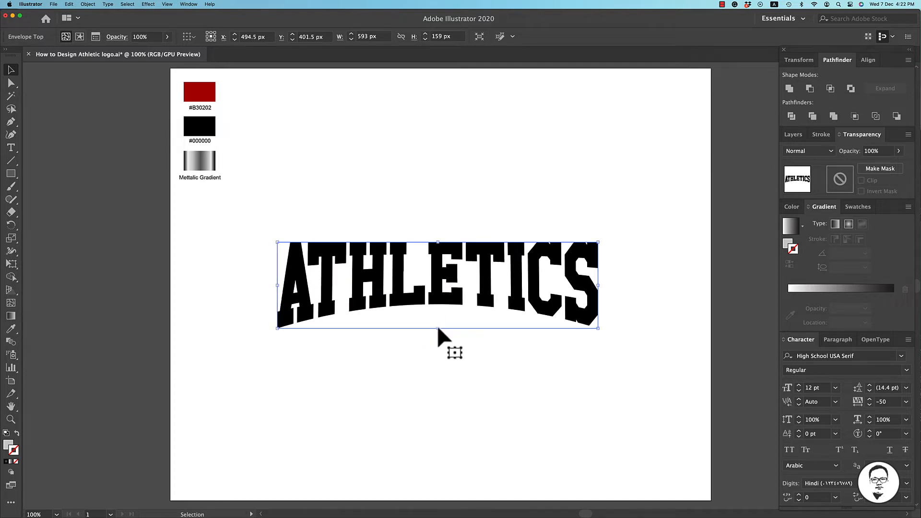
click(508, 178)
click(436, 328)
drag(440, 332, 439, 333)
drag(598, 287, 606, 288)
click(437, 196)
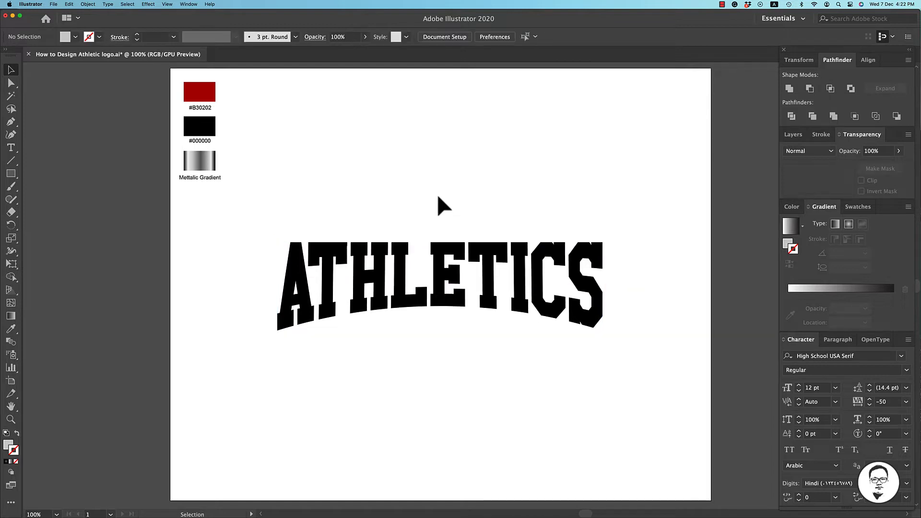
Step: Move the warped ATHLETICS lettering slightly upward and expand its appearance
click(454, 248)
drag(453, 249, 456, 226)
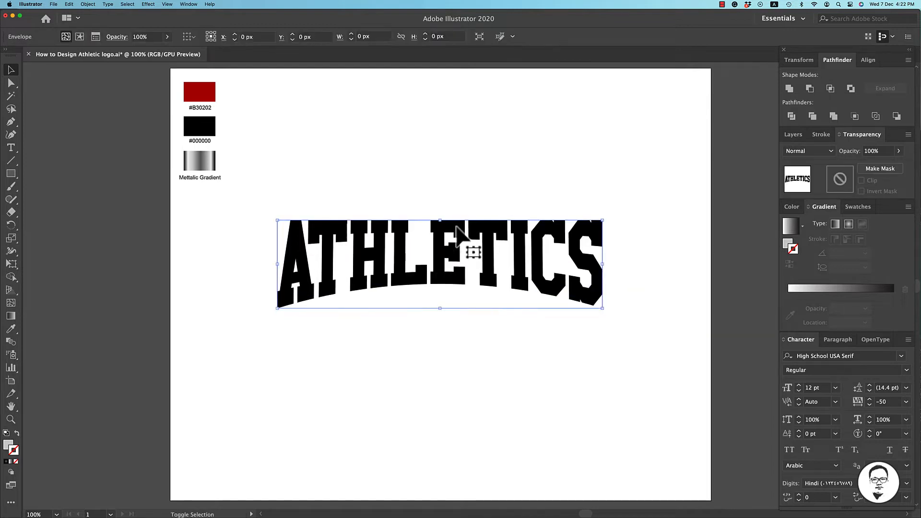
click(88, 4)
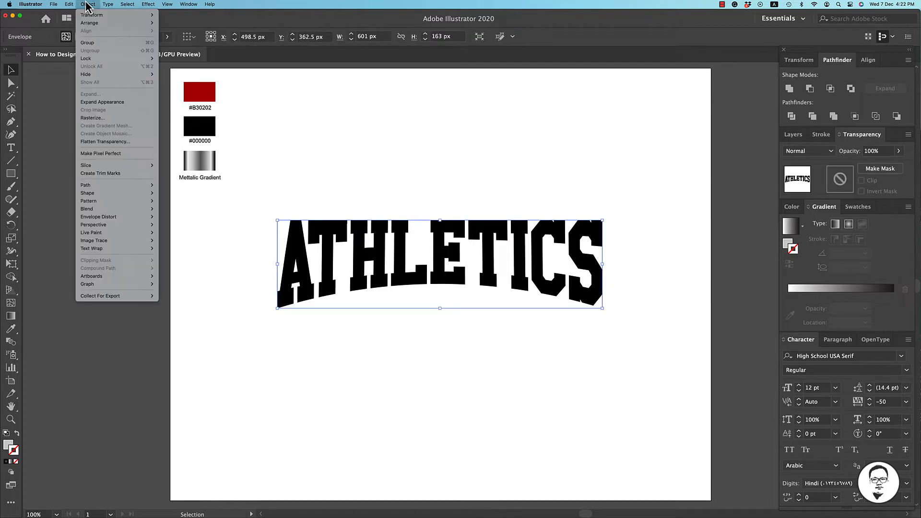
click(97, 102)
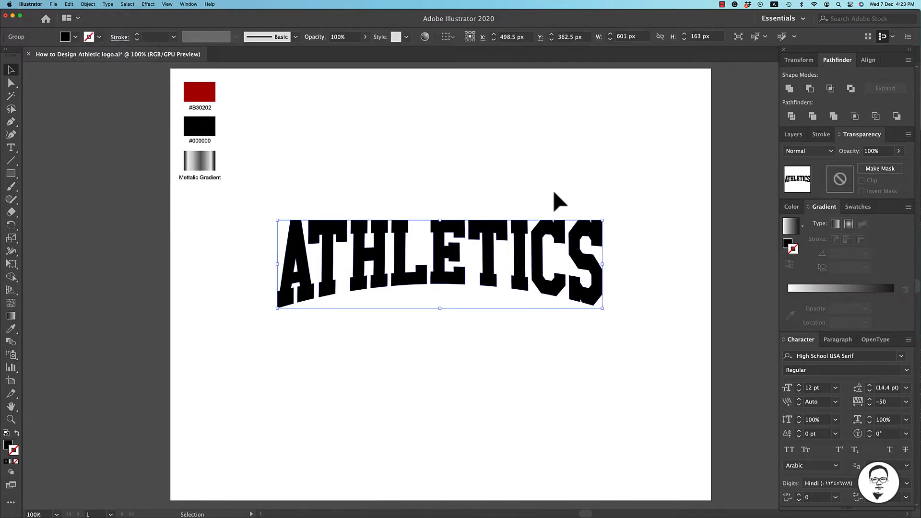
drag(546, 228, 545, 182)
key(super+z)
click(534, 187)
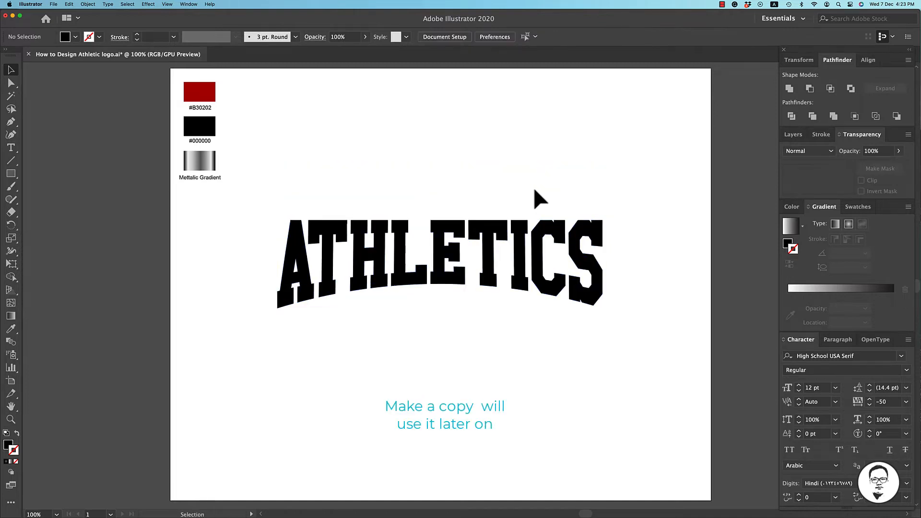
Step: Copy the ATHLETICS lettering, paste it in front, and move one copy straight up about 197 px above the other
click(487, 229)
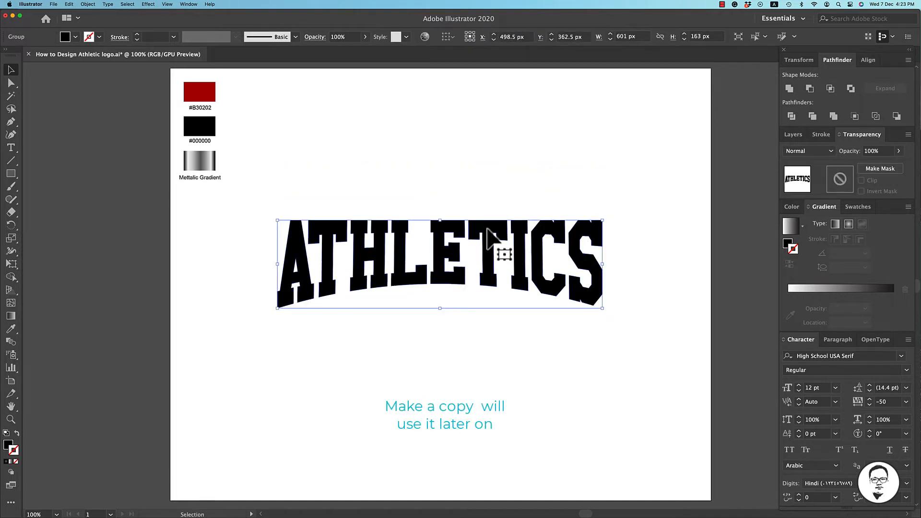
click(83, 4)
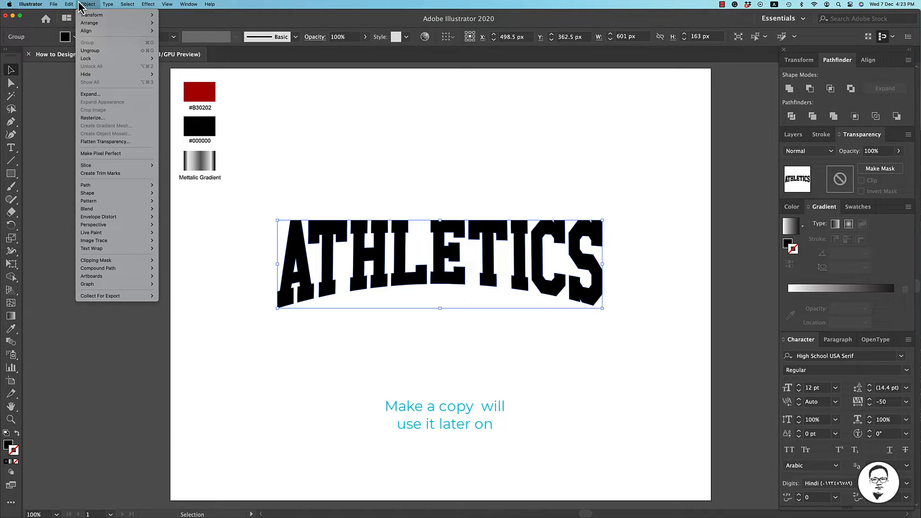
mouse_move(71, 5)
click(72, 43)
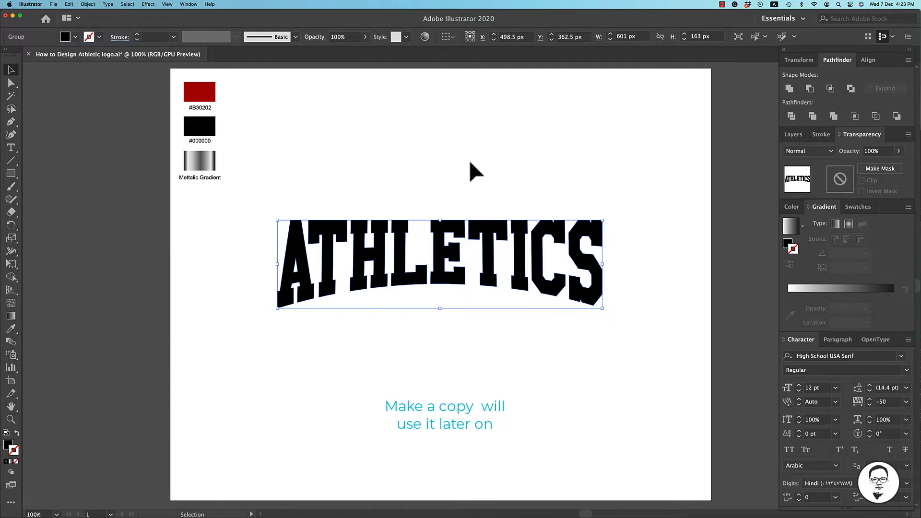
click(69, 5)
click(83, 60)
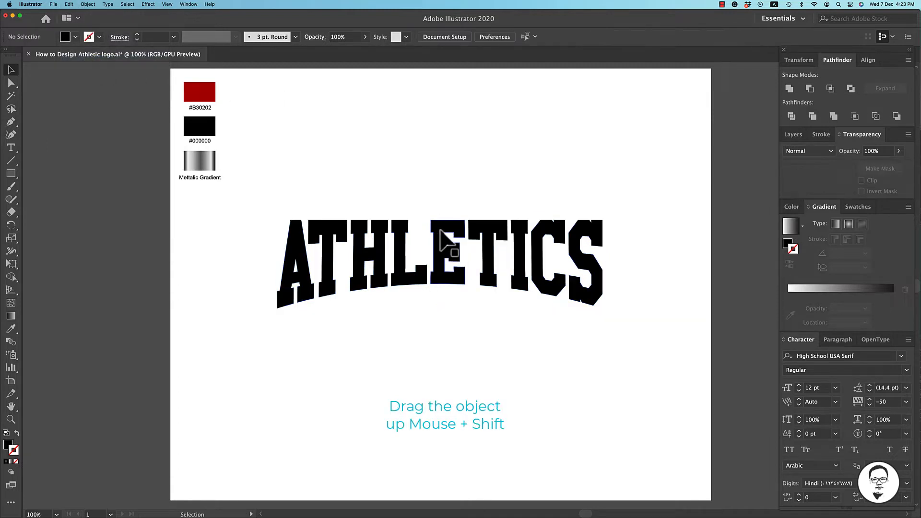
drag(440, 234, 442, 122)
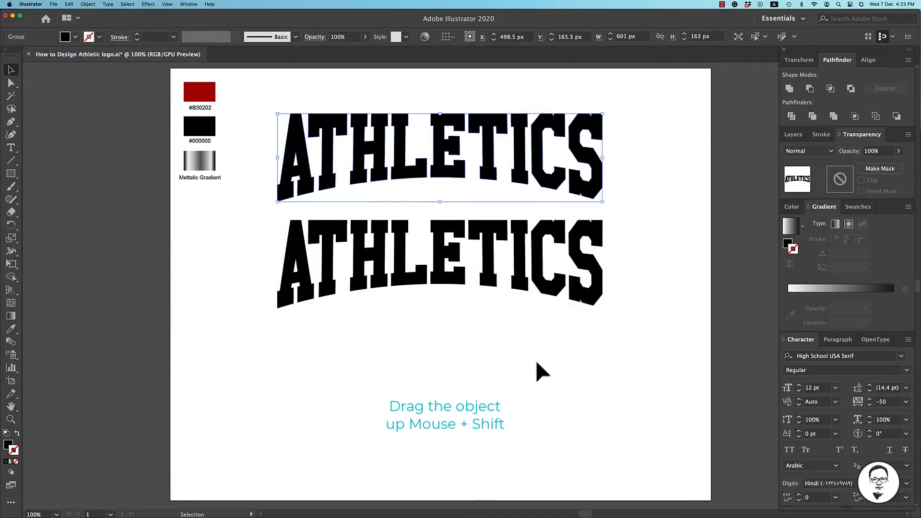
click(535, 362)
Step: Create a copy of the lower ATHLETICS lettering scaled uniformly to 80%
click(494, 273)
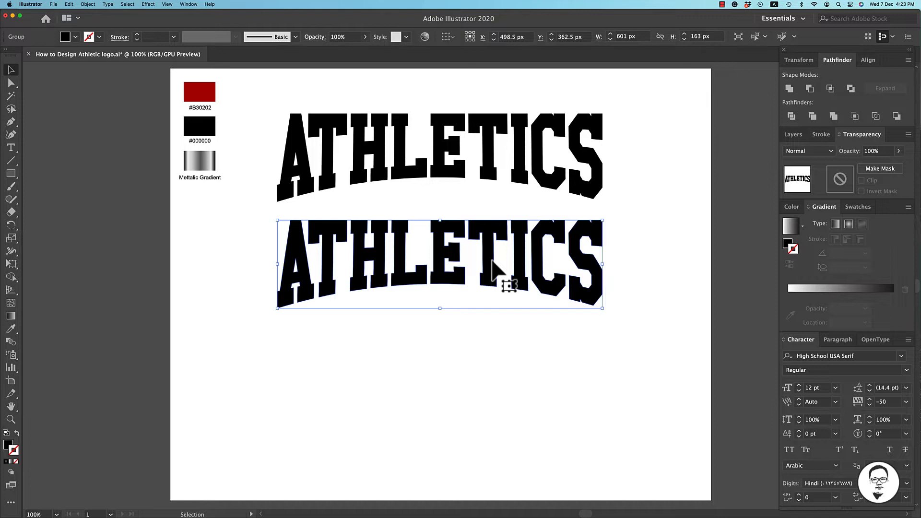
click(88, 5)
mouse_move(93, 16)
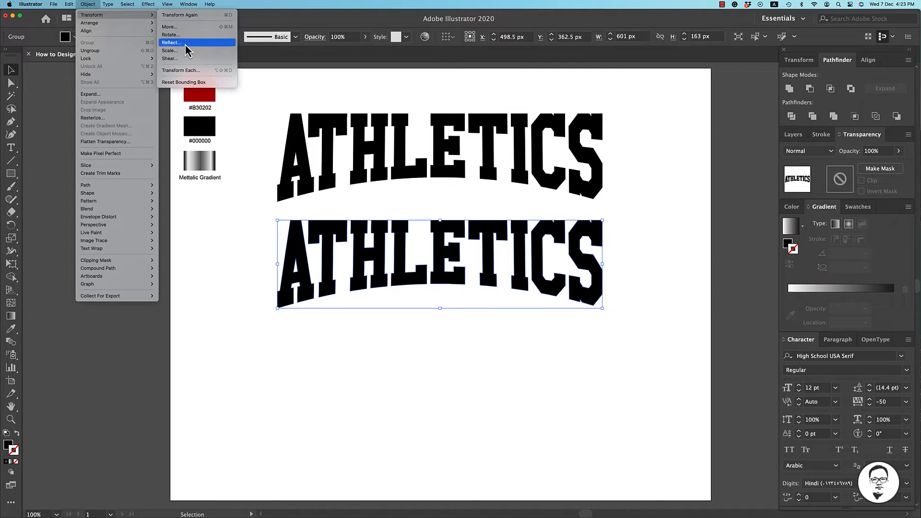
click(170, 52)
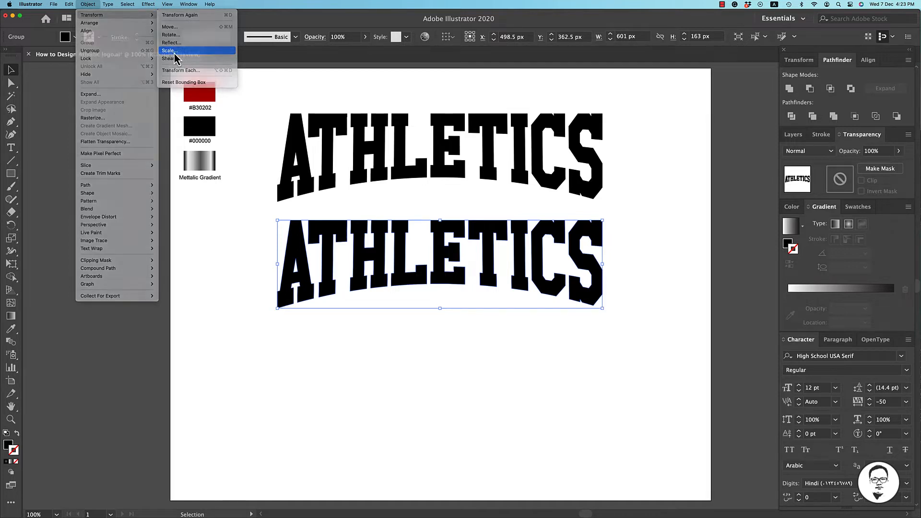
drag(577, 232, 557, 233)
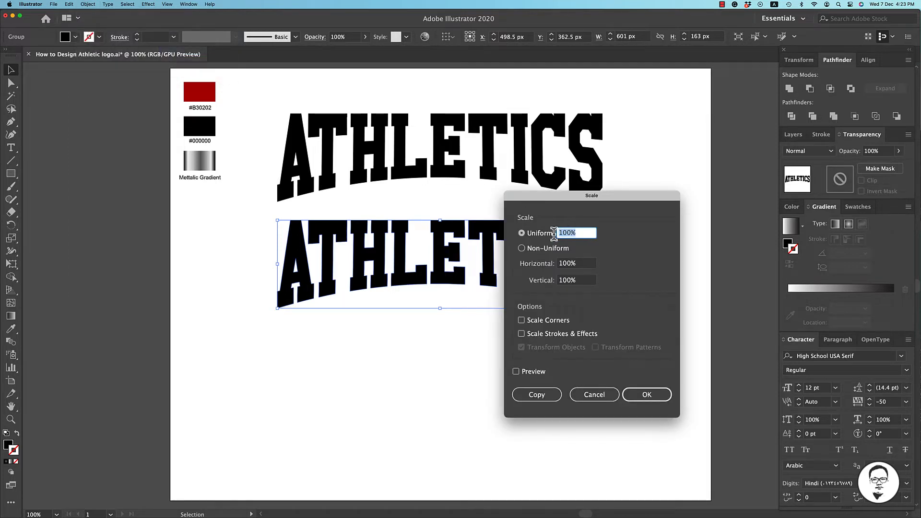
drag(577, 197, 689, 199)
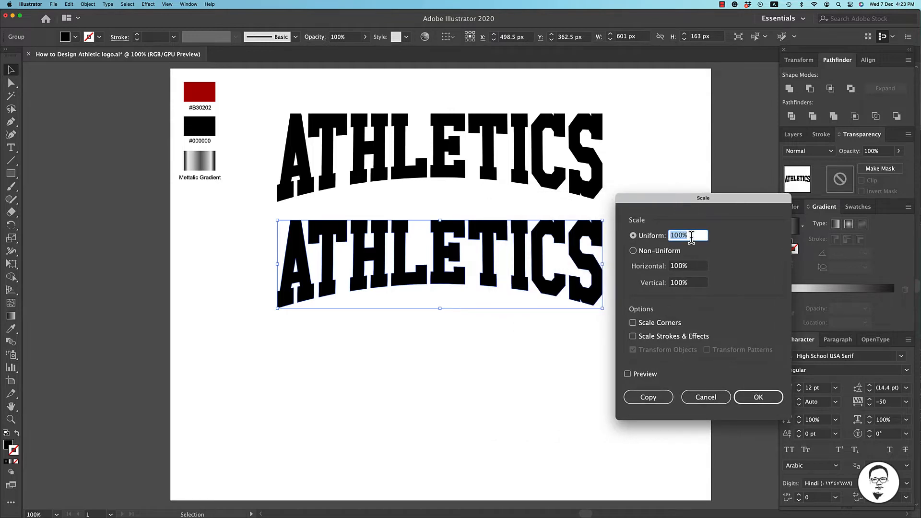
text(80)
click(628, 374)
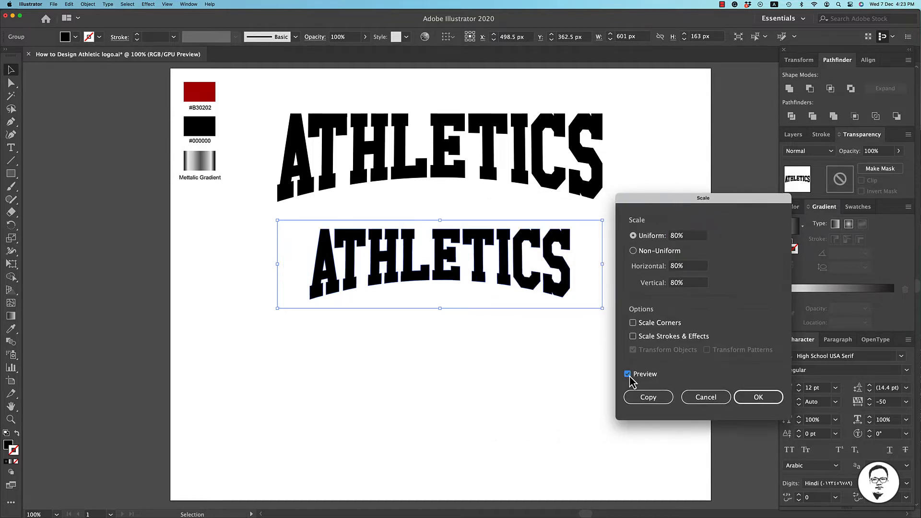
click(628, 375)
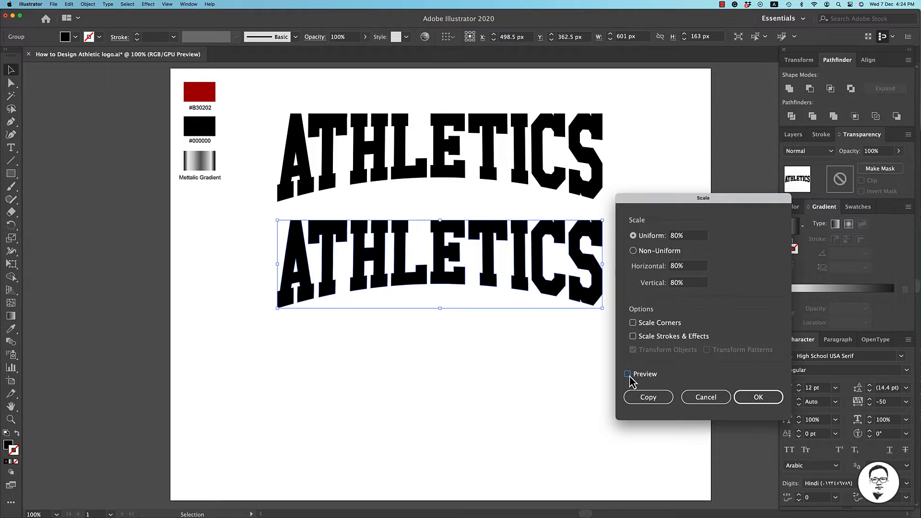
click(646, 400)
click(513, 344)
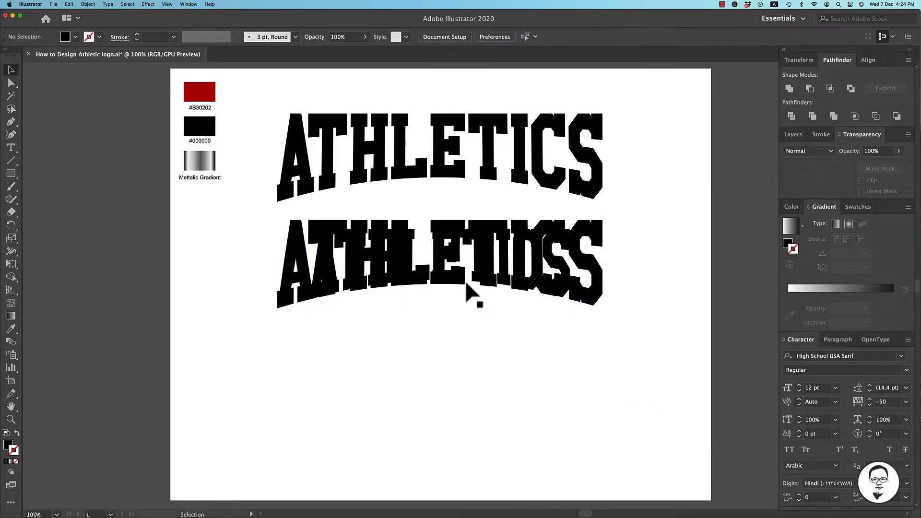
Step: Fill the smaller ATHLETICS copy with a medium grey swatch
click(445, 259)
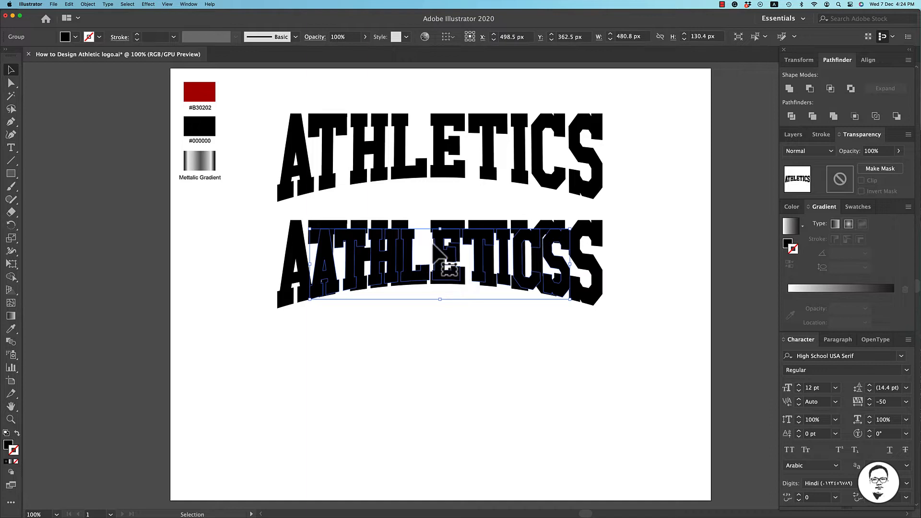
click(76, 37)
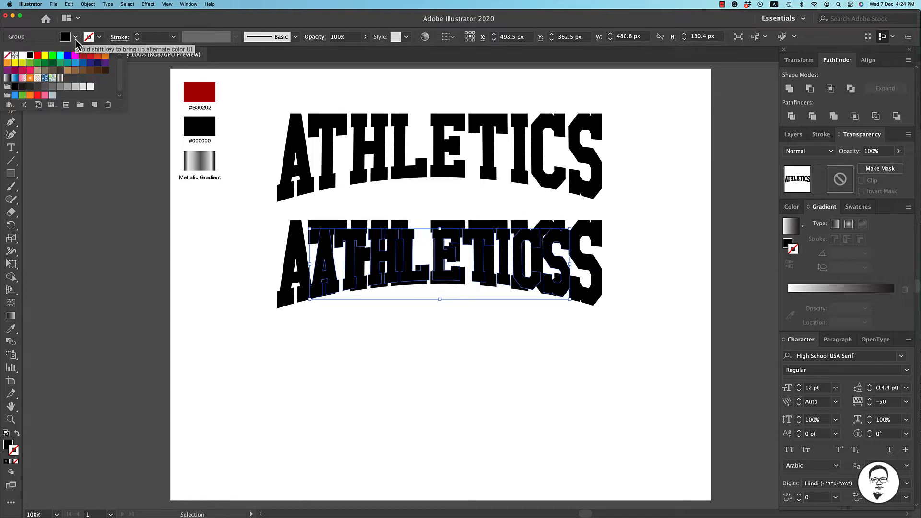
click(54, 94)
click(559, 361)
click(560, 360)
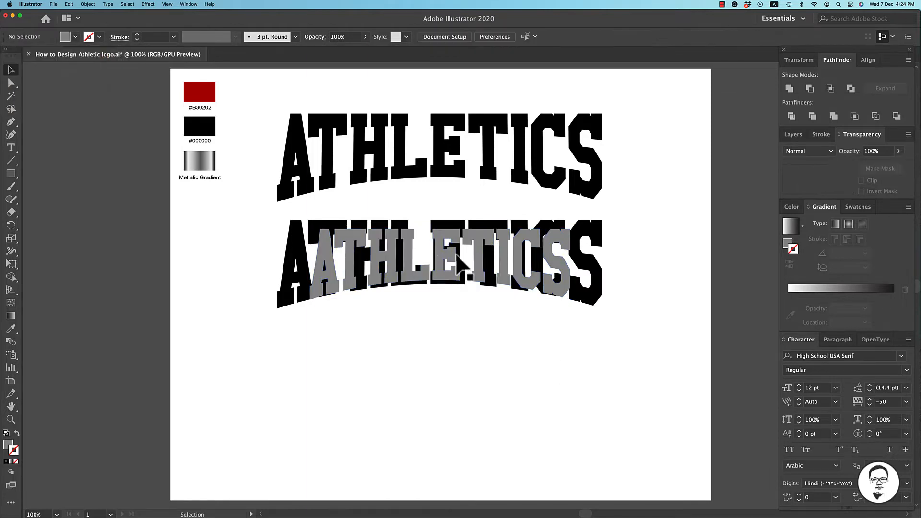
Step: Move the grey ATHLETICS copy straight down about 45 px, then cut and paste it behind the lower black lettering
click(440, 248)
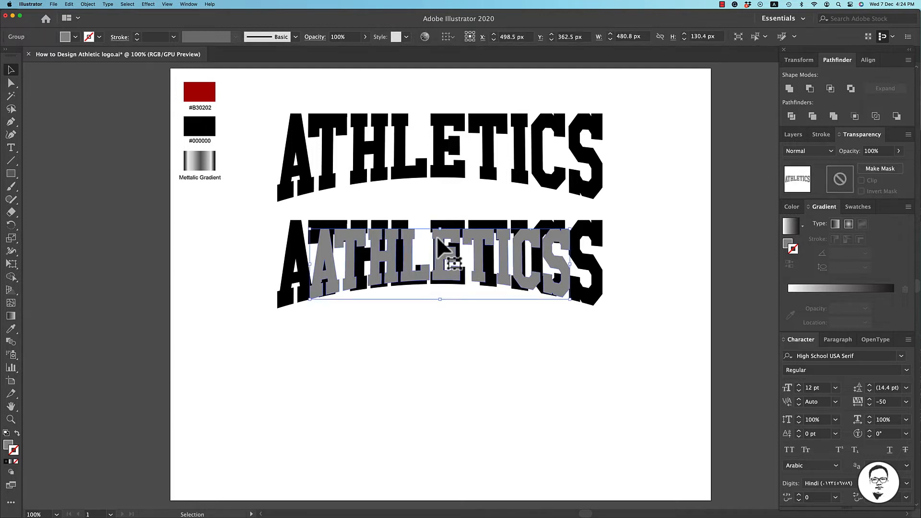
drag(436, 237, 436, 265)
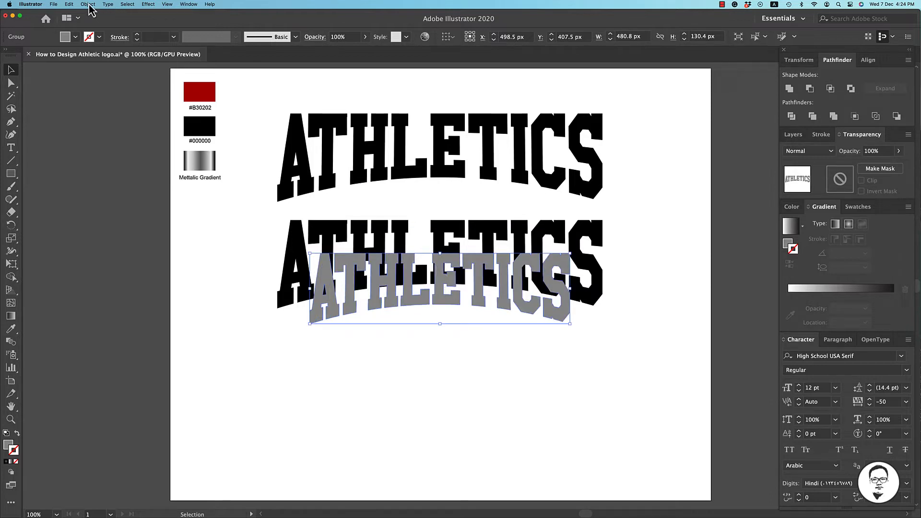
click(69, 5)
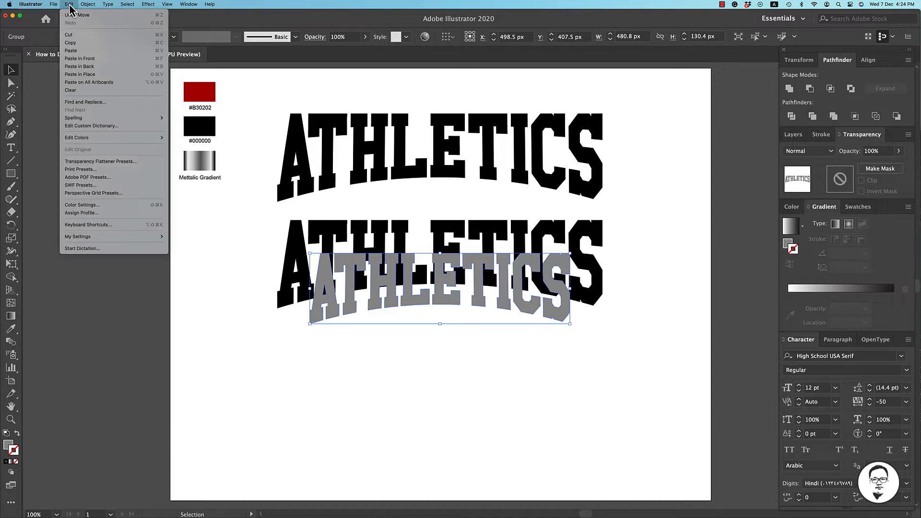
click(77, 37)
click(403, 235)
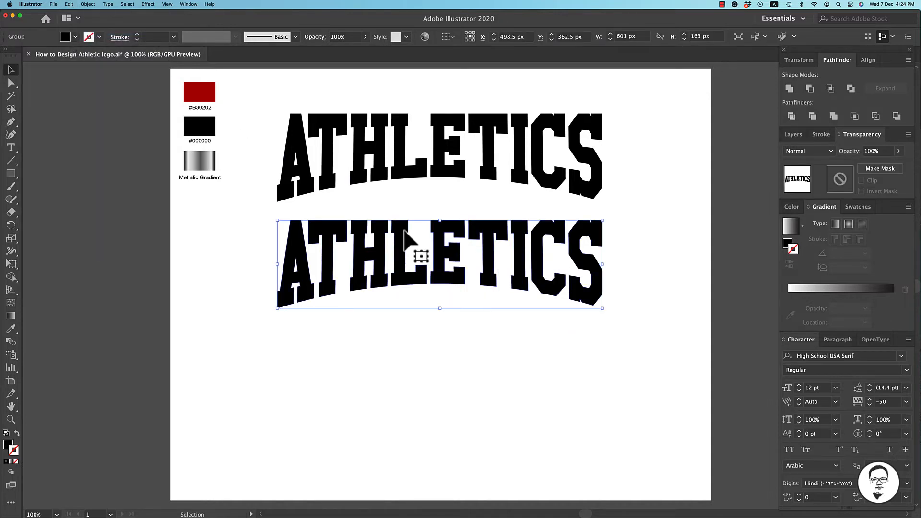
click(70, 4)
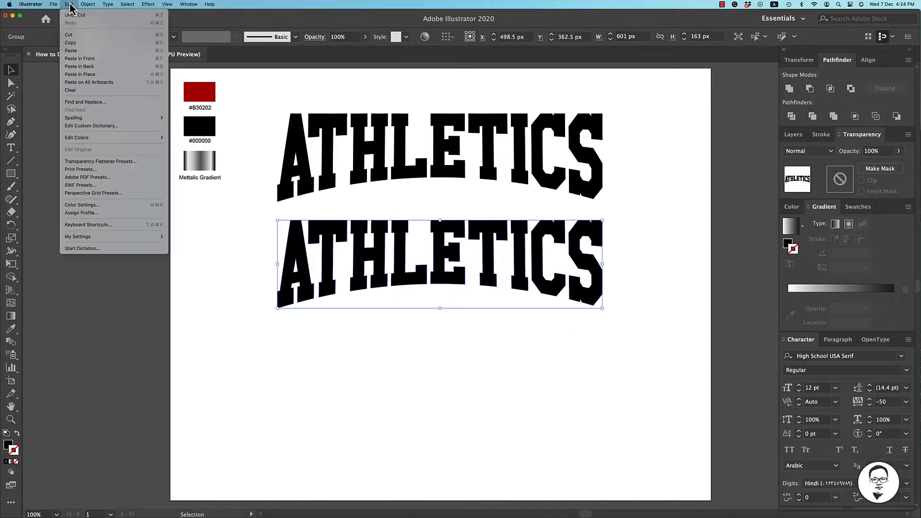
click(88, 69)
click(504, 342)
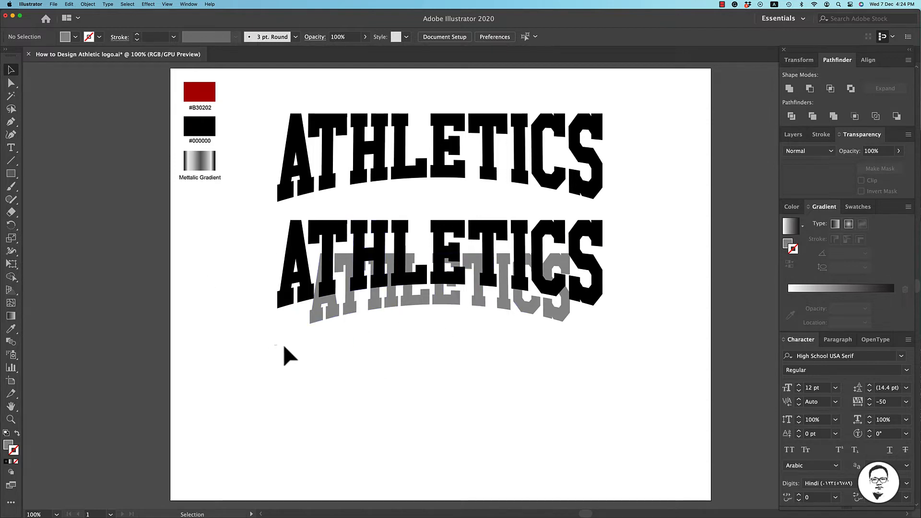
Step: Set the blend options for the lower black and grey lettering to 100 Specified Steps with page-aligned orientation
drag(274, 345, 625, 212)
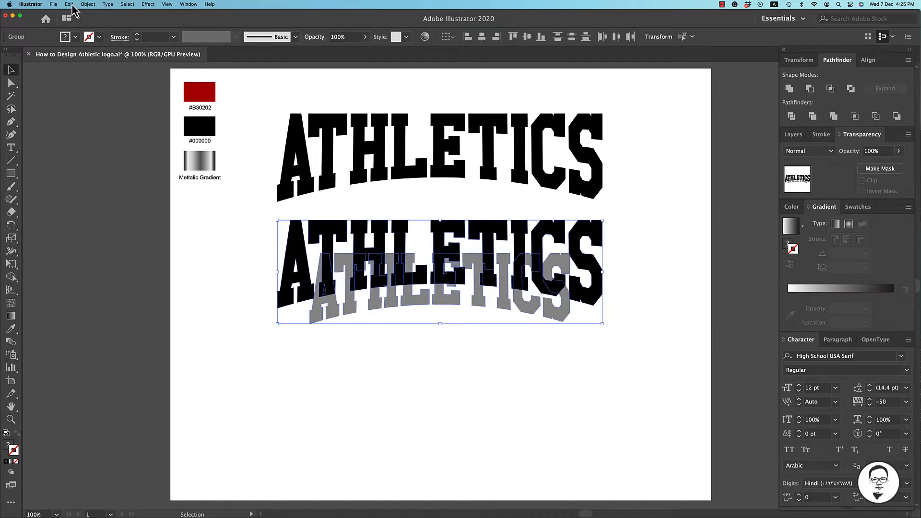
click(89, 5)
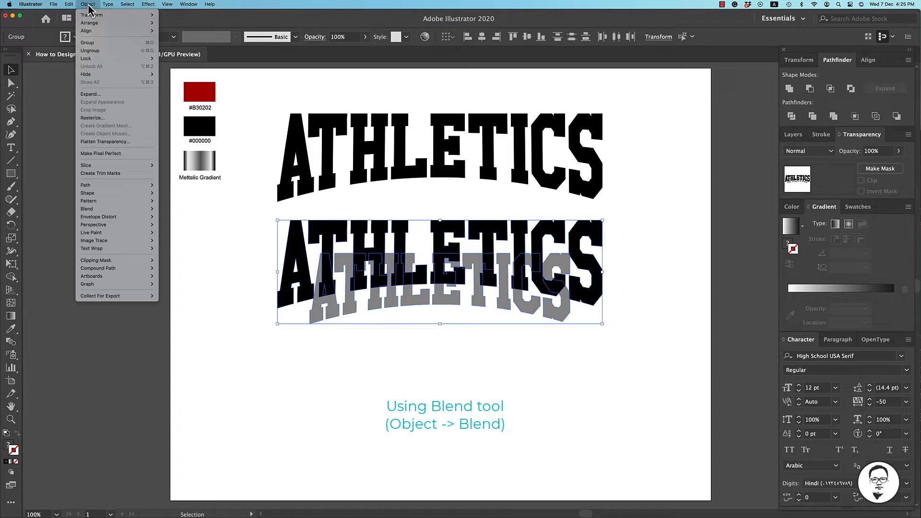
mouse_move(112, 209)
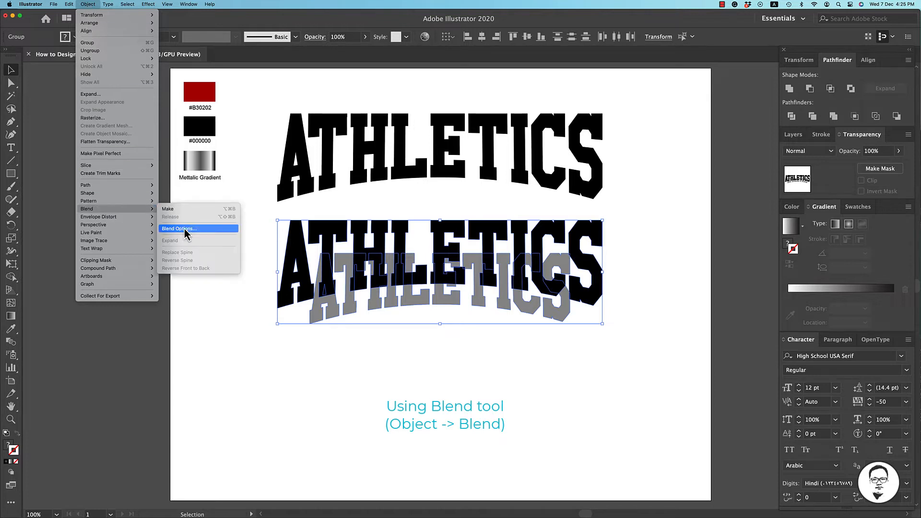
click(178, 230)
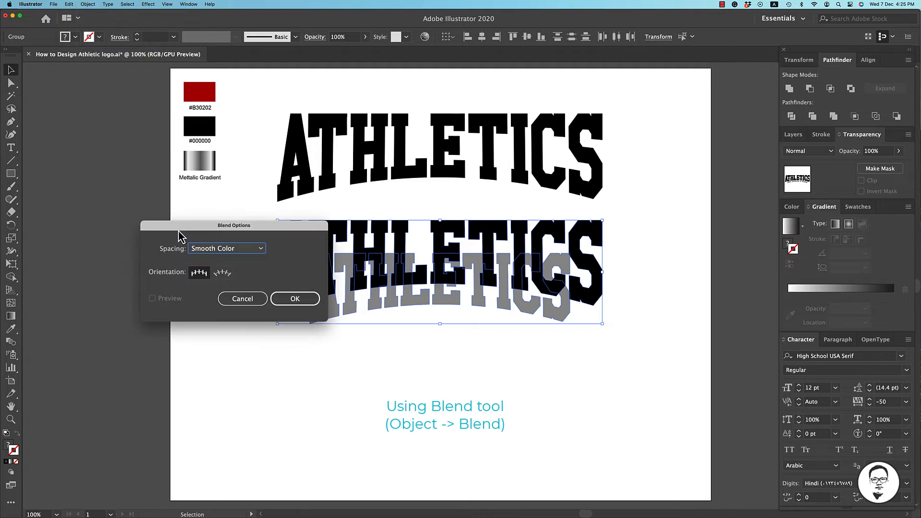
click(219, 253)
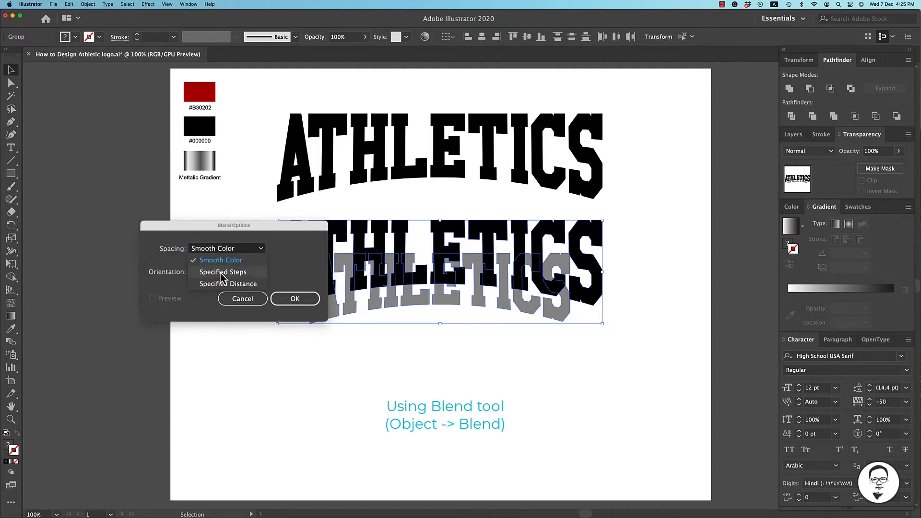
click(223, 272)
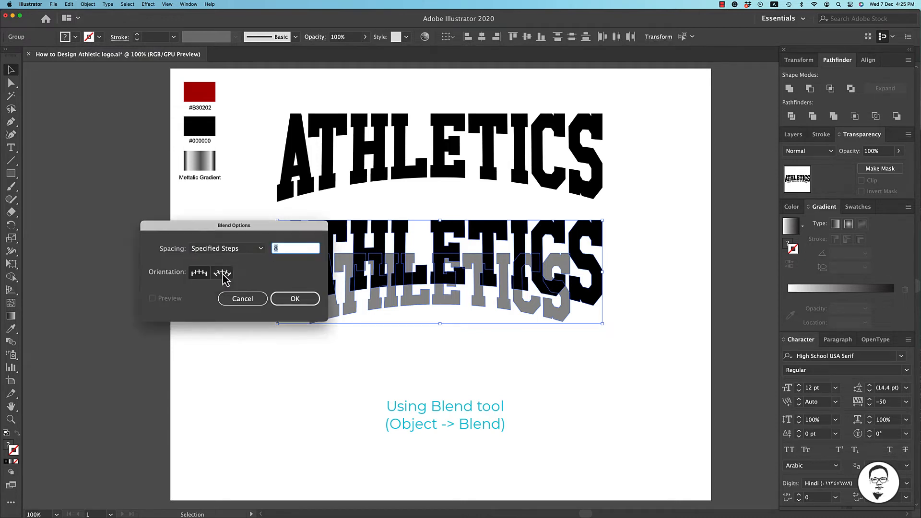
double_click(280, 248)
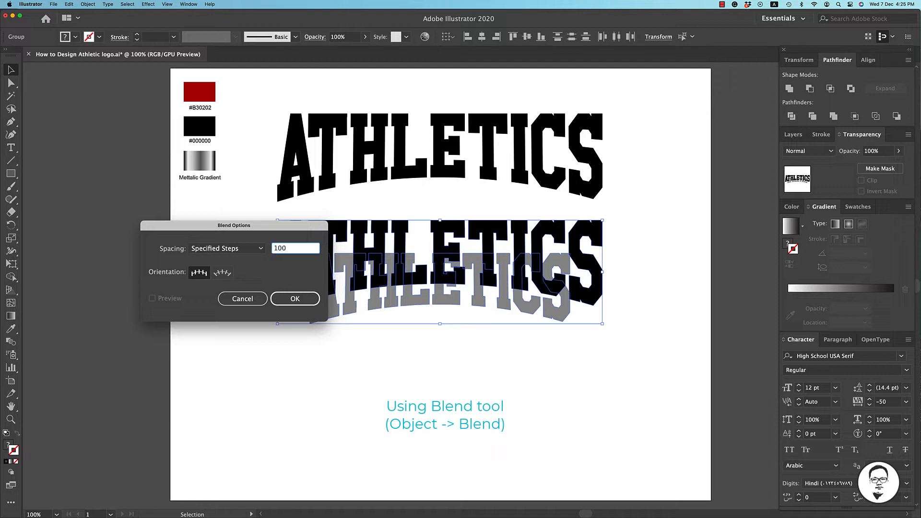
text(100)
click(199, 273)
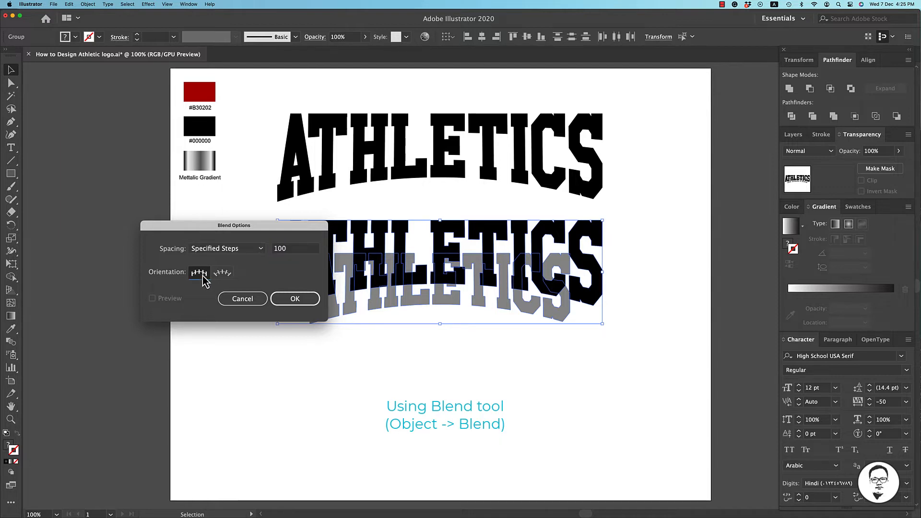
click(295, 298)
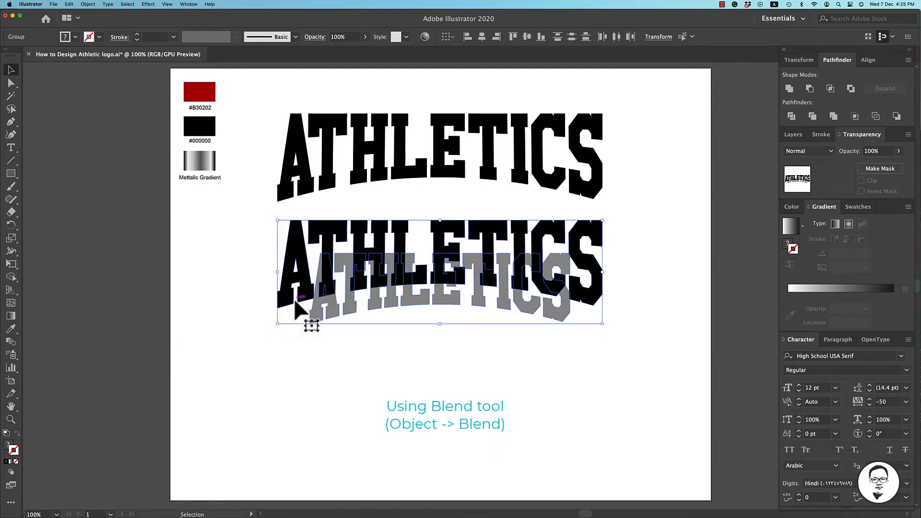
Step: Make a blend between the lower black ATHLETICS lettering and its smaller grey copy, and select the blended object
click(87, 5)
mouse_move(111, 211)
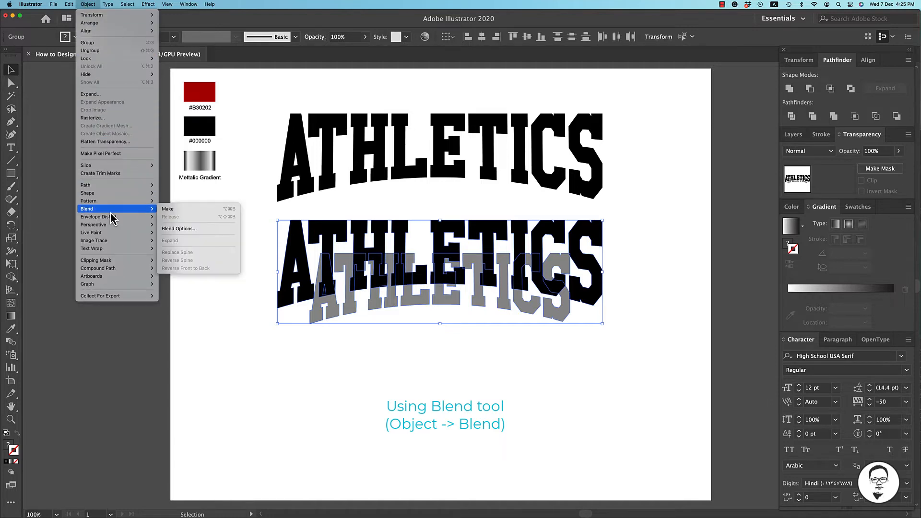
click(181, 211)
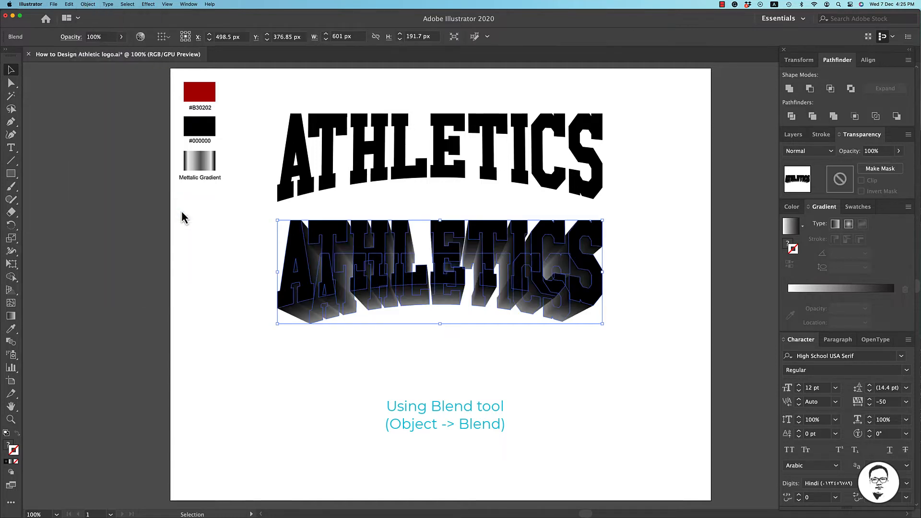
click(465, 371)
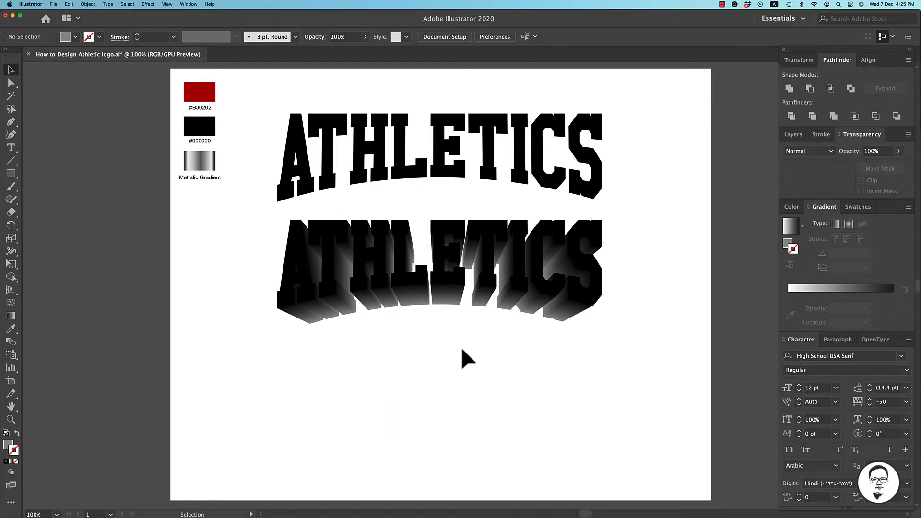
click(449, 295)
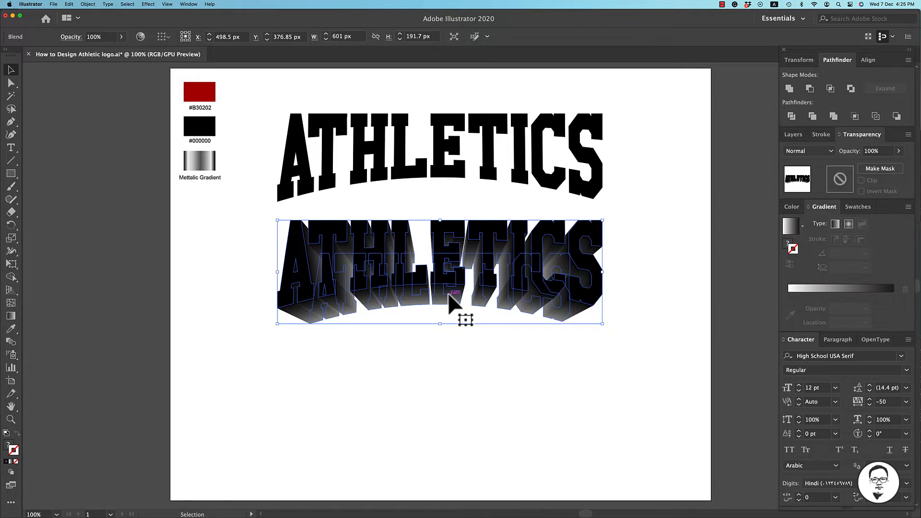
click(465, 357)
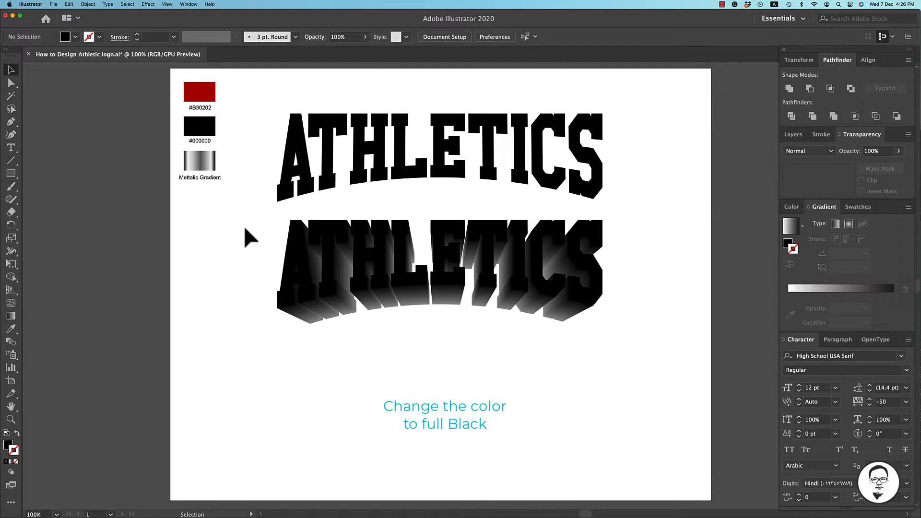
drag(245, 224, 611, 336)
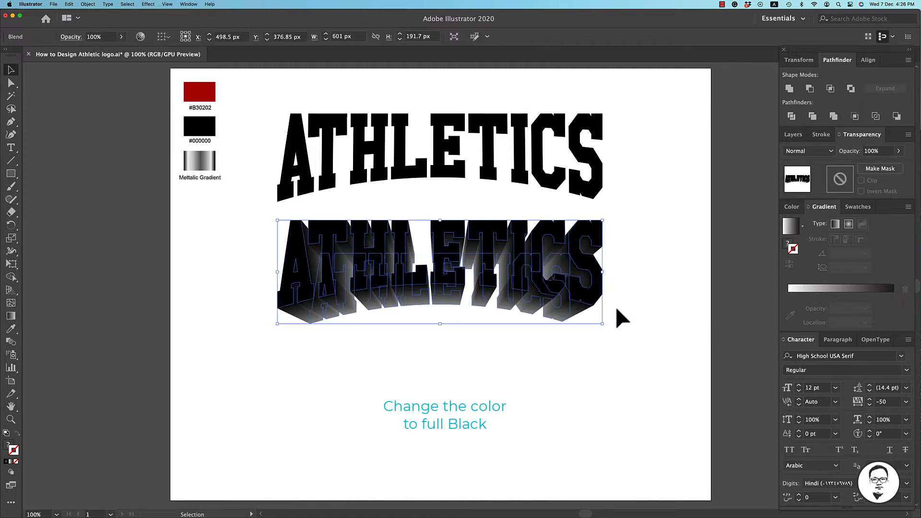
click(11, 449)
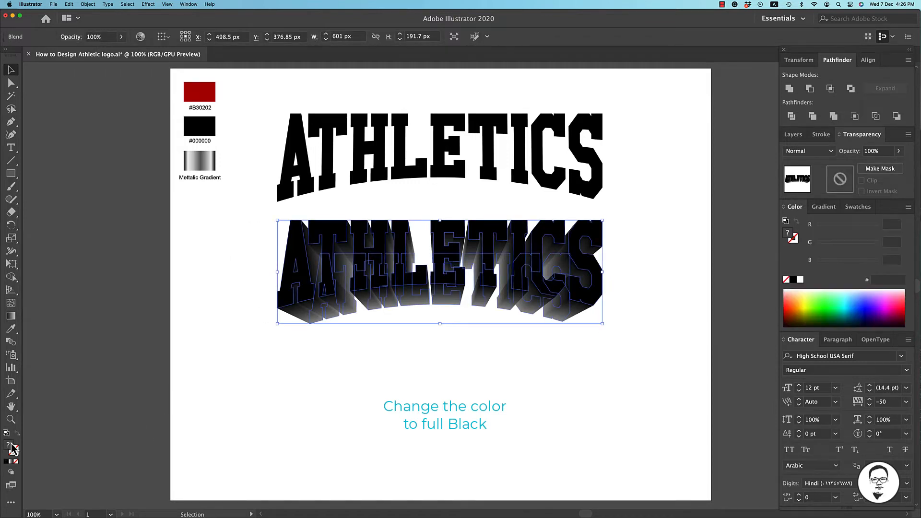
double_click(12, 448)
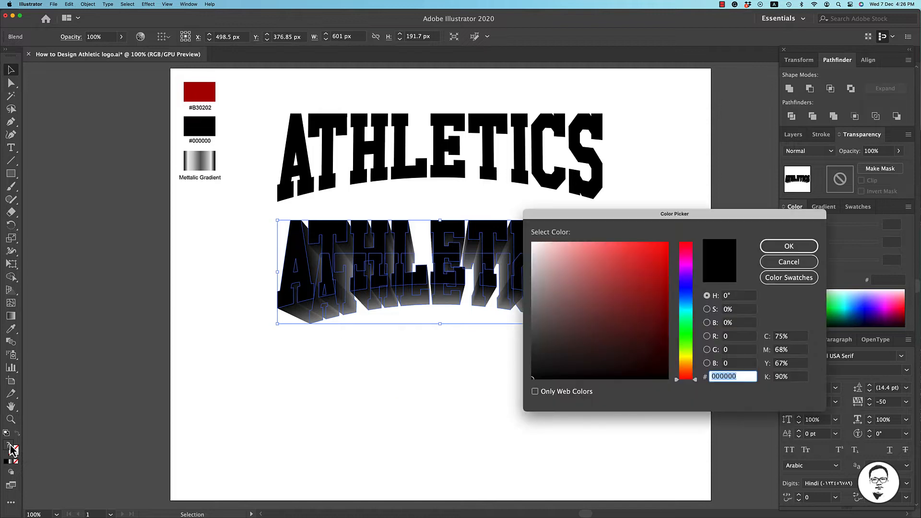
click(777, 266)
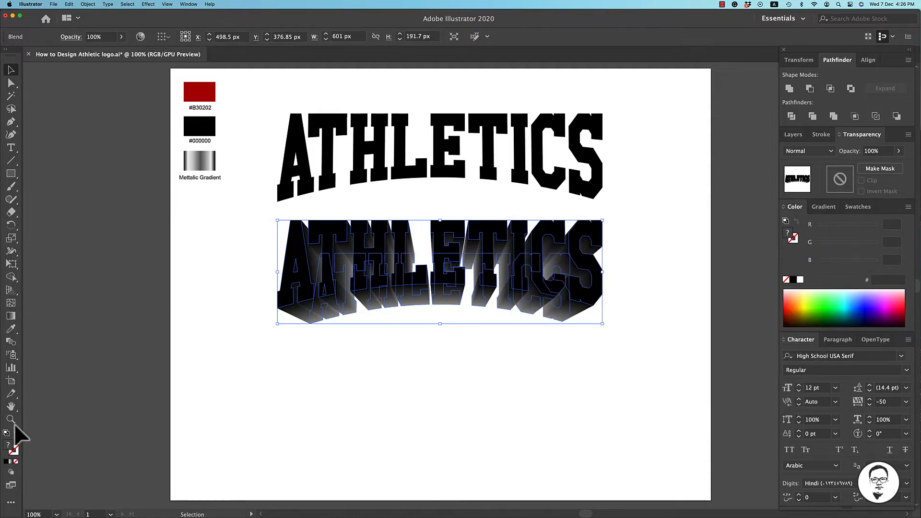
Step: Recolor the selected blend to solid black by sampling the #000000 swatch with the Eyedropper
click(10, 330)
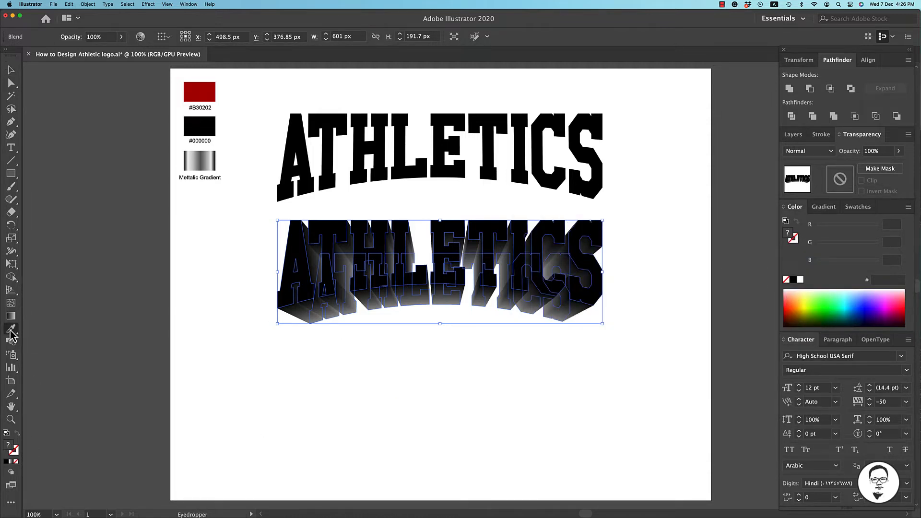
click(201, 125)
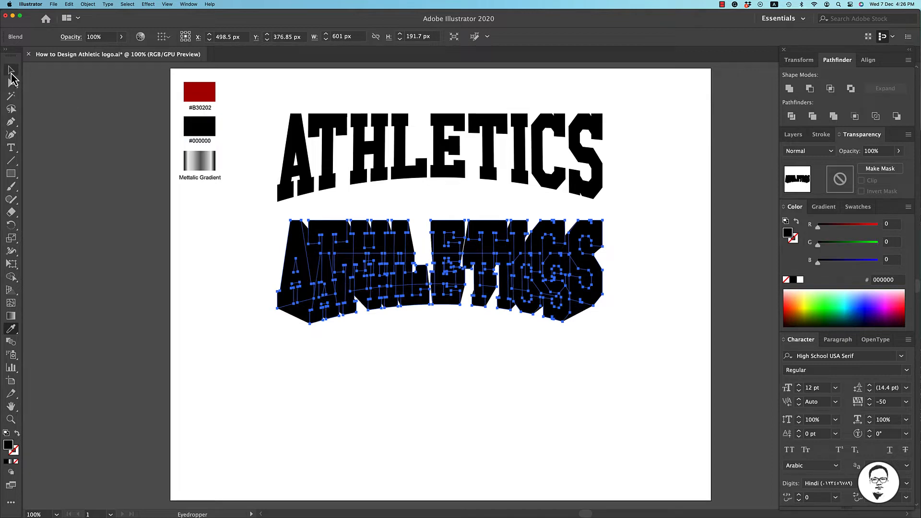
click(10, 70)
click(402, 336)
Step: Expand the black ATHLETICS blend into separate editable shapes
click(454, 264)
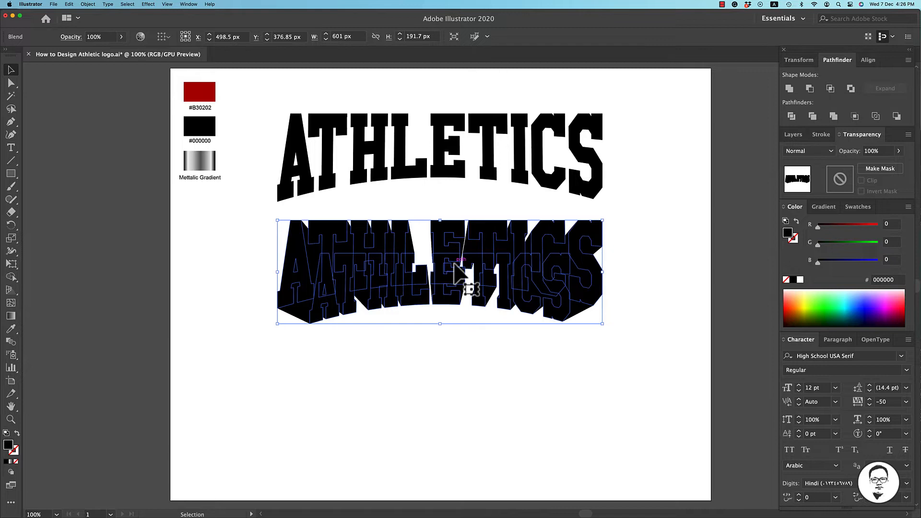
click(88, 5)
click(99, 94)
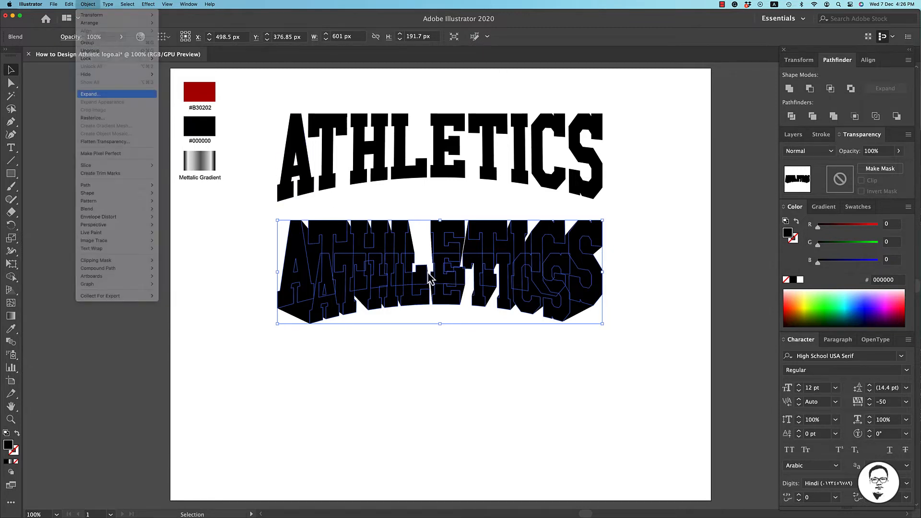
click(501, 344)
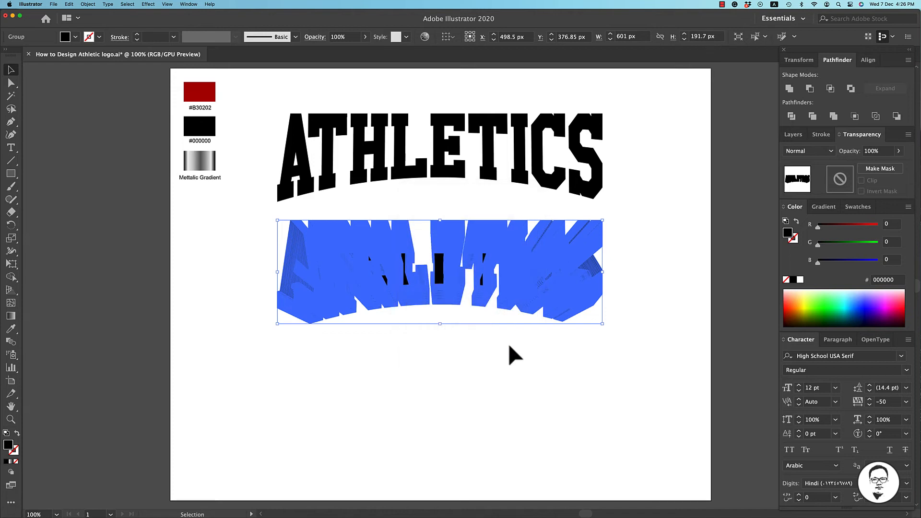
Step: Unite all the expanded blend shapes into one solid black extrusion shape with Pathfinder
click(520, 348)
drag(630, 347, 246, 214)
click(188, 4)
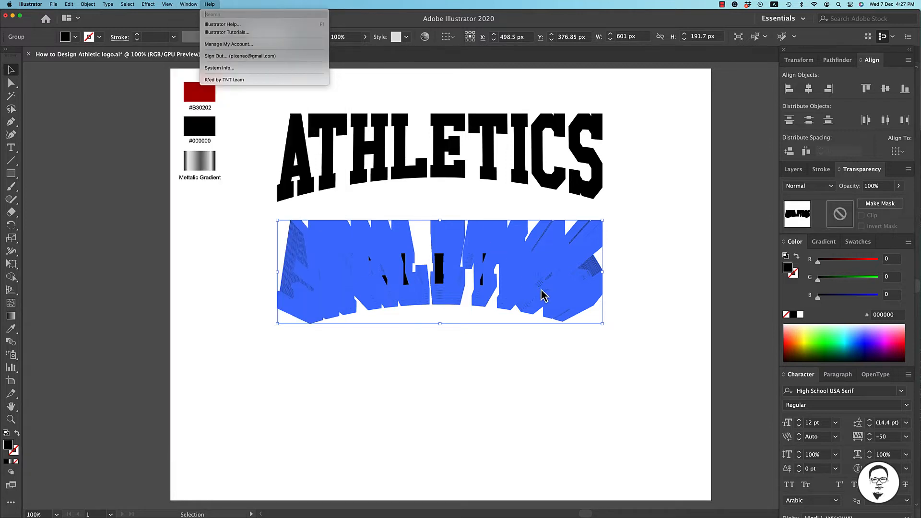
click(611, 365)
drag(625, 366, 232, 207)
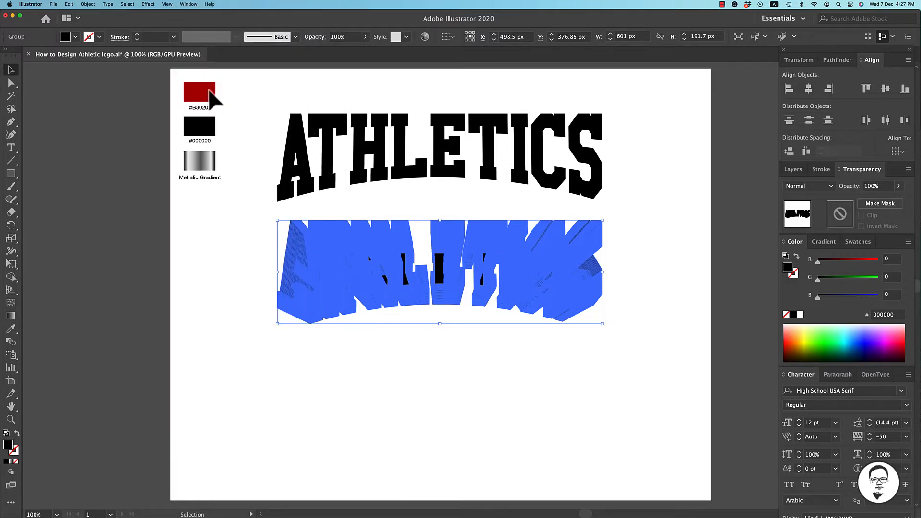
click(189, 5)
click(207, 284)
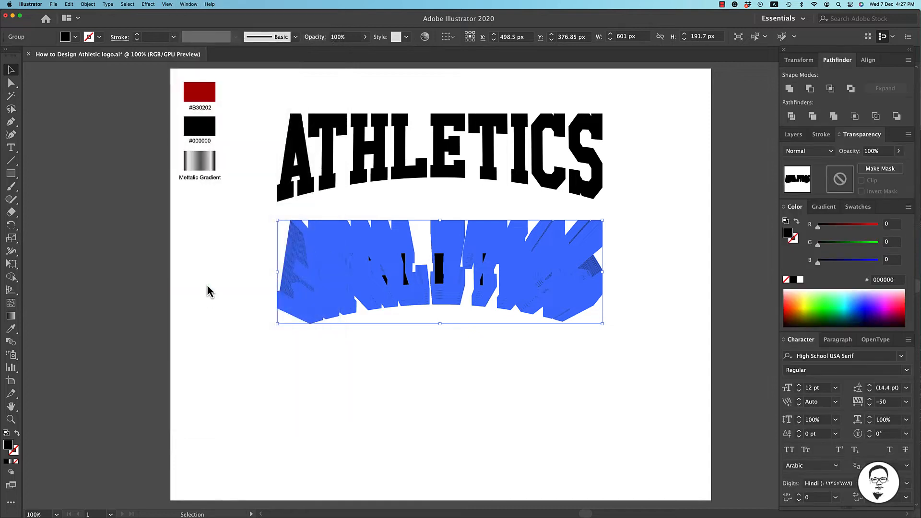
click(789, 90)
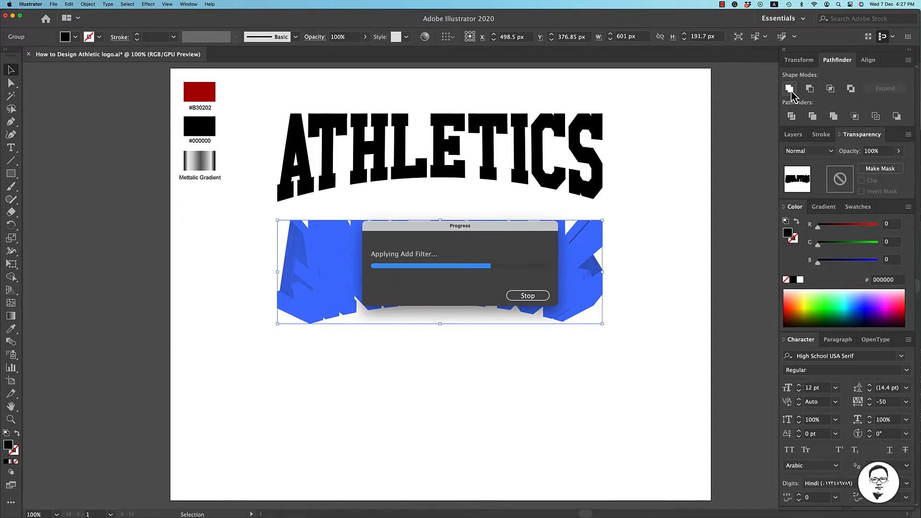
click(646, 232)
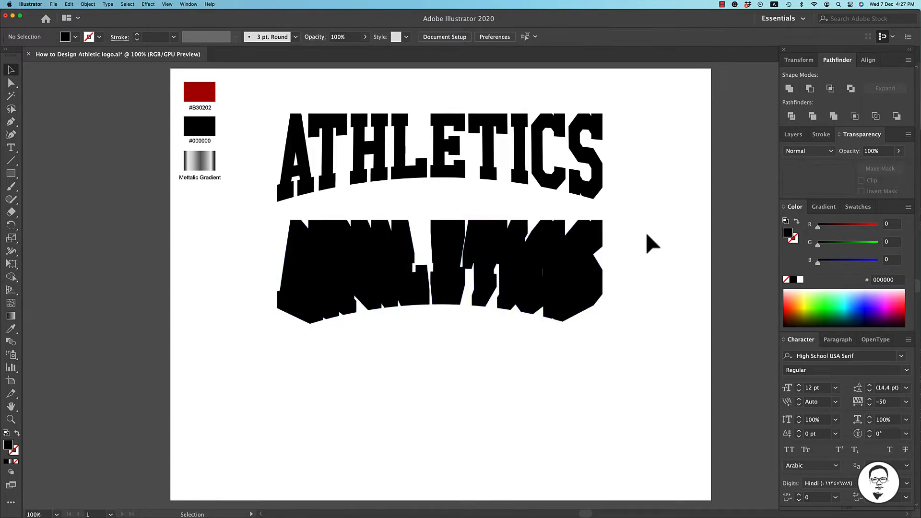
Step: Move the upper ATHLETICS lettering straight down about 197 px onto the extrusion shape, aligning their upper edges
click(442, 146)
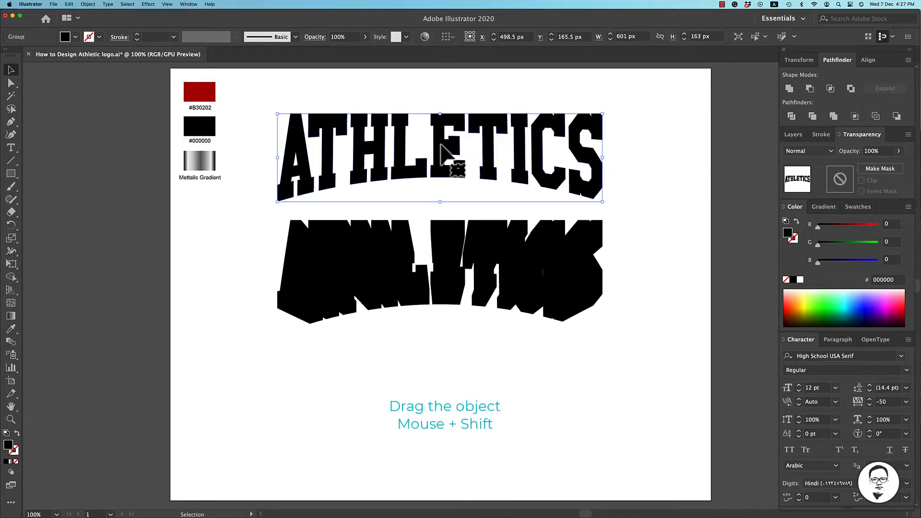
drag(440, 144, 446, 250)
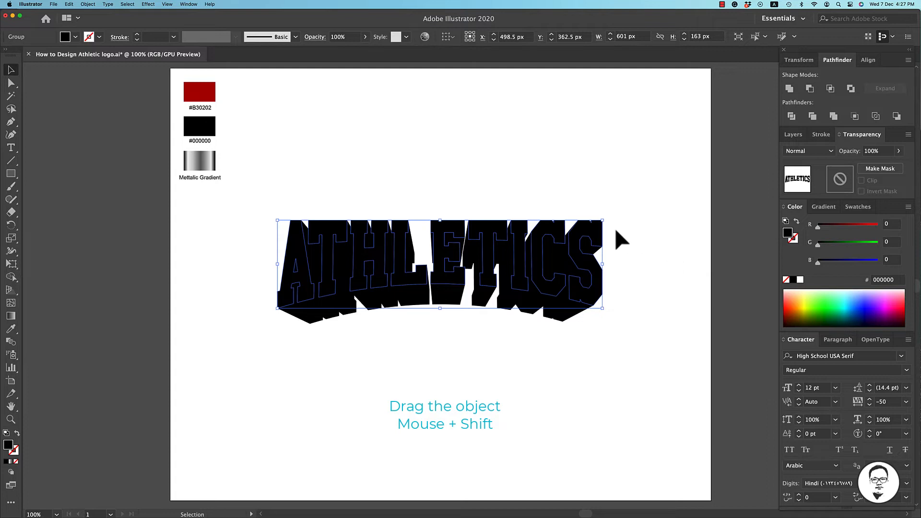
click(471, 148)
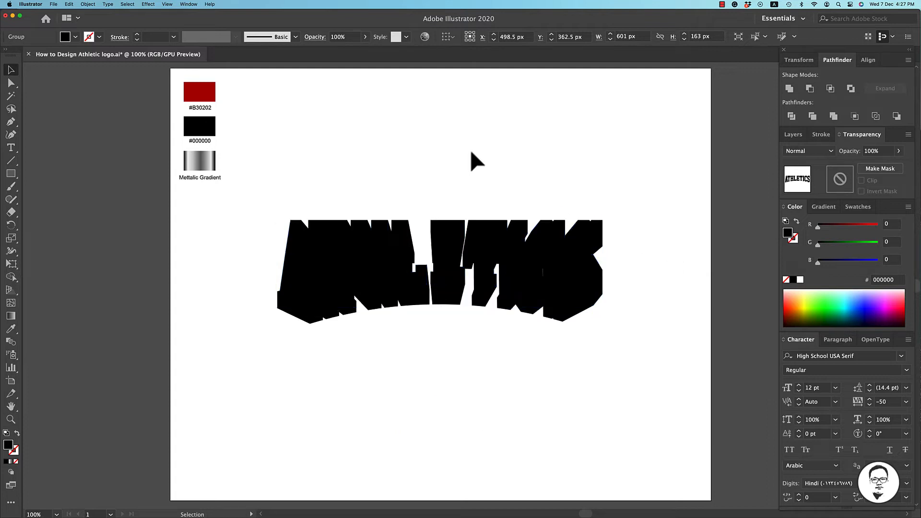
Step: Fill the front ATHLETICS lettering with red by sampling the #B30202 swatch with the Eyedropper
click(444, 230)
click(10, 329)
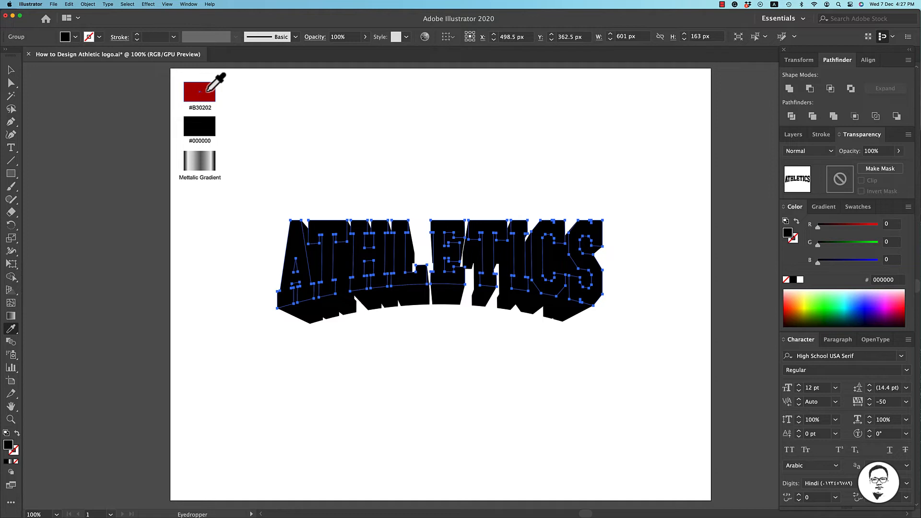
click(207, 90)
key(v)
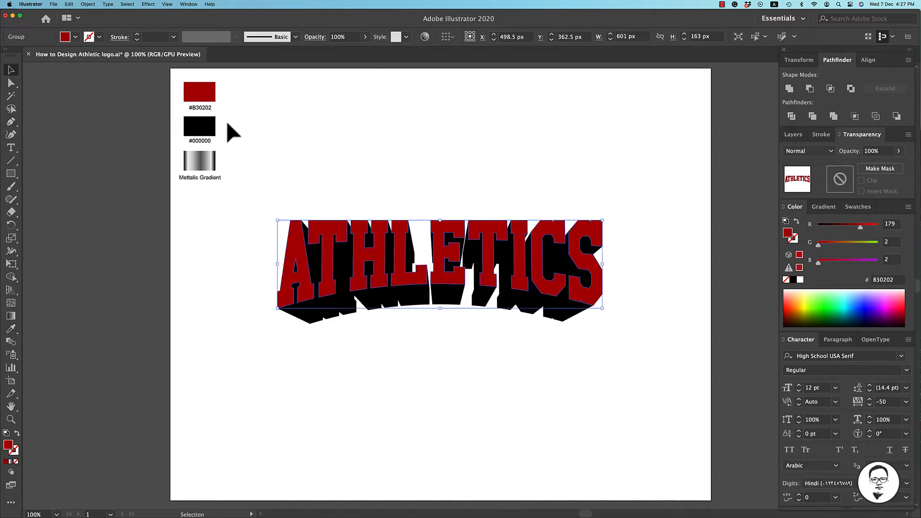
click(422, 158)
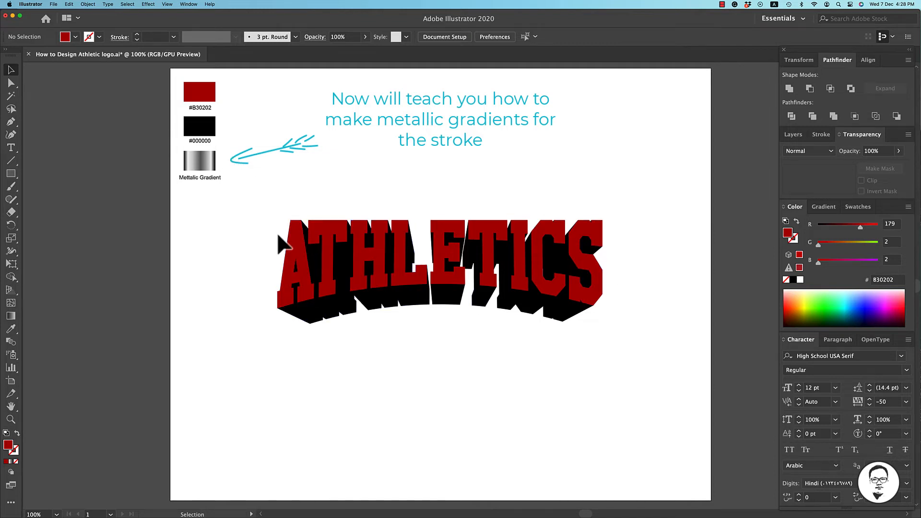
click(411, 293)
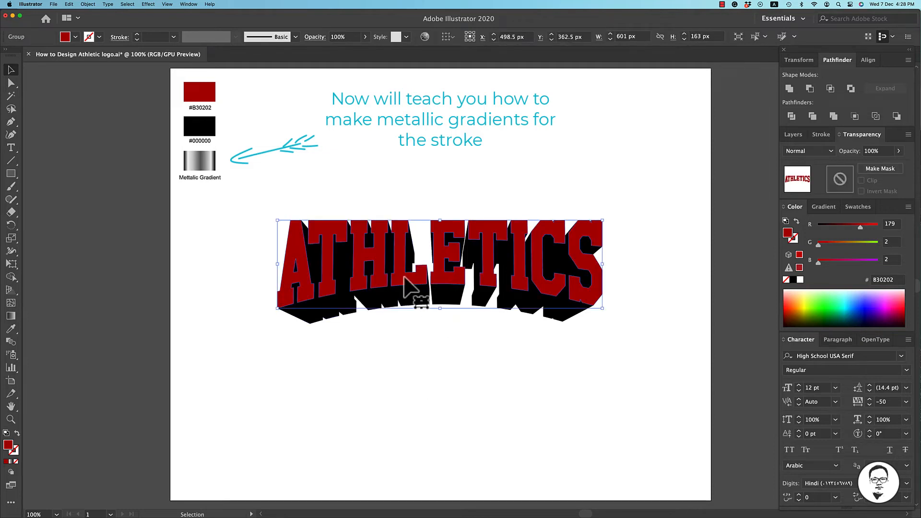
click(473, 376)
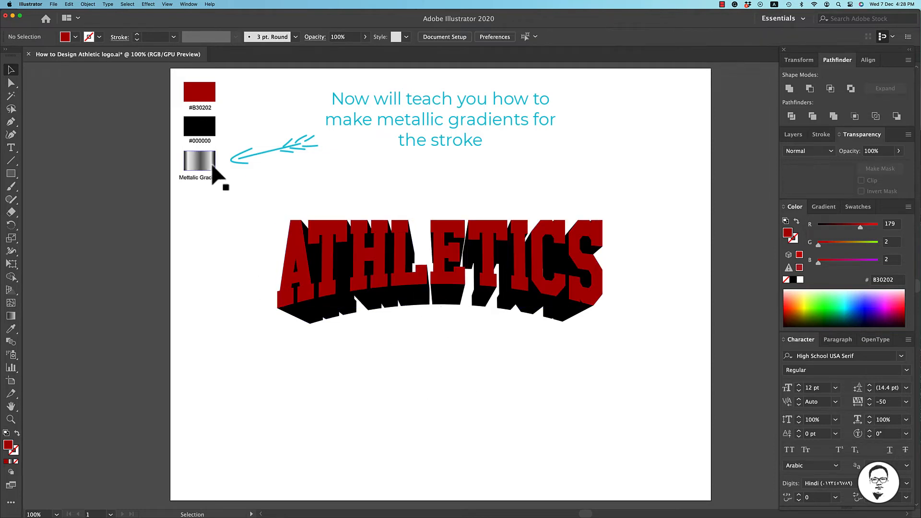
Step: Draw a rectangle about 382 by 117 px in the empty area below the ATHLETICS lettering
key(g)
click(10, 174)
mouse_move(343, 362)
mouse_down()
mouse_move(438, 415)
mouse_move(546, 422)
mouse_up()
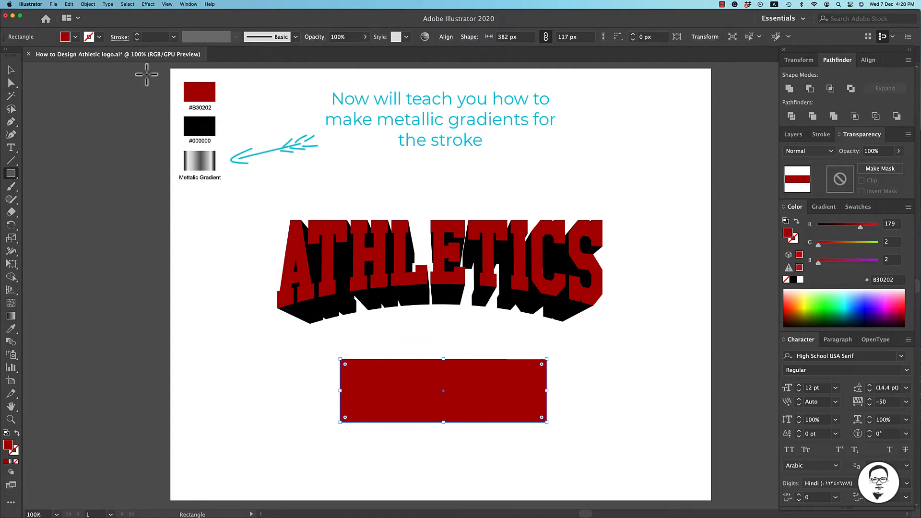
Step: Fill the rectangle below the lettering with the White, Black gradient swatch
click(76, 38)
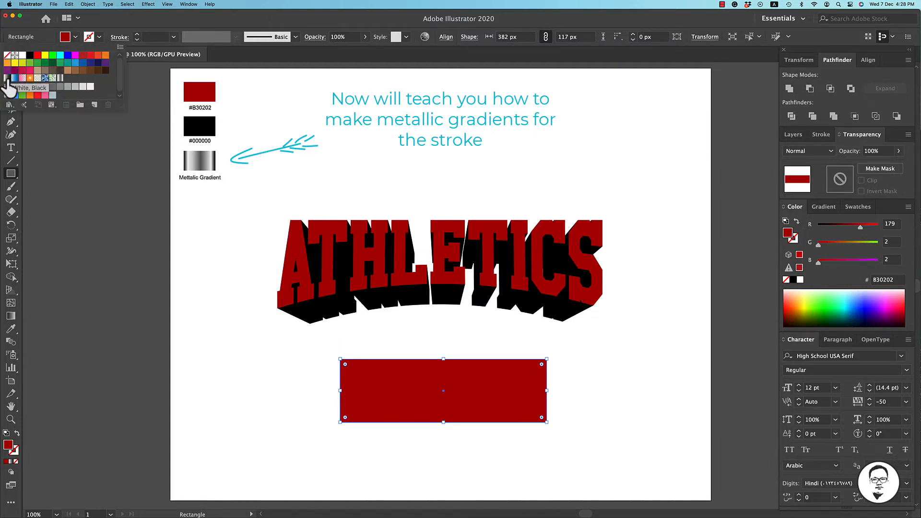
click(7, 80)
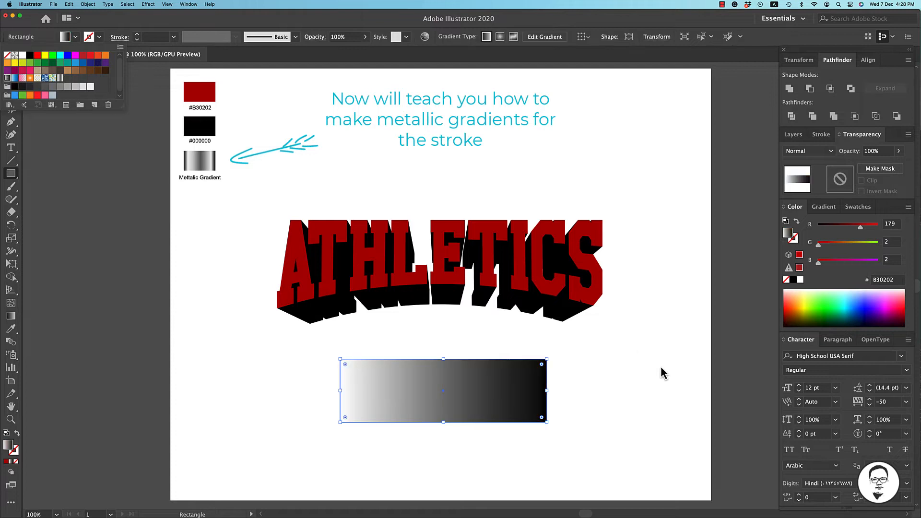
click(562, 404)
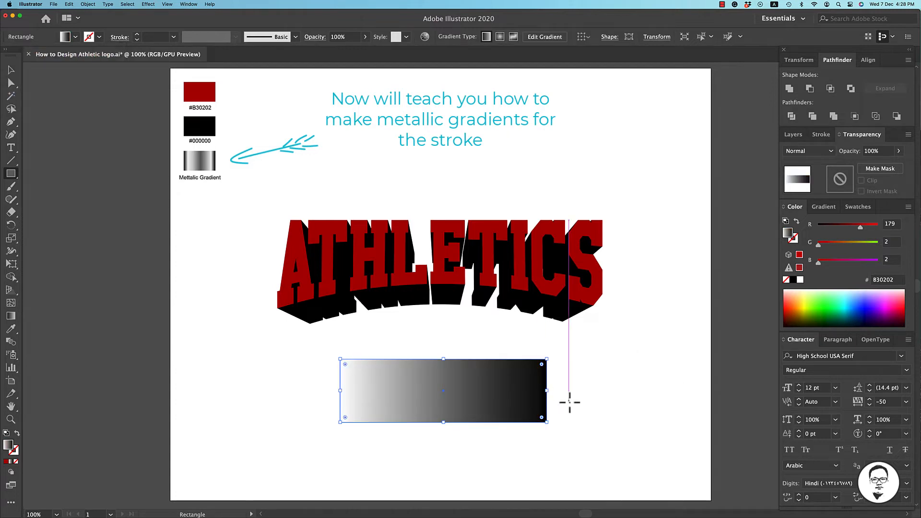
click(569, 401)
click(446, 294)
click(11, 70)
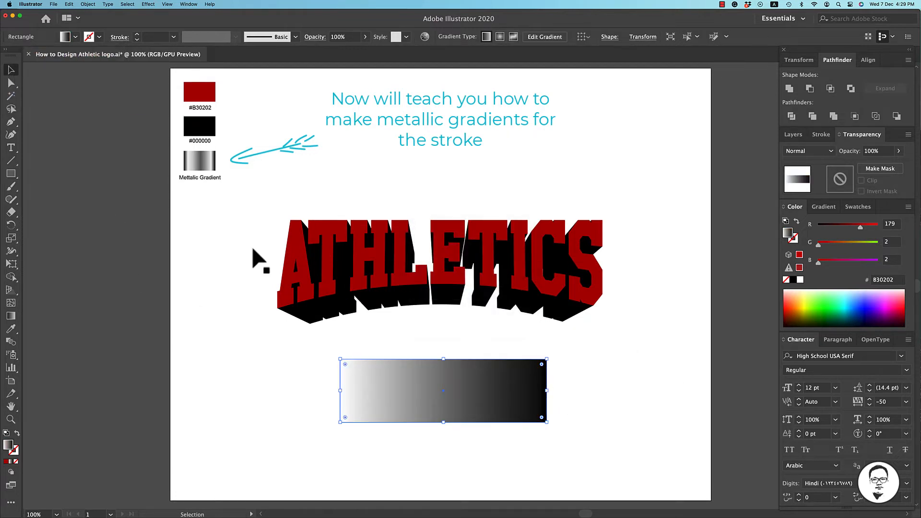
Step: Show the gradient settings for the rectangle and add a color stop at about 82% along its white-to-black gradient
click(542, 425)
click(492, 392)
click(189, 4)
click(200, 213)
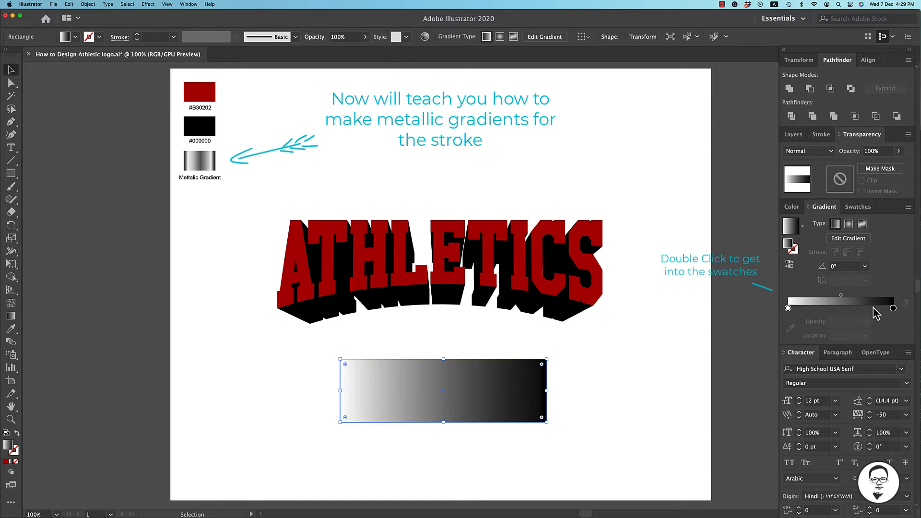
click(594, 380)
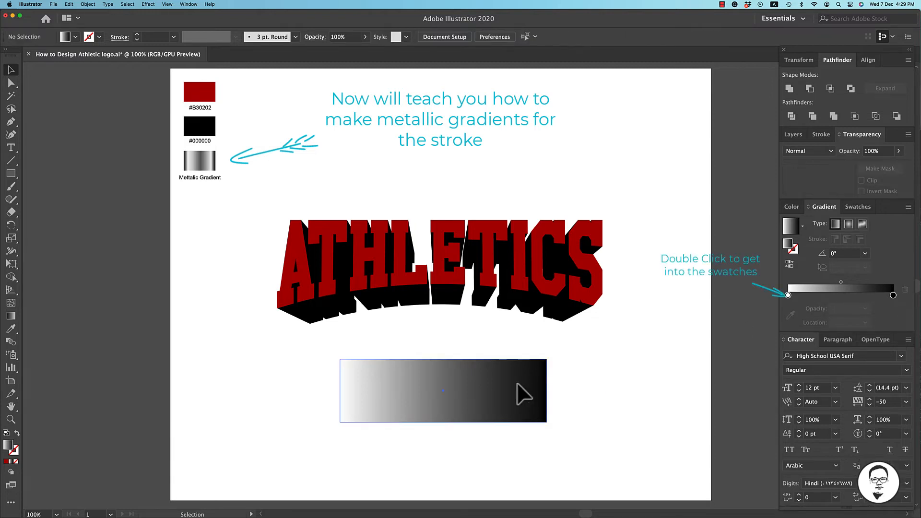
click(518, 382)
click(874, 308)
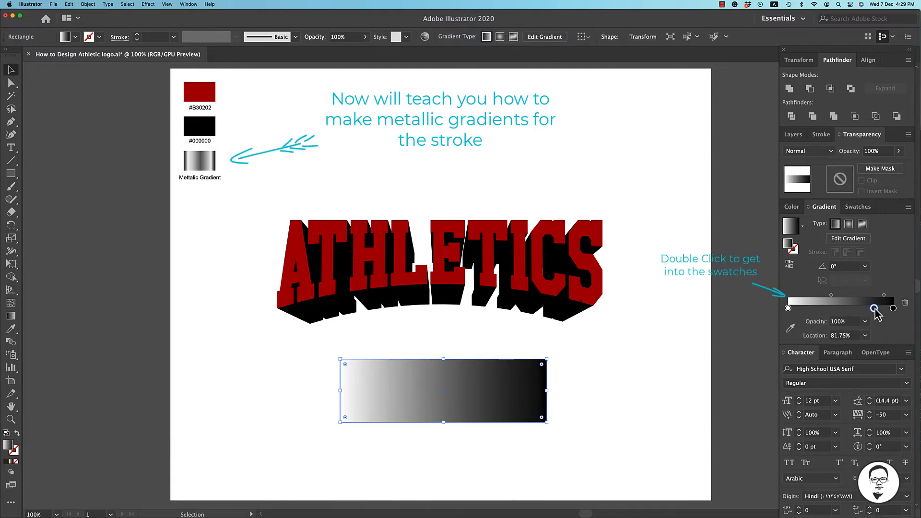
Step: Set the rectangle's gradient stop at about 82% to the light gray swatch (R=242 G=242 B=242)
double_click(874, 308)
click(852, 366)
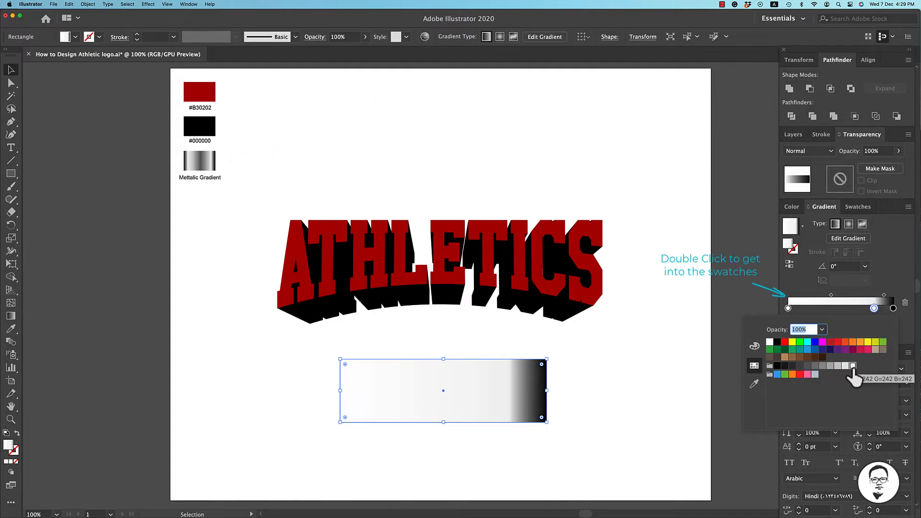
Step: Add a white color stop close to the start of the rectangle's gradient and set the starting stop to black
double_click(789, 308)
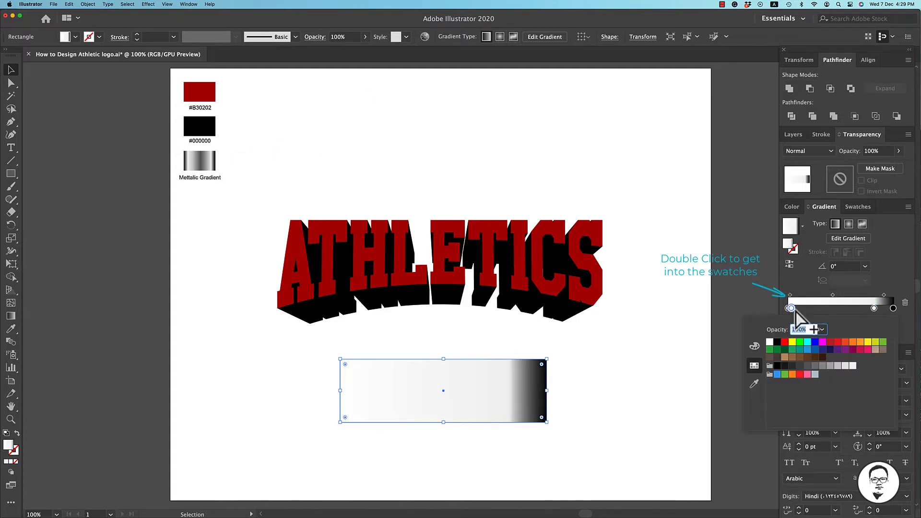
click(792, 308)
drag(792, 309, 804, 309)
double_click(788, 310)
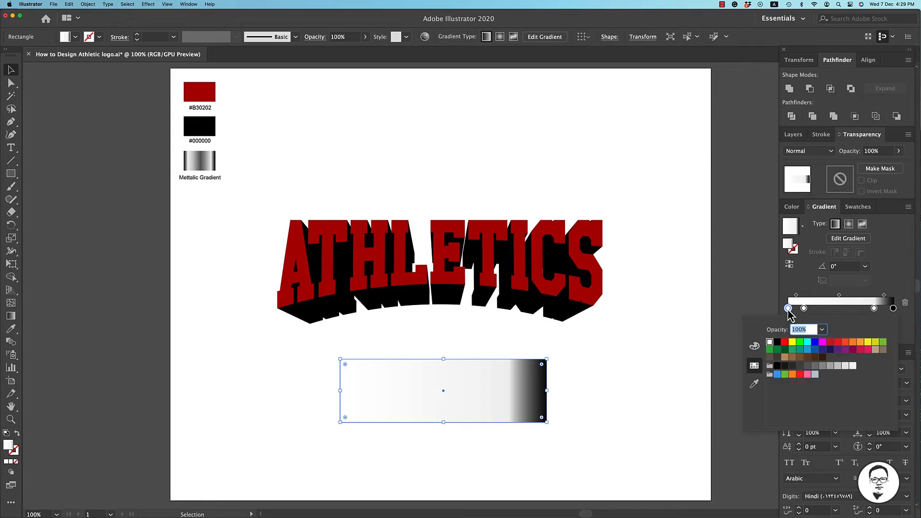
click(777, 342)
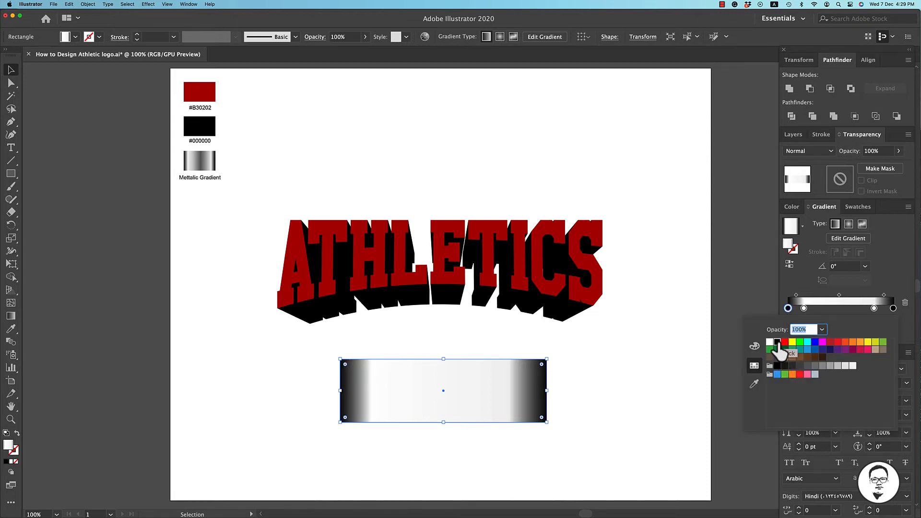
Step: Add a gray stop at about 48% of the gradient and move the two light stops outward to about 11% and 88%
double_click(838, 308)
click(807, 367)
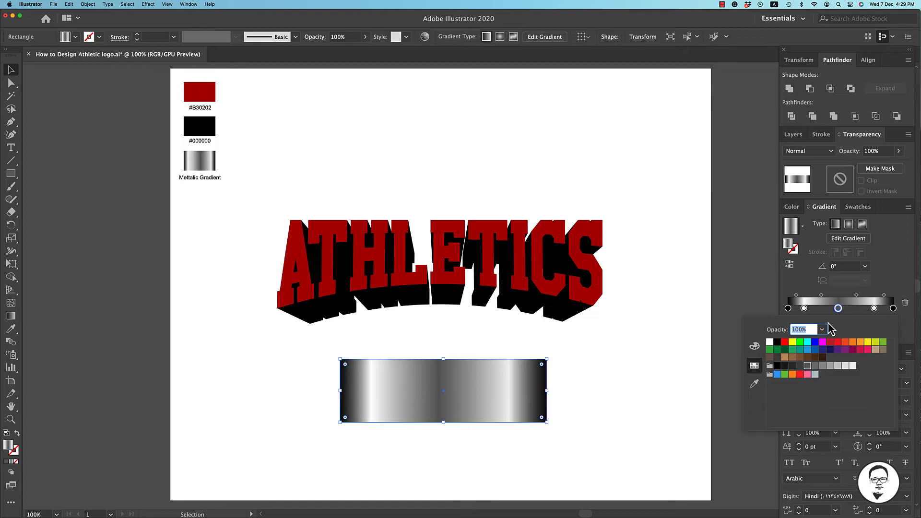
drag(804, 308, 799, 309)
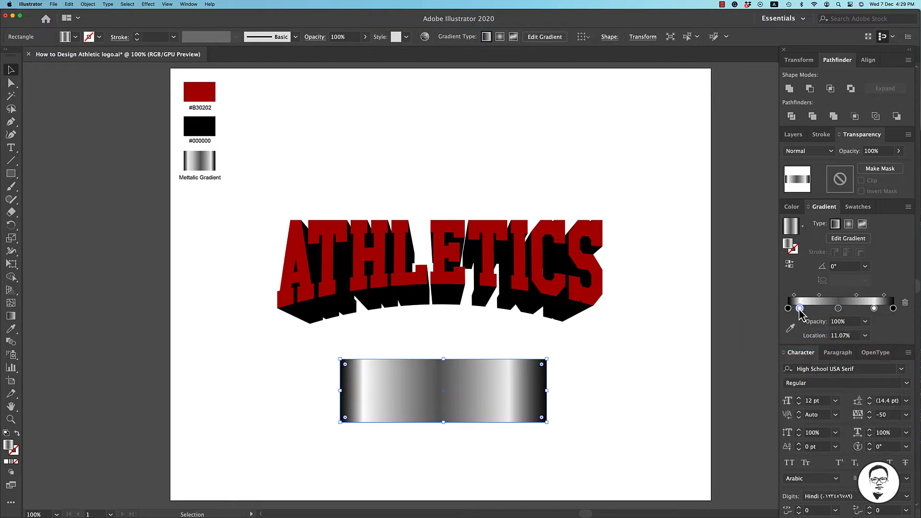
drag(874, 308, 881, 310)
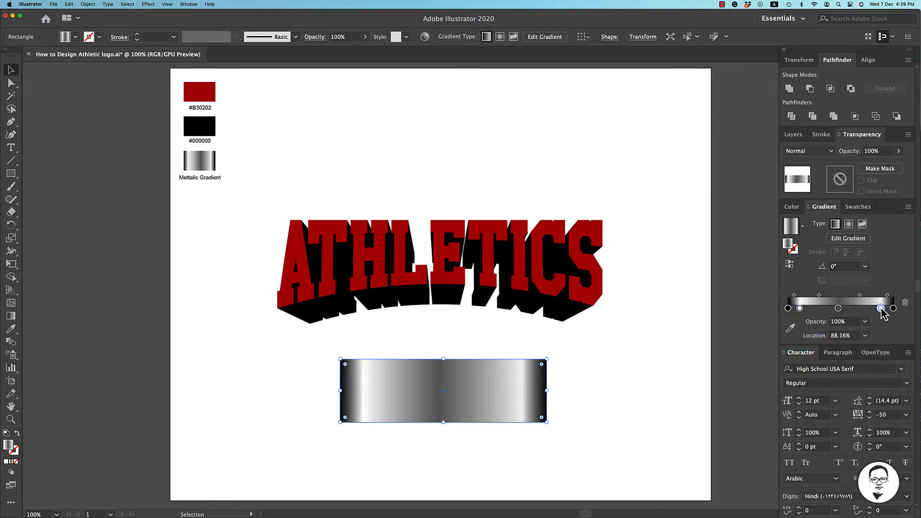
Step: Narrow the gradient rectangle equally from both sides and shift it slightly to the right below the lettering
drag(550, 397, 501, 395)
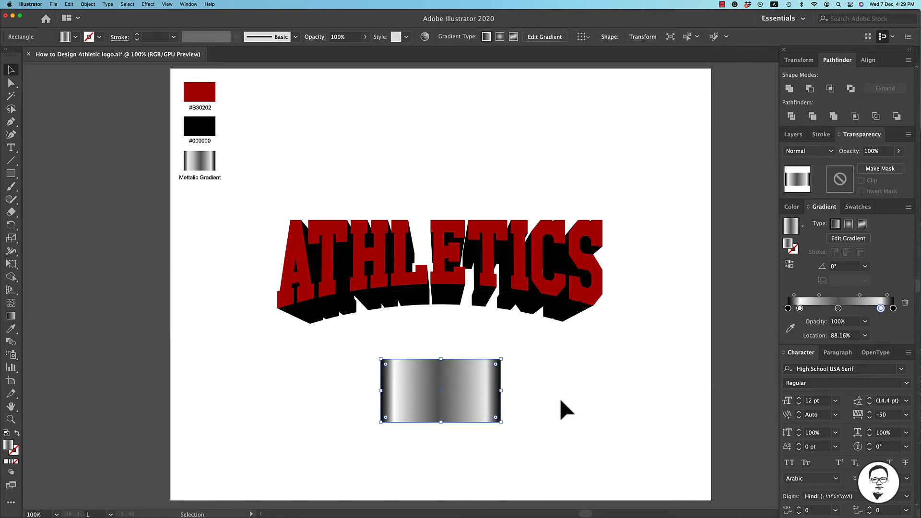
click(560, 398)
click(451, 393)
drag(476, 402, 489, 403)
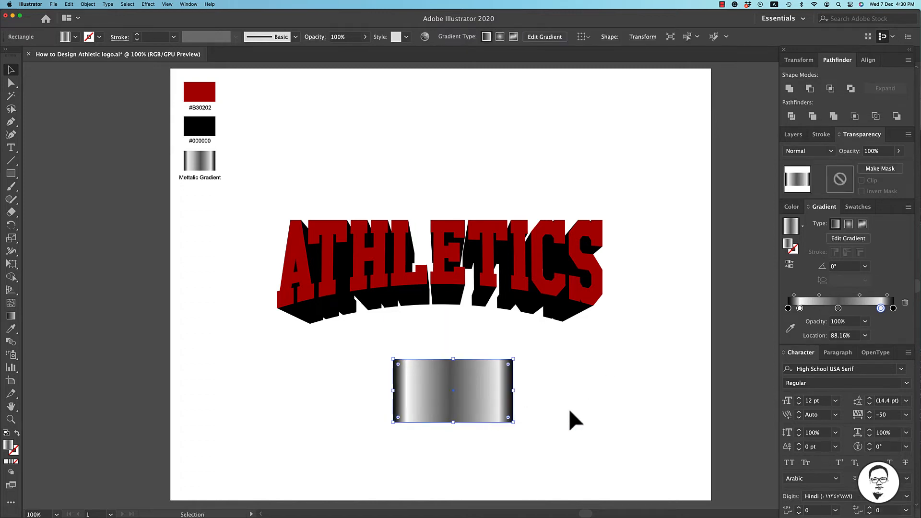
click(568, 407)
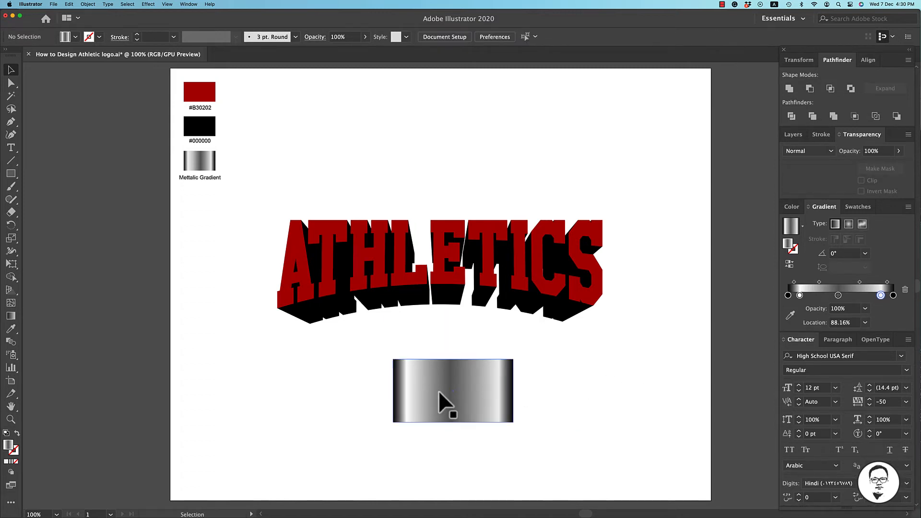
Step: Try a darker gray (R=77 G=77 B=77) for the gradient's middle stop and restore its previous gray
double_click(837, 296)
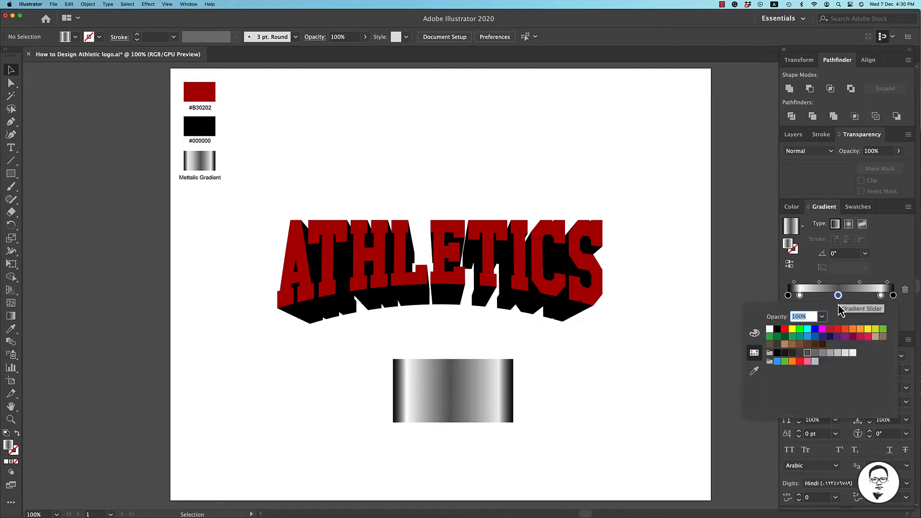
click(800, 354)
click(477, 400)
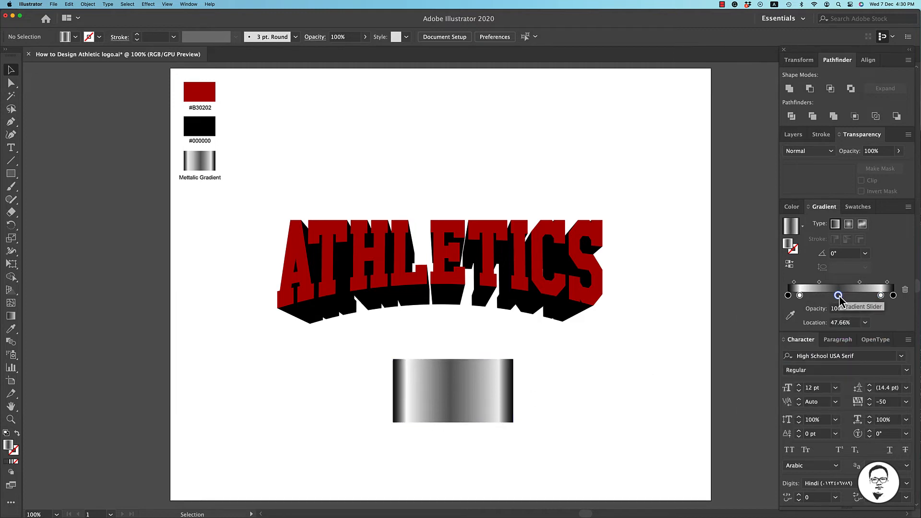
click(417, 419)
double_click(837, 308)
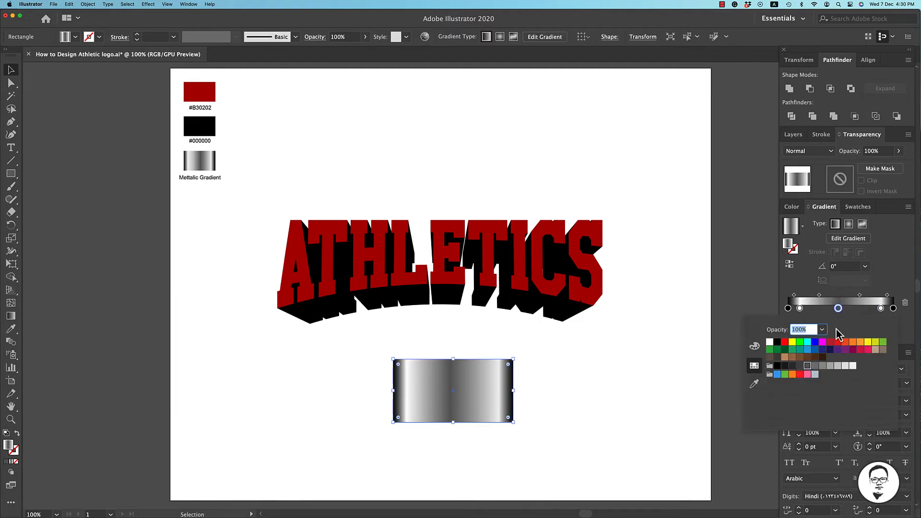
click(799, 365)
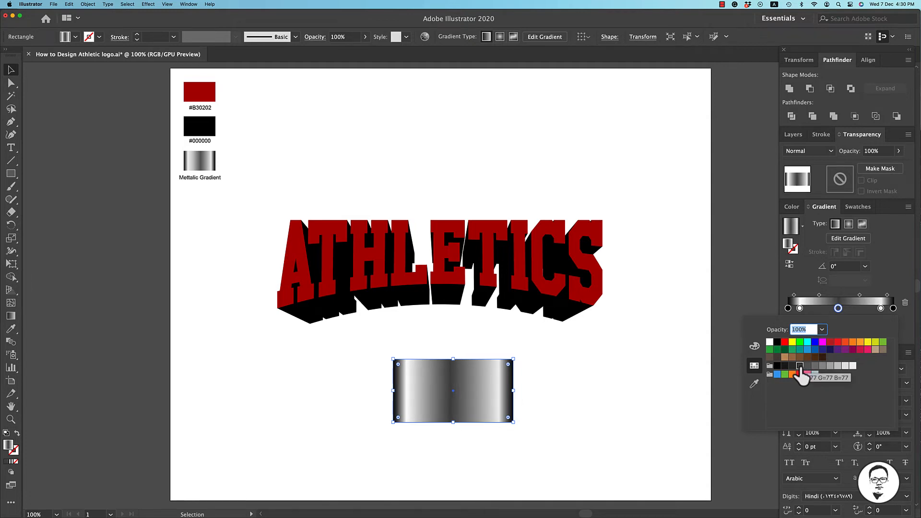
click(807, 366)
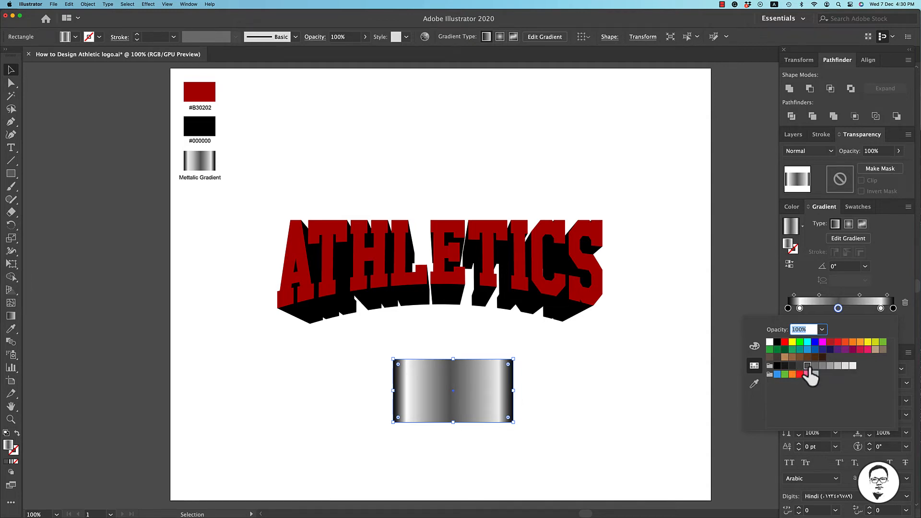
click(597, 387)
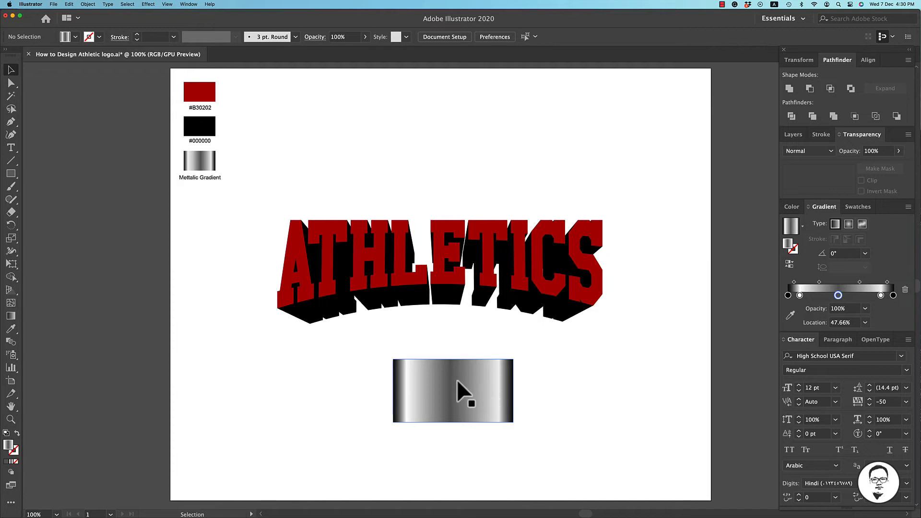
Step: Copy the rectangle's metallic gradient onto the Mettalic Gradient color sample with the Eyedropper
click(206, 167)
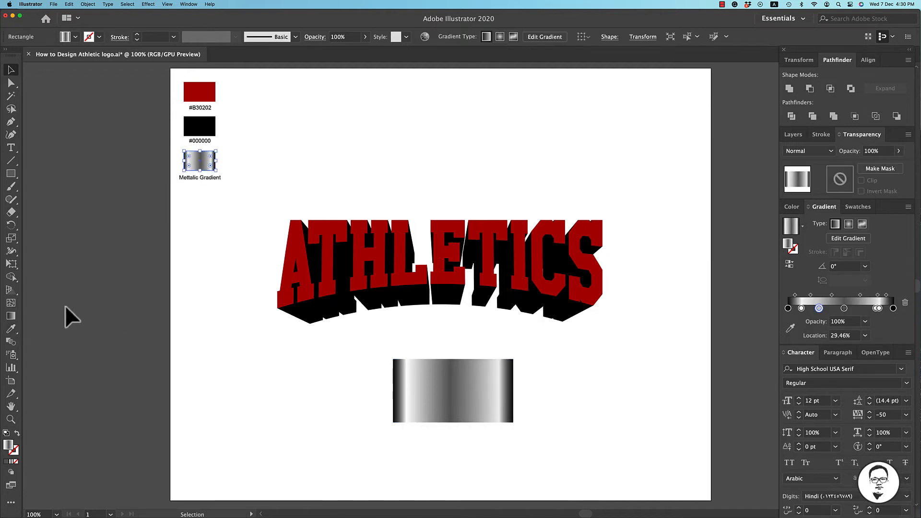
key(i)
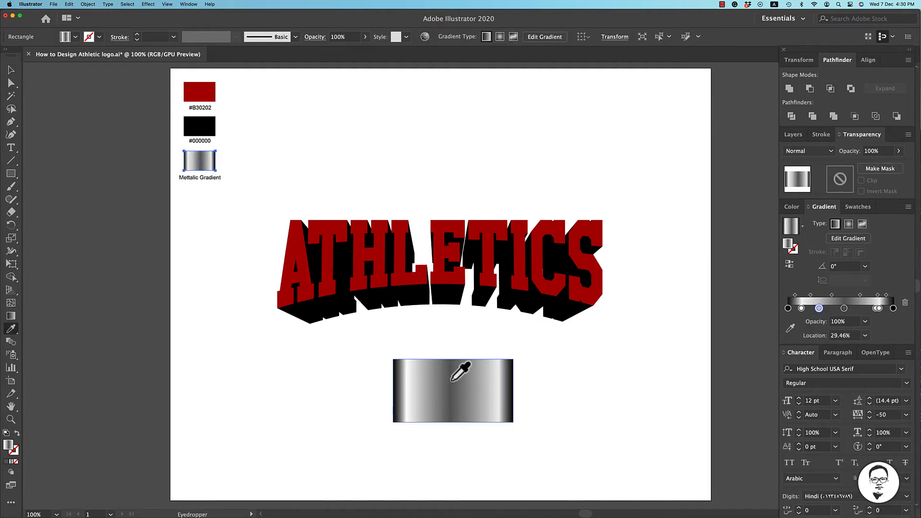
click(11, 71)
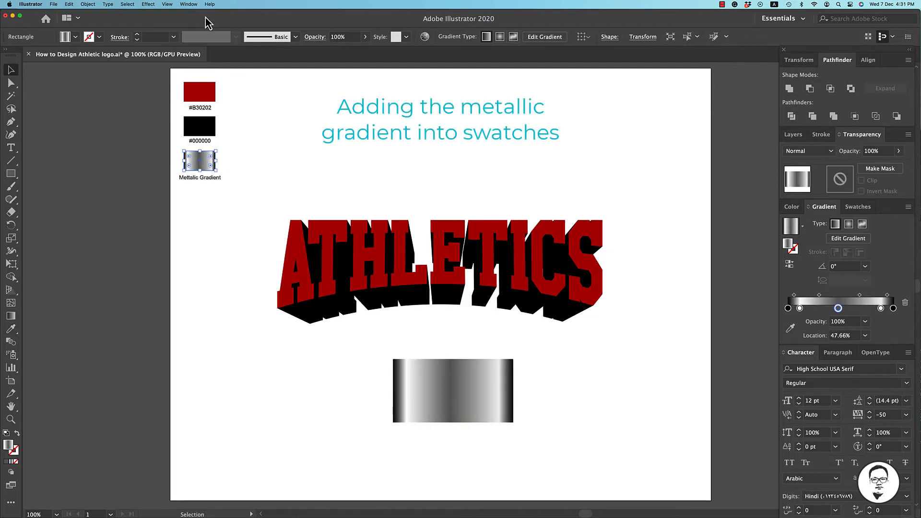
Step: Save the metallic gradient as a new swatch and delete the gradient rectangle below the ATHLETICS lettering
click(189, 4)
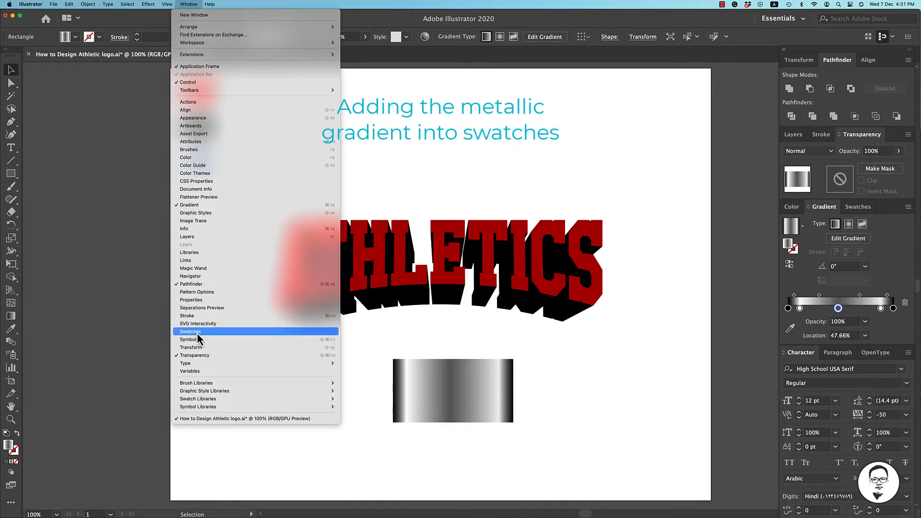
click(190, 332)
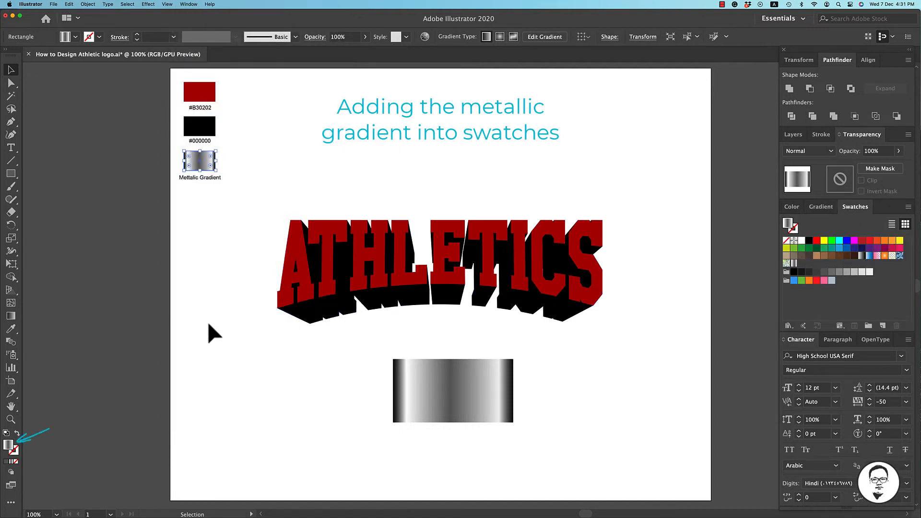
drag(273, 427, 805, 266)
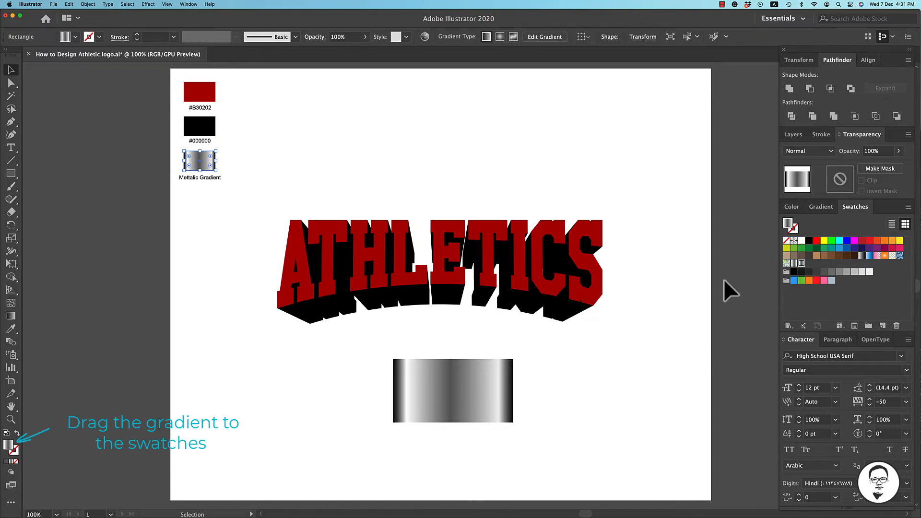
click(686, 300)
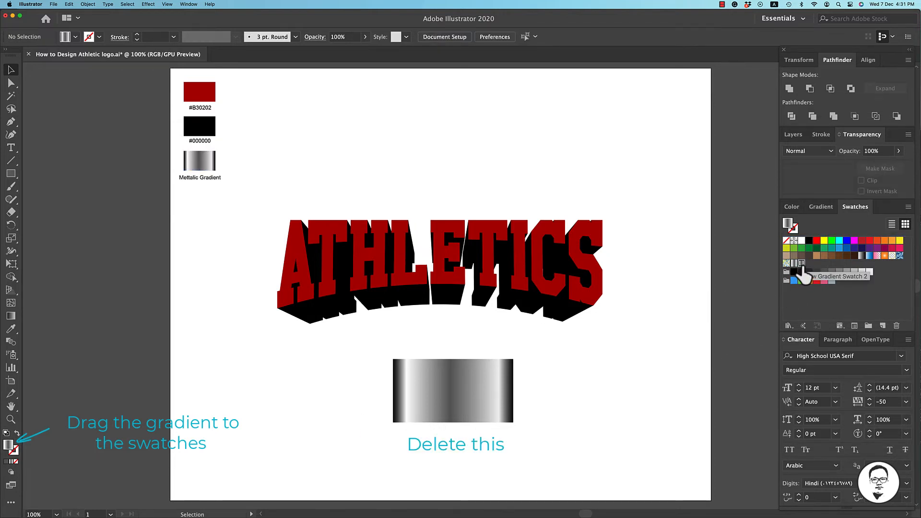
click(481, 397)
key(Delete)
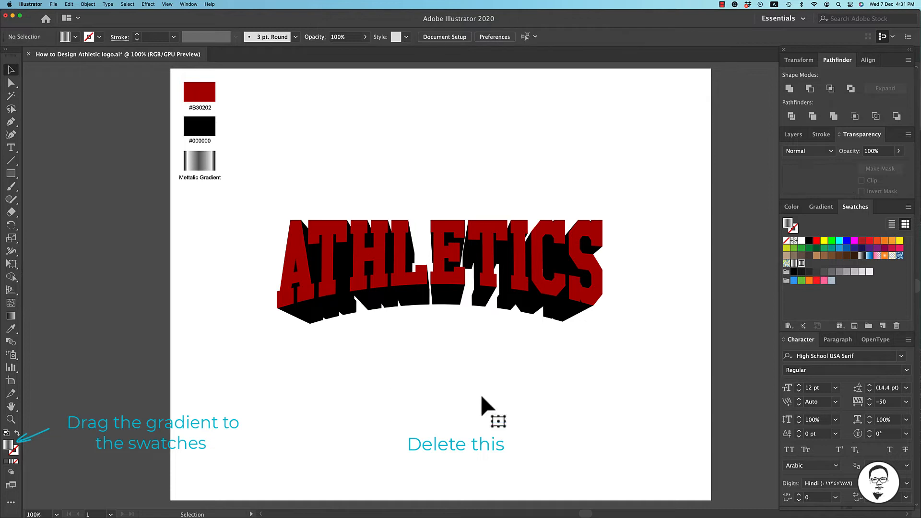
Step: Apply the newly saved metallic gradient swatch to the stroke of the red ATHLETICS lettering
click(406, 284)
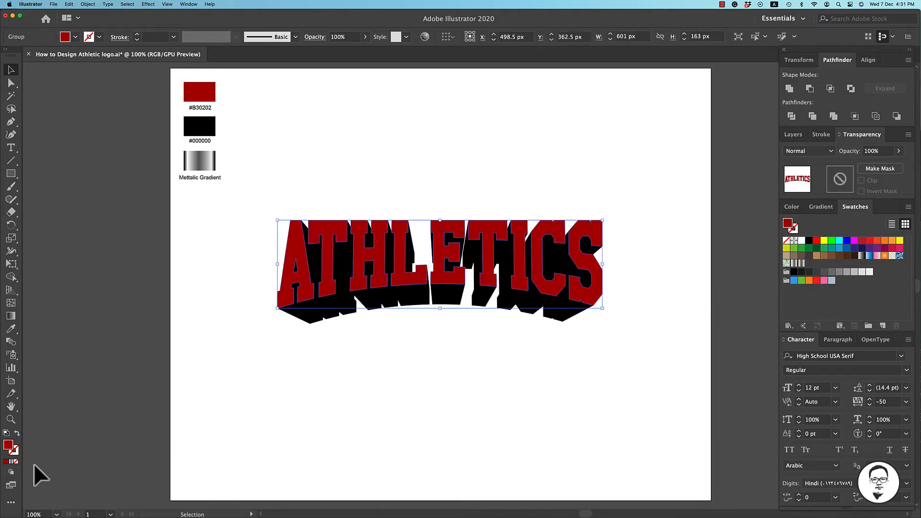
click(7, 462)
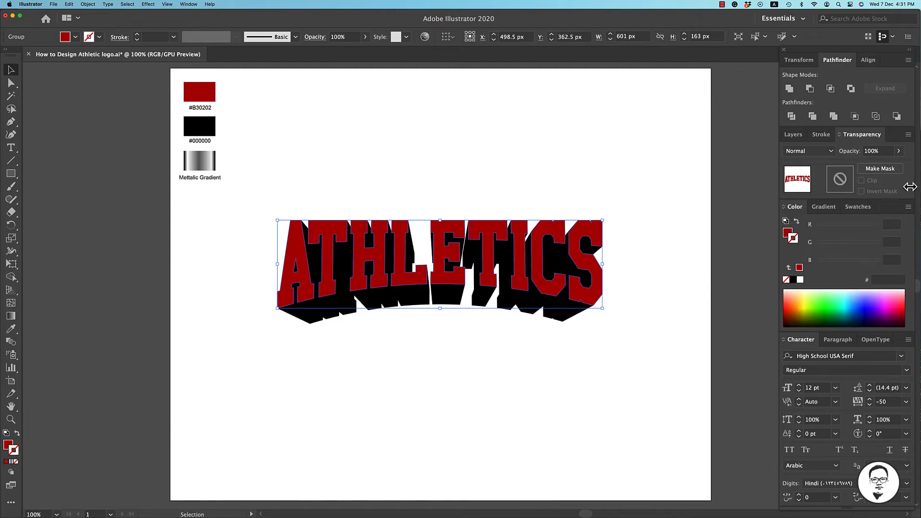
click(857, 211)
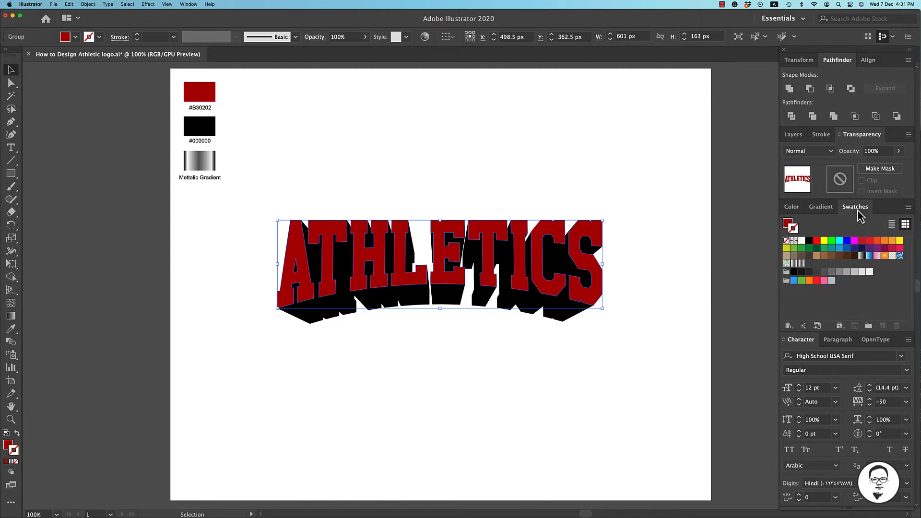
click(802, 264)
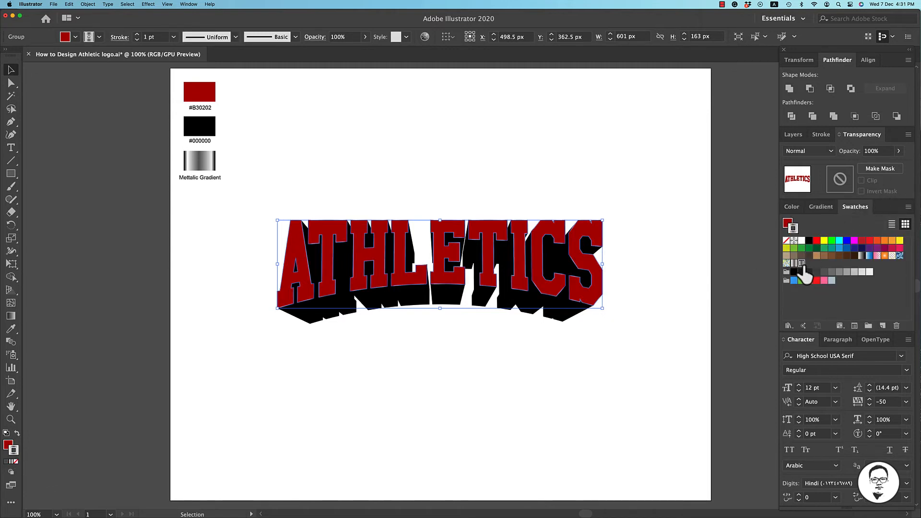
click(615, 264)
drag(614, 264, 600, 287)
click(625, 262)
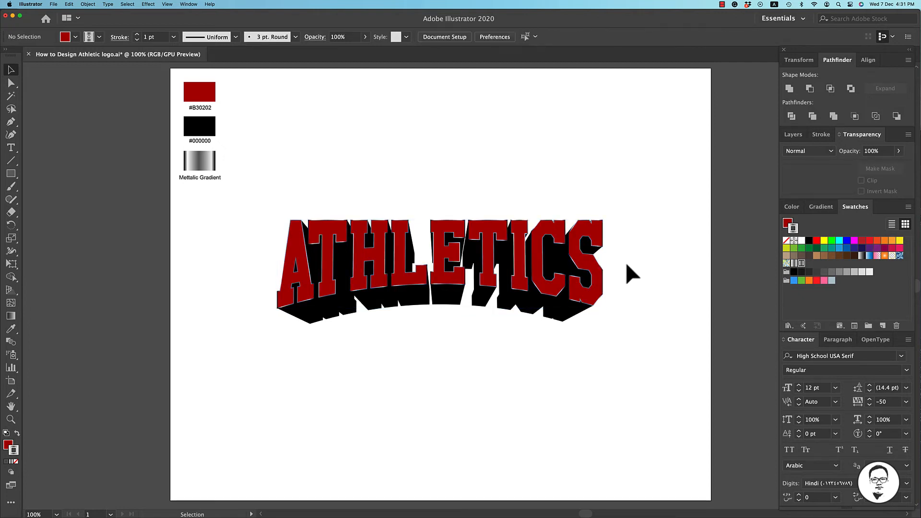
Step: Give the red lettering's stroke a projecting cap, align it to the outside and set its weight to 3 pt
click(595, 265)
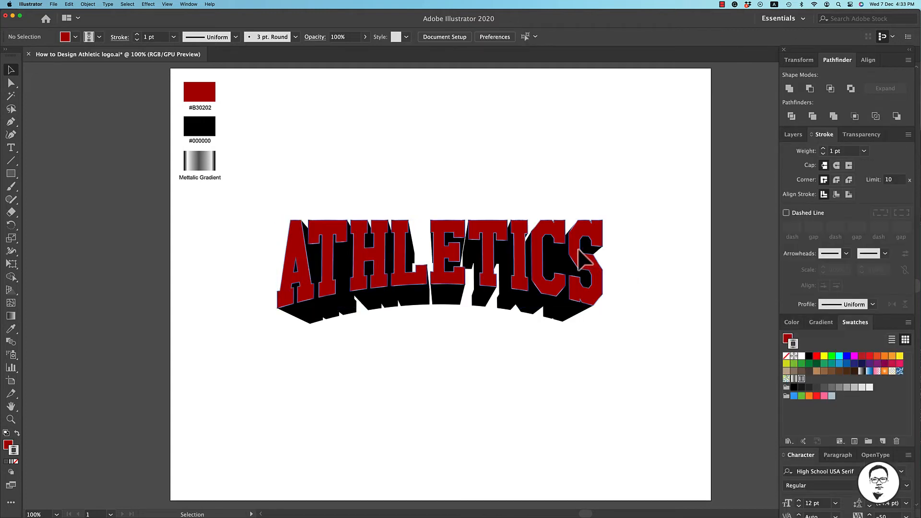
click(579, 250)
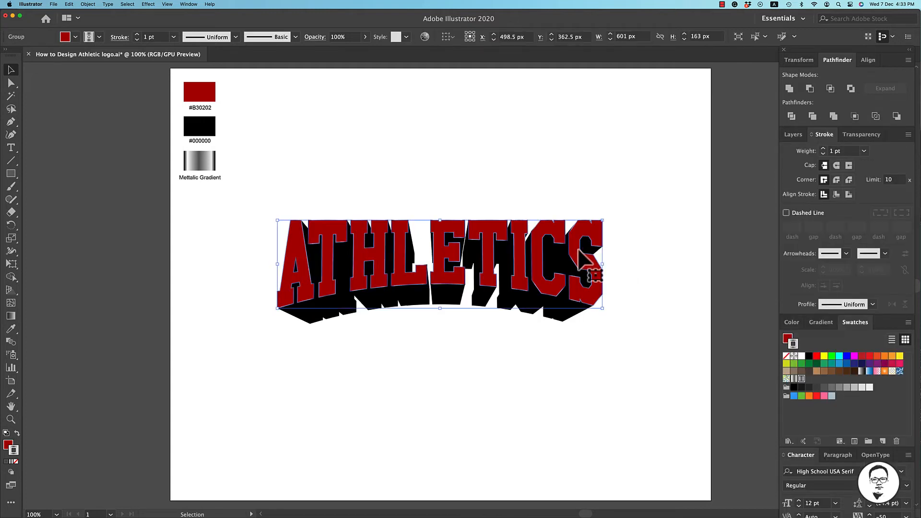
click(849, 166)
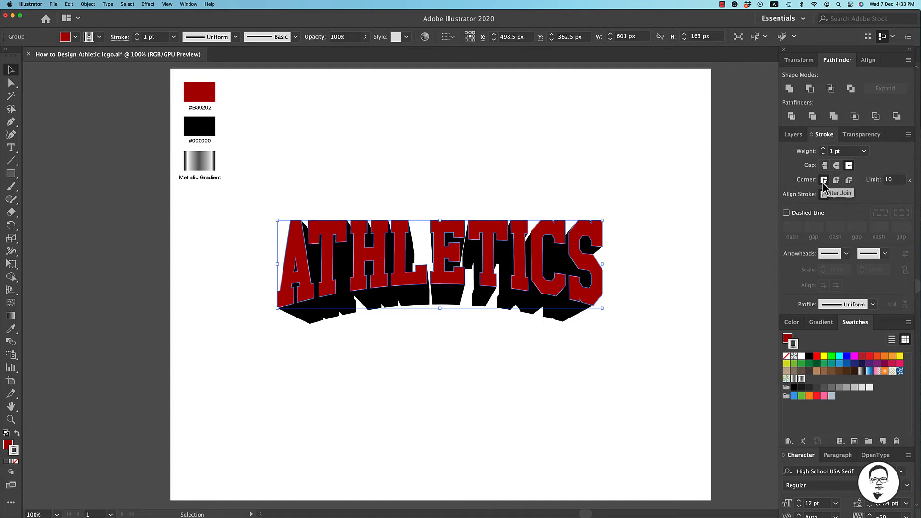
click(848, 195)
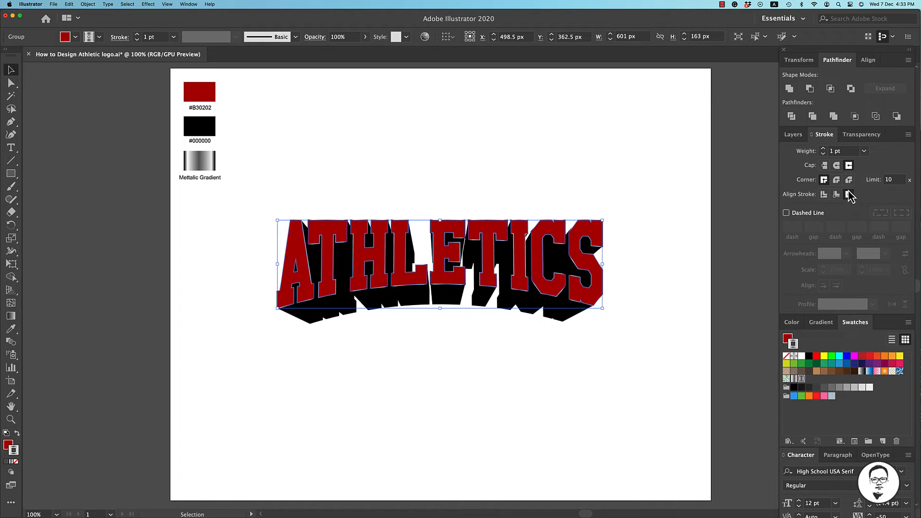
click(827, 151)
text(3)
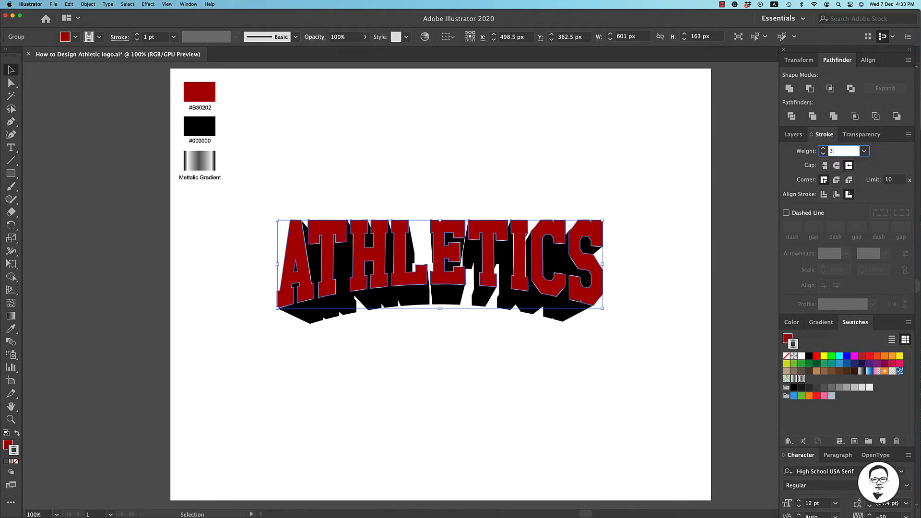
key(Return)
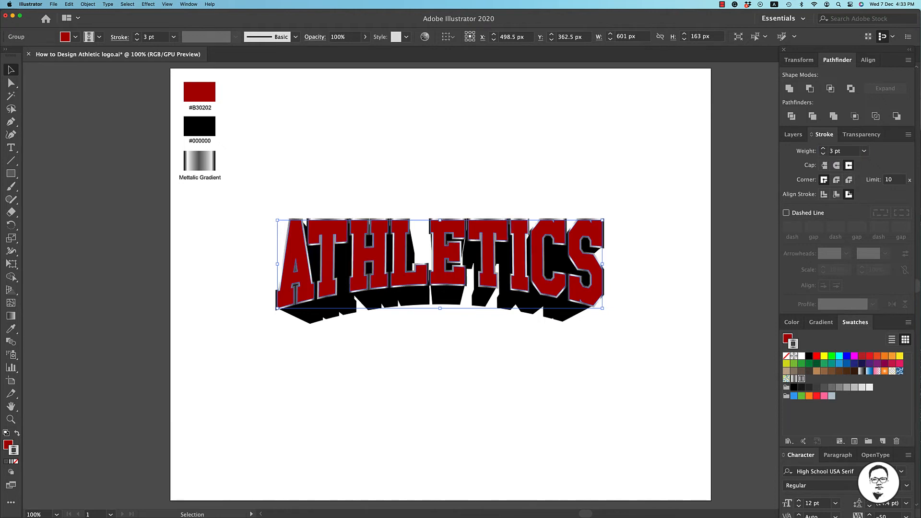
Step: Set the stroke weight of the red ATHLETICS lettering to 2 pt
click(823, 154)
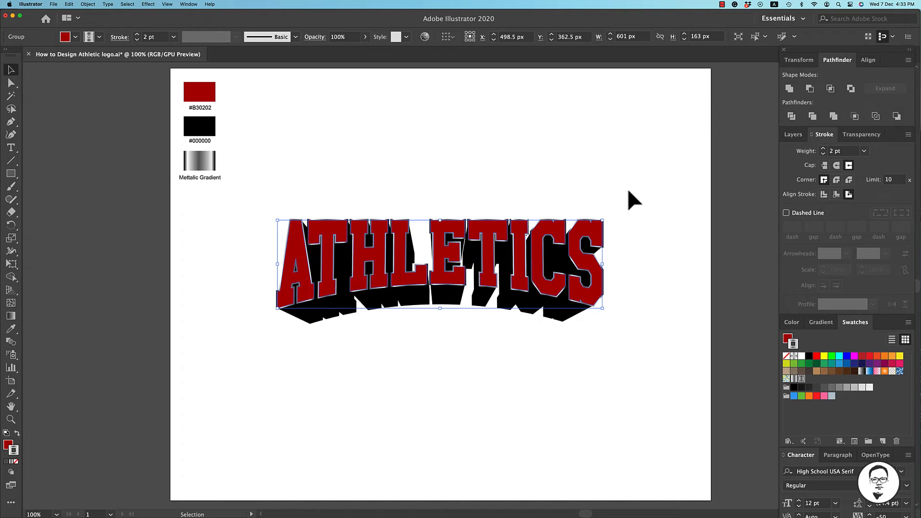
click(629, 190)
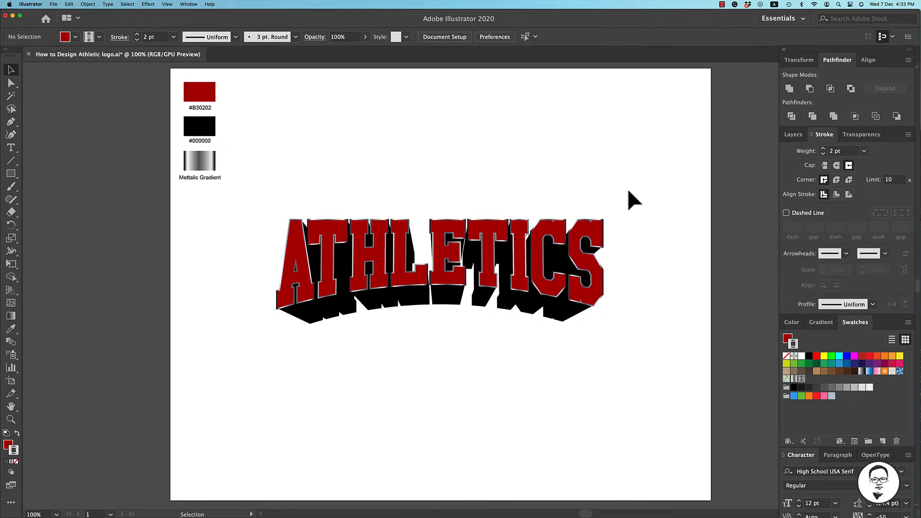
Step: Try a 90° angle for the metallic gradient on the red lettering's stroke and undo it
click(599, 233)
click(819, 323)
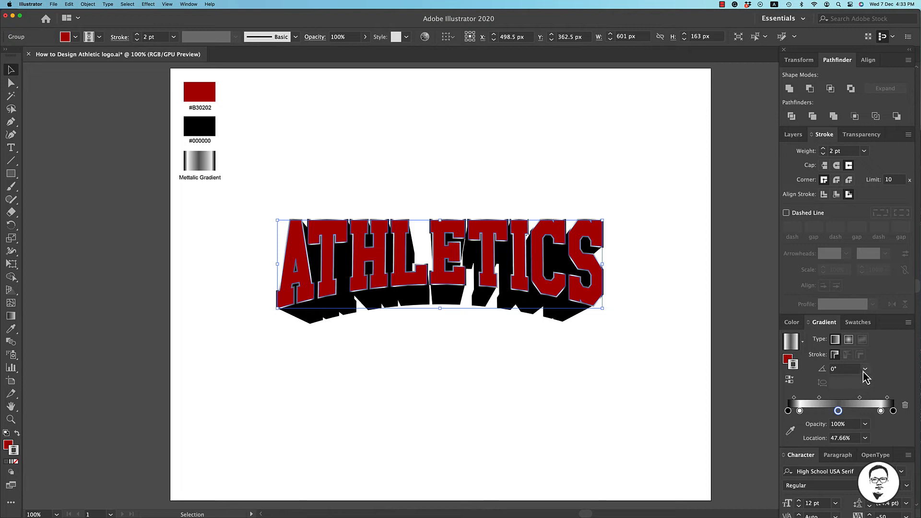
click(839, 369)
text(90)
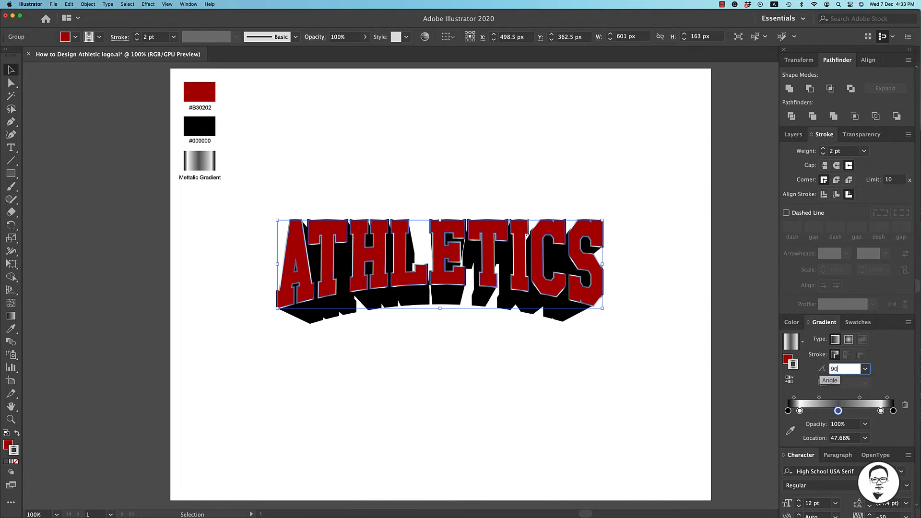
key(Return)
click(516, 384)
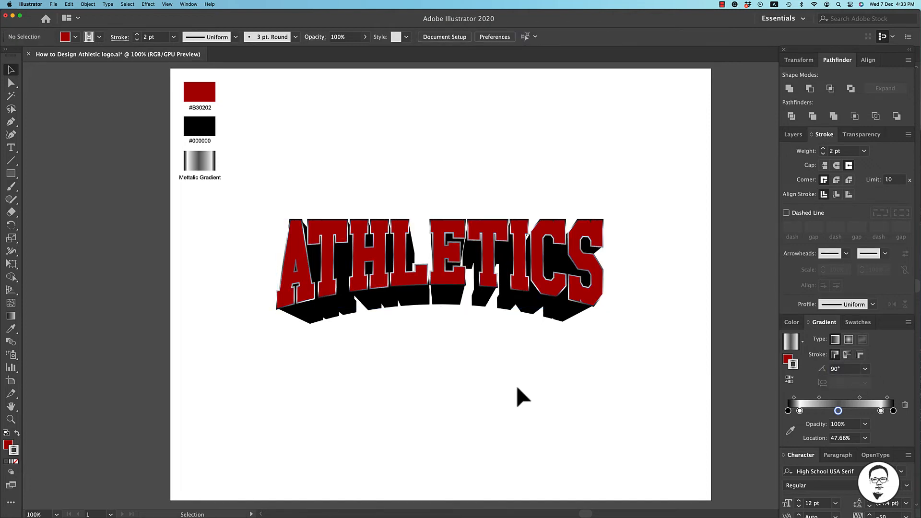
key(super+z)
Step: Set the angle of the red lettering's metallic stroke gradient to 45°
click(839, 369)
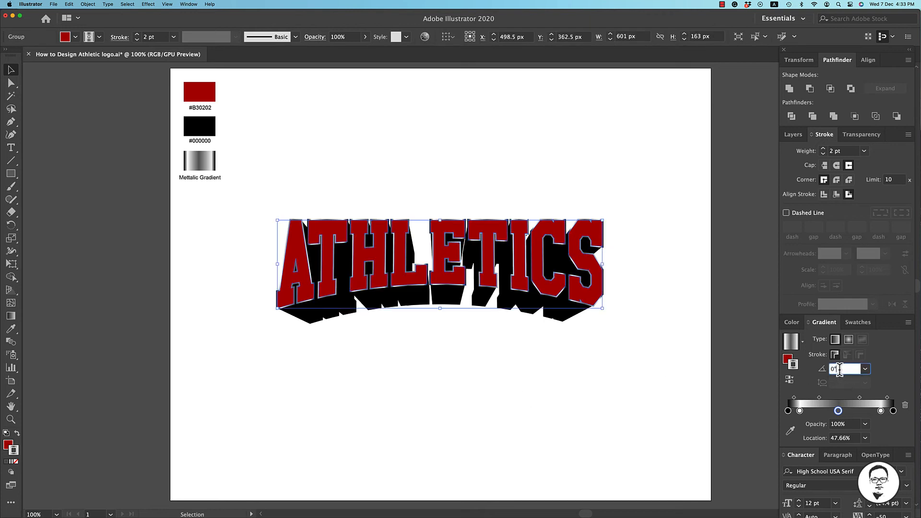
text(45)
key(Return)
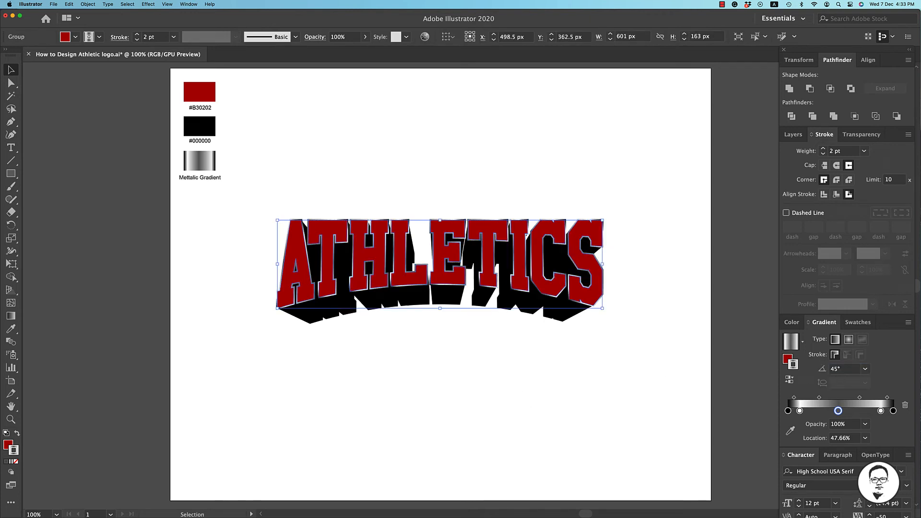
click(580, 366)
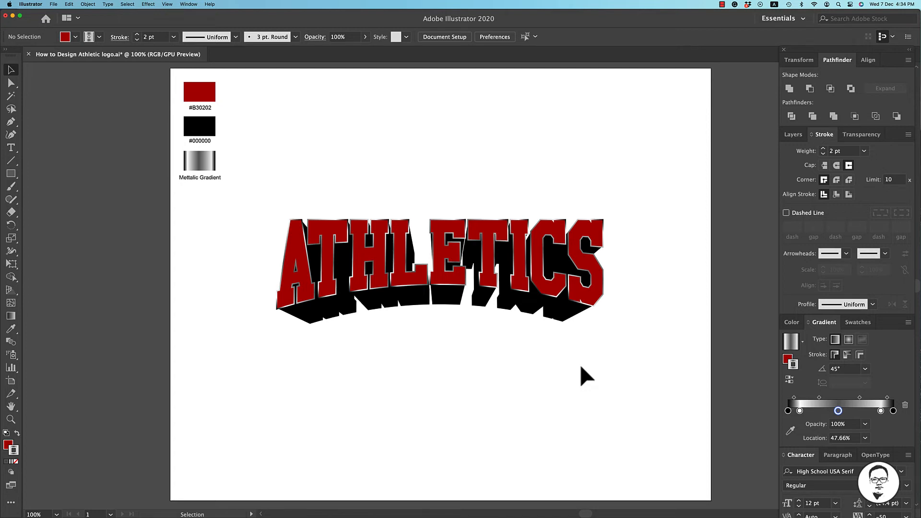
Step: Give the black extrusion behind the lettering a solid black stroke with a weight of 3 pt
click(564, 321)
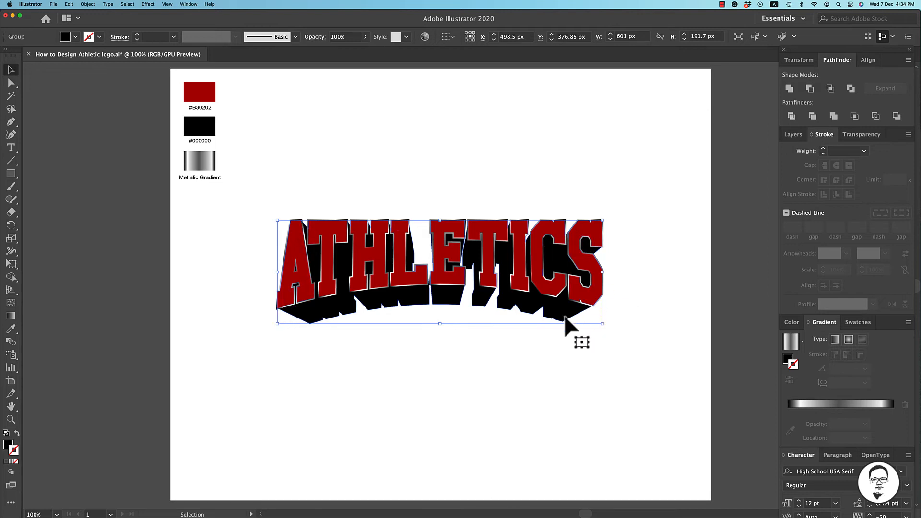
click(823, 149)
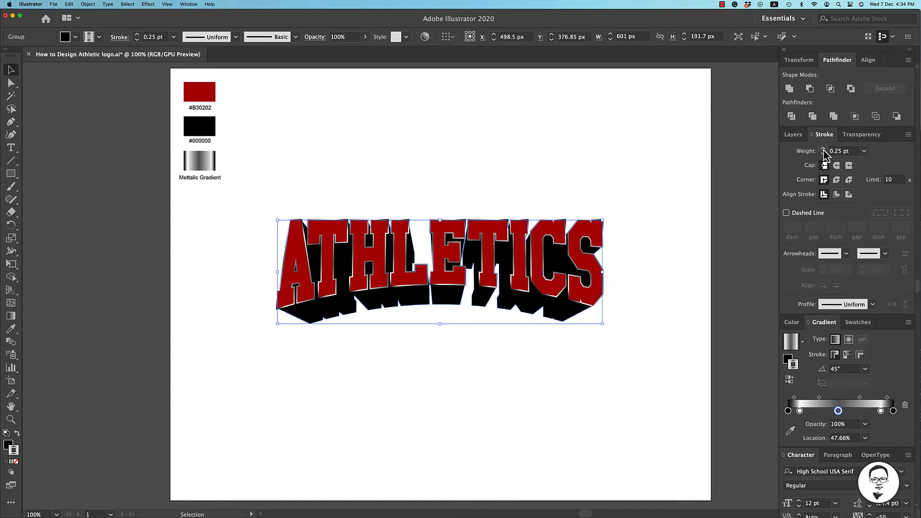
click(16, 462)
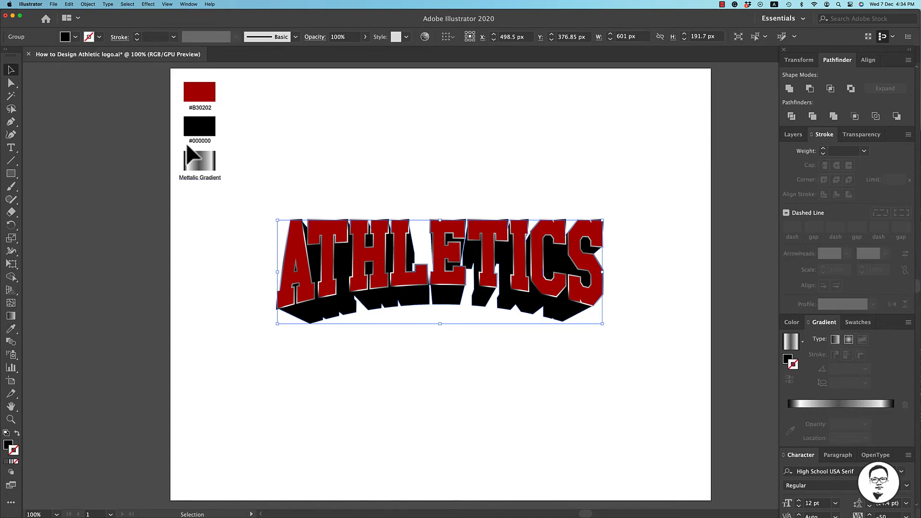
click(97, 38)
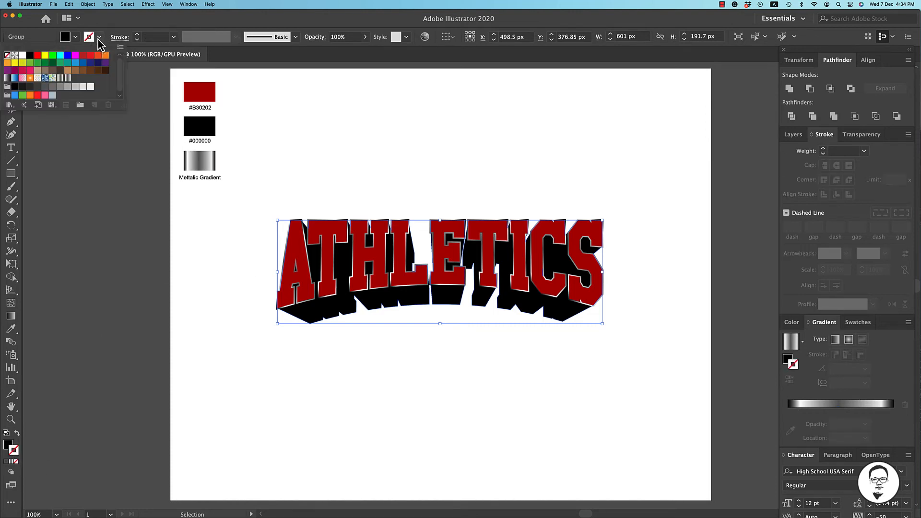
click(29, 56)
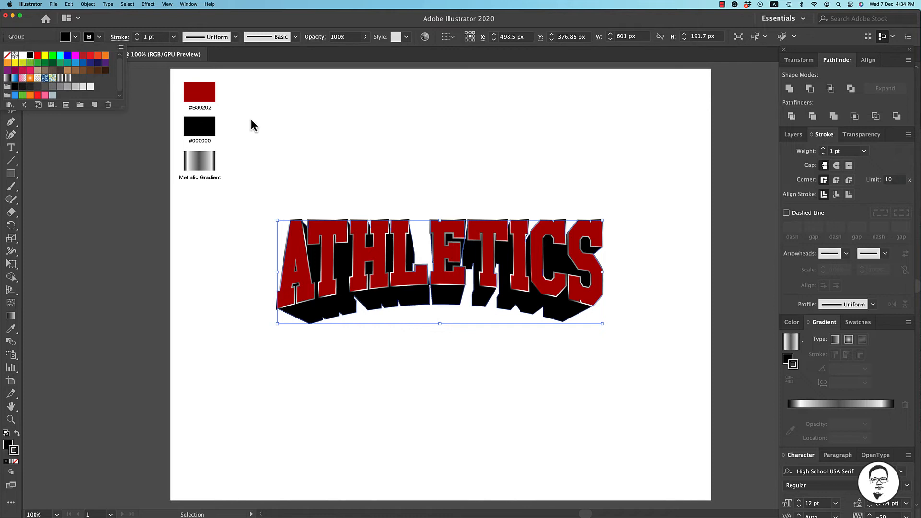
click(823, 149)
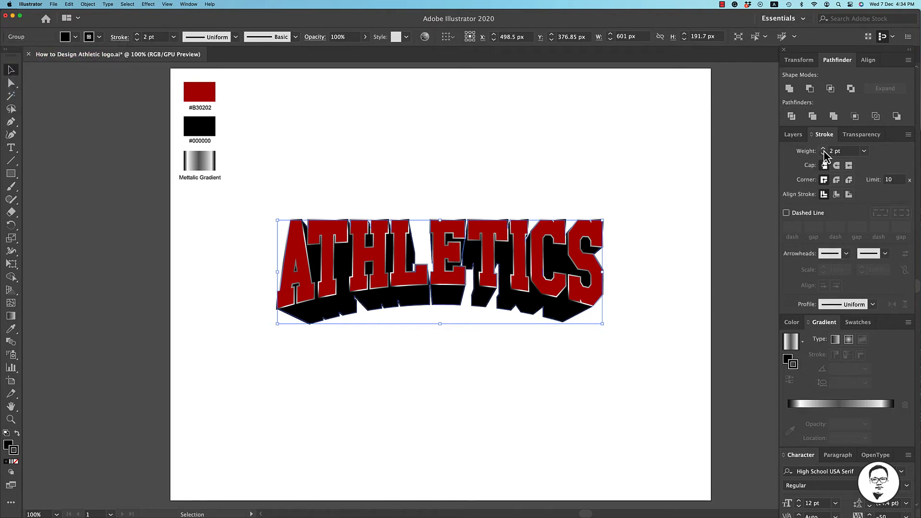
click(823, 149)
click(663, 213)
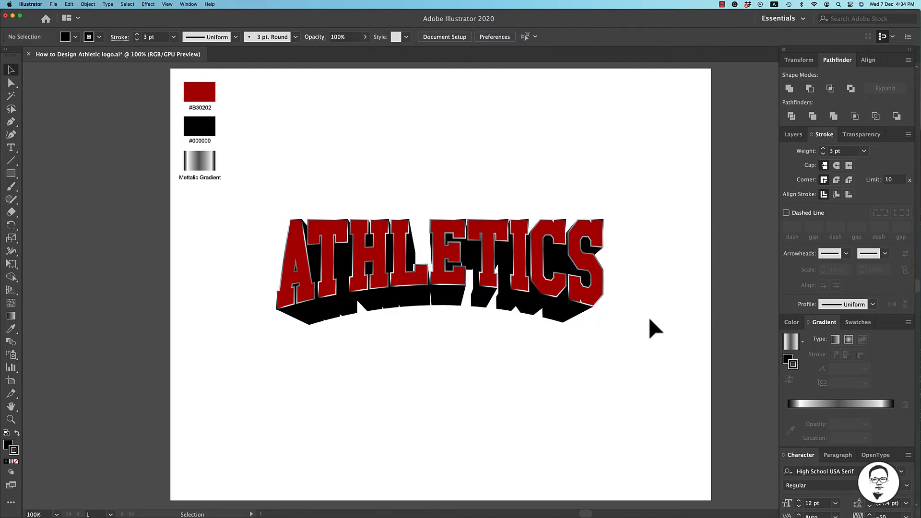
Step: Raise the stroke weight of the black extrusion to 4 pt
click(563, 319)
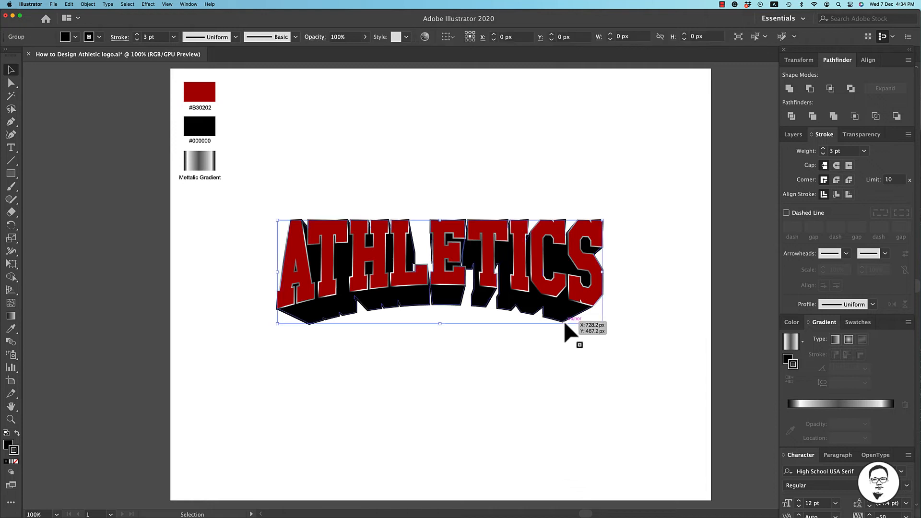
click(823, 148)
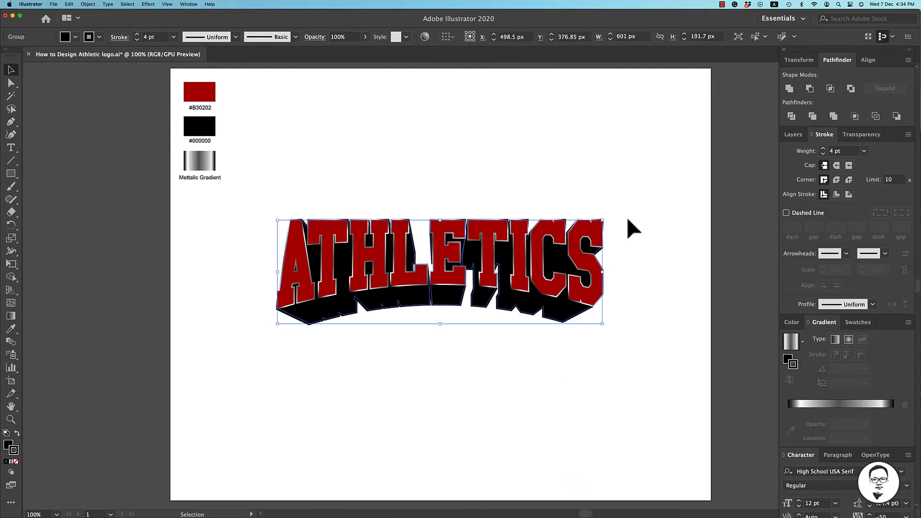
click(278, 323)
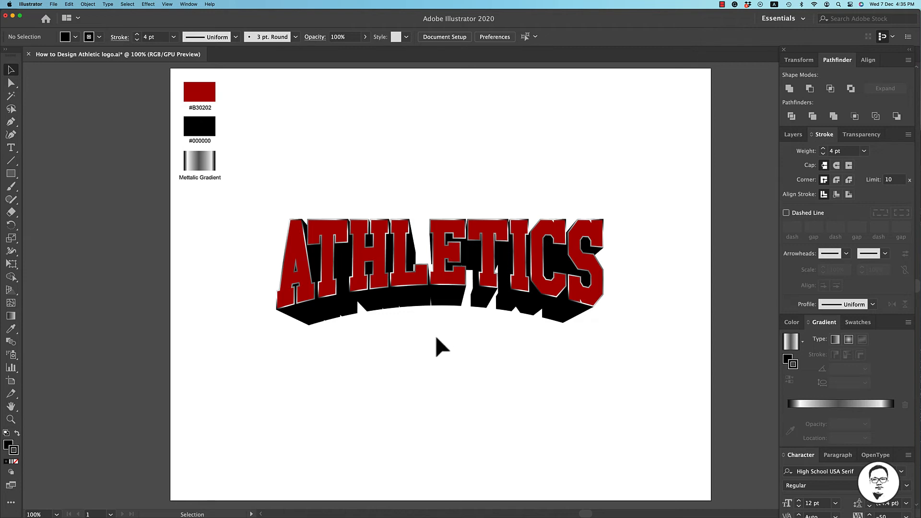
Step: Draw a black rectangle about 233 by 38 px centred below the ATHLETICS lettering and remove its stroke
click(13, 176)
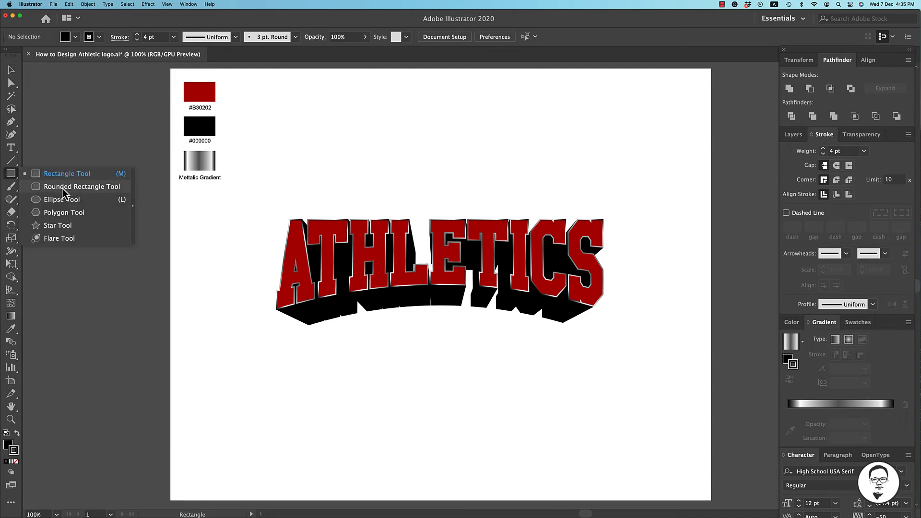
click(58, 175)
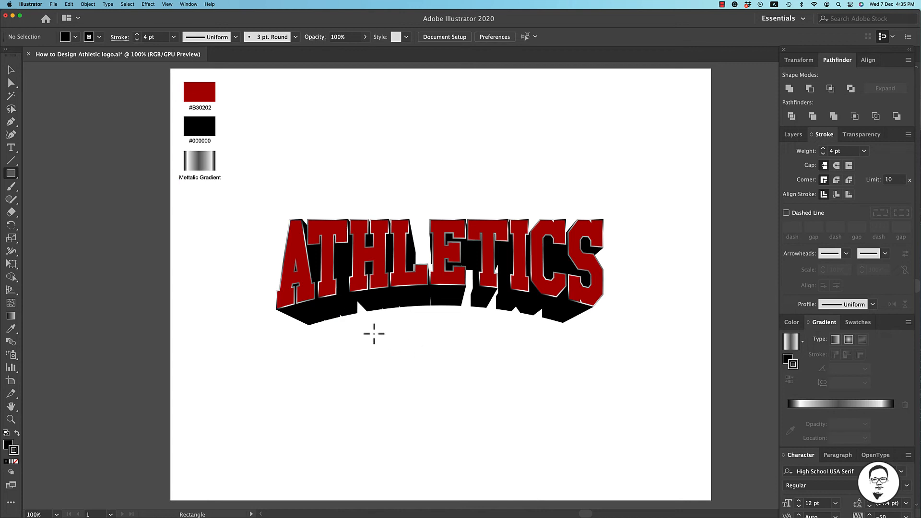
drag(375, 324, 501, 346)
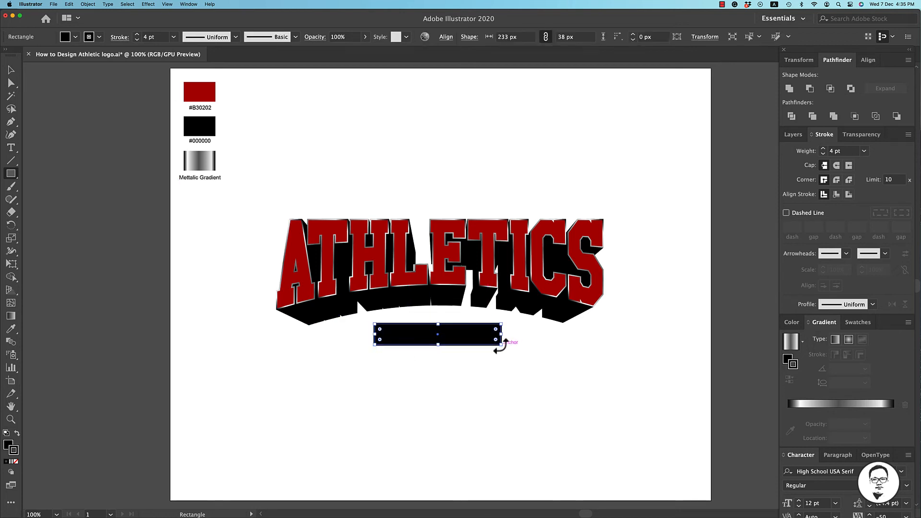
click(16, 462)
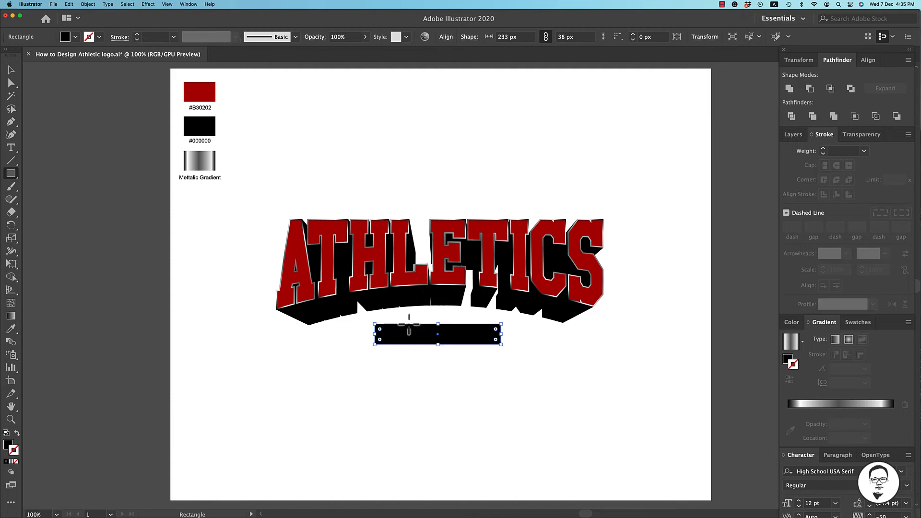
Step: Round the black rectangle's corners to about 19 px and enlarge it to about 262 by 45 px
key(v)
drag(379, 339, 413, 354)
drag(504, 340, 511, 338)
drag(375, 337, 369, 337)
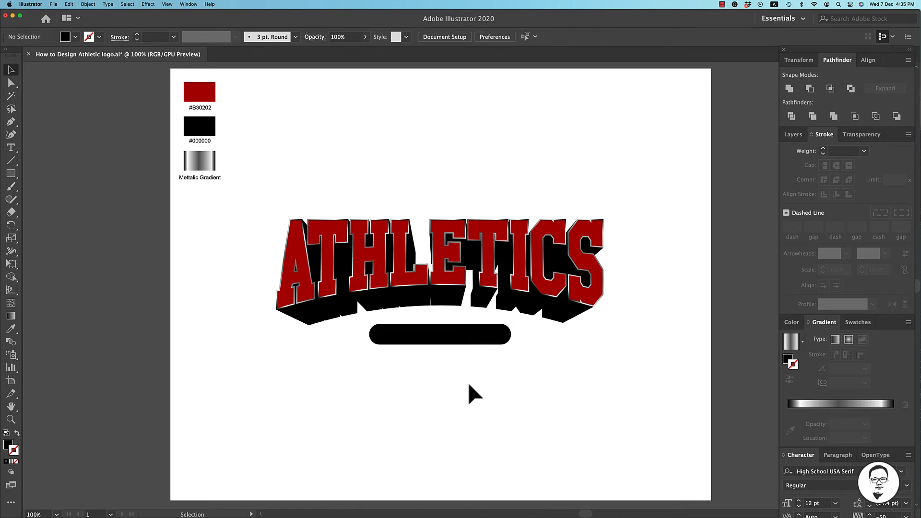
drag(440, 345, 441, 349)
click(502, 390)
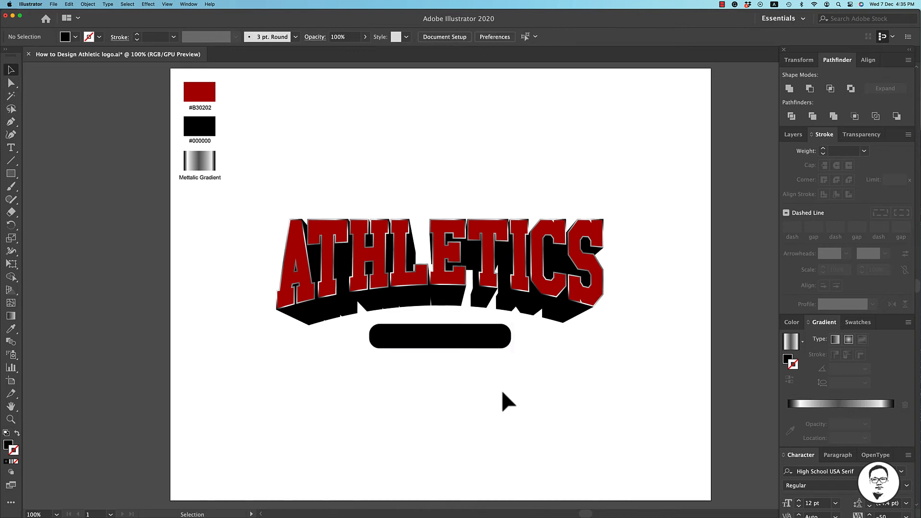
Step: Fill the rounded bar with the red of the #B30202 color sample using the Eyedropper
click(454, 343)
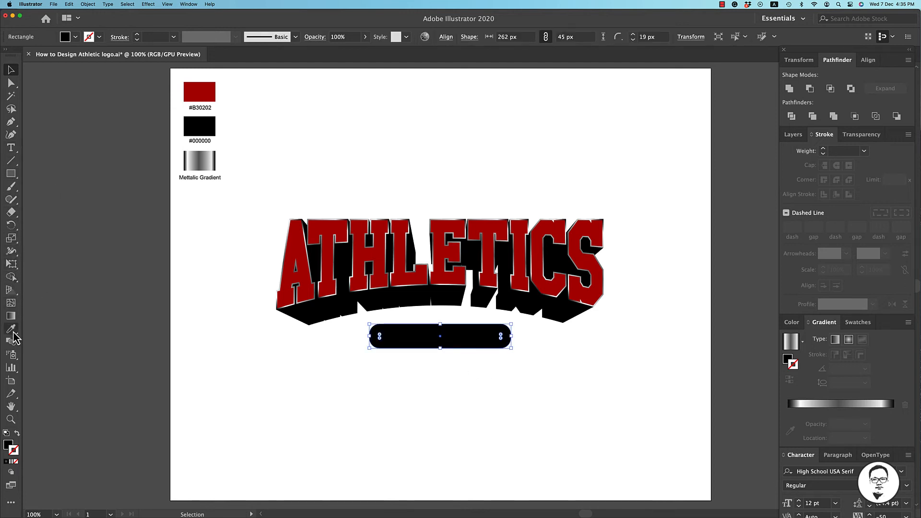
click(483, 385)
click(451, 343)
click(11, 328)
click(201, 99)
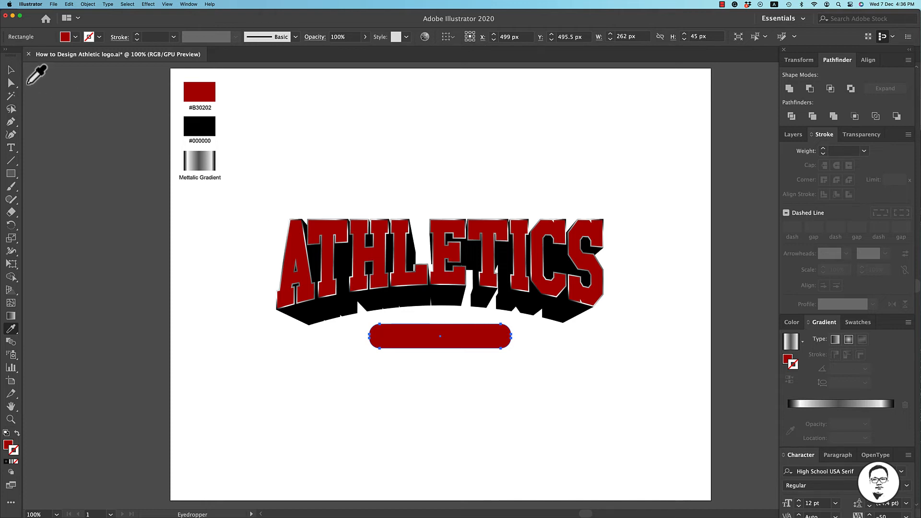
click(11, 70)
click(375, 385)
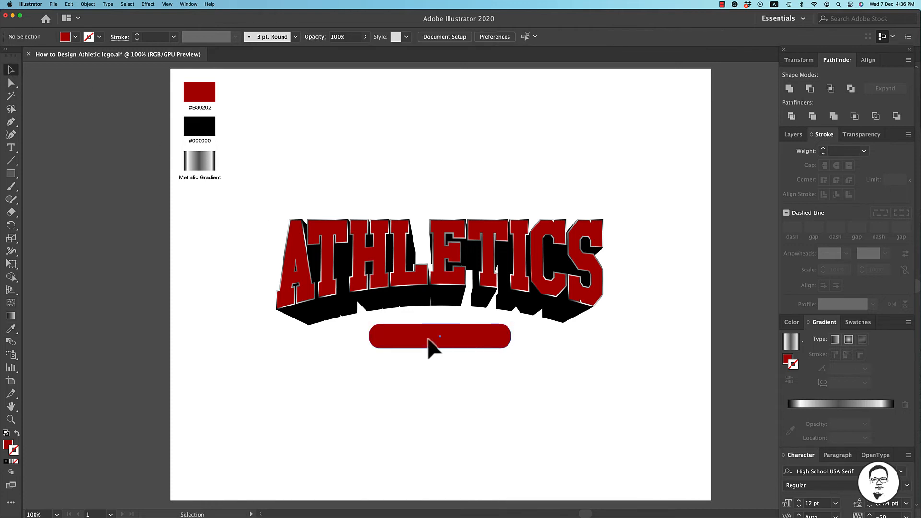
Step: Make a copy of the red rounded bar scaled to 80% horizontally and vertically
click(432, 347)
click(91, 5)
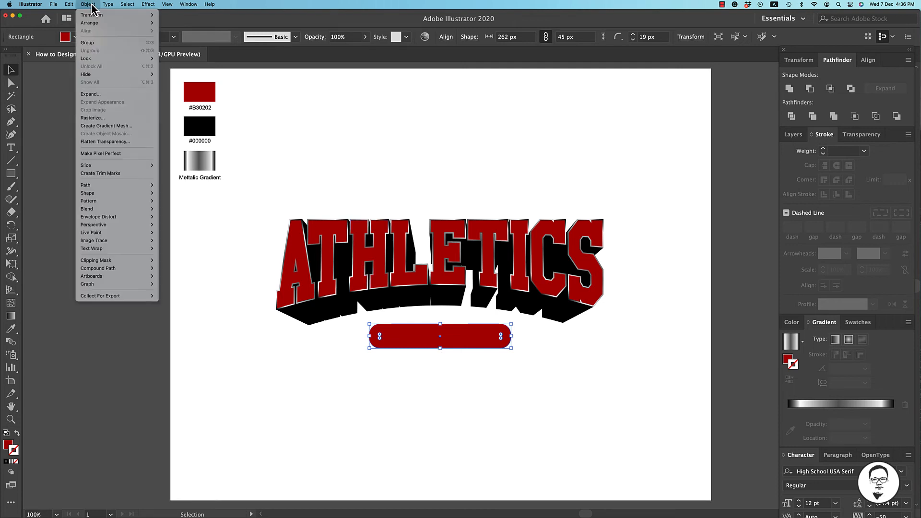
mouse_move(92, 15)
click(172, 53)
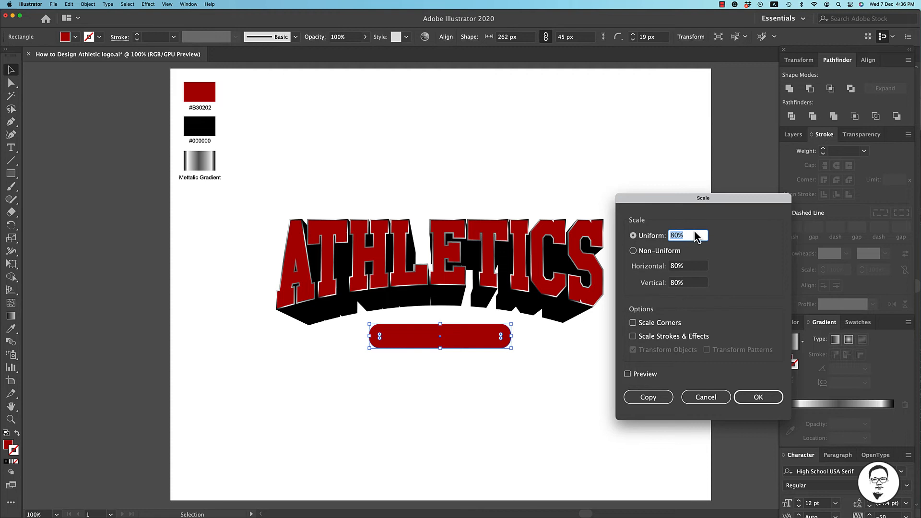
text(80)
click(681, 250)
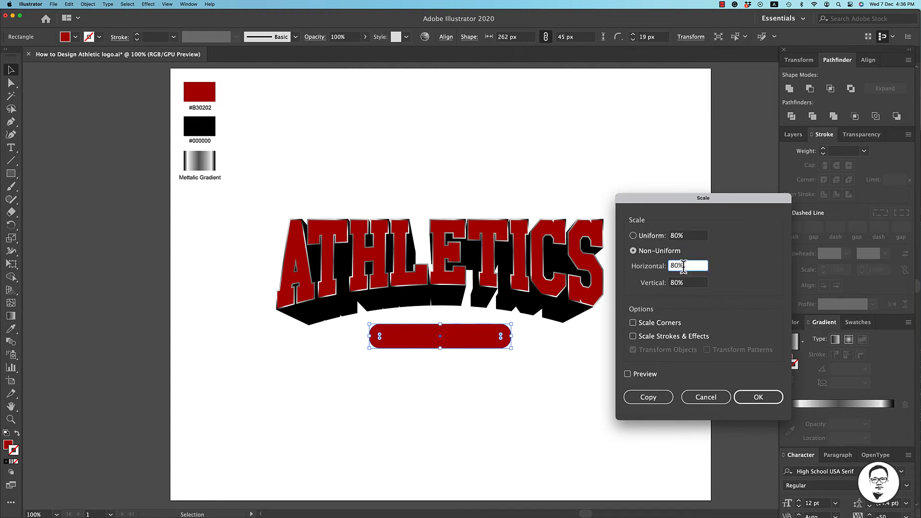
click(627, 374)
click(627, 374)
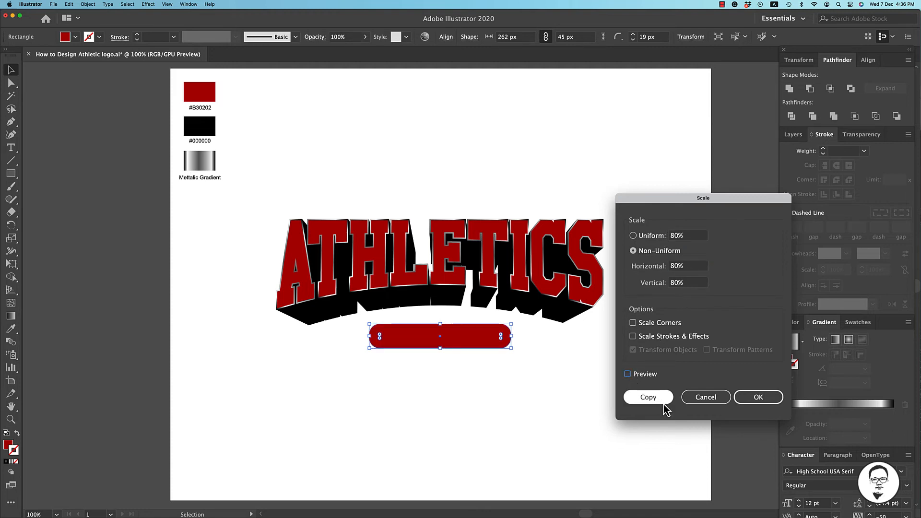
click(647, 397)
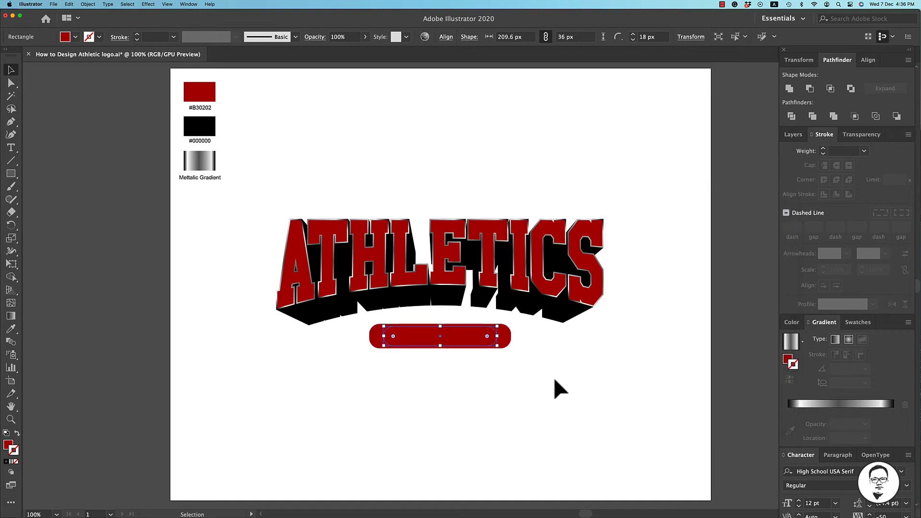
Step: Move the smaller red bar straight down so it protrudes below the larger bar
drag(475, 341, 475, 351)
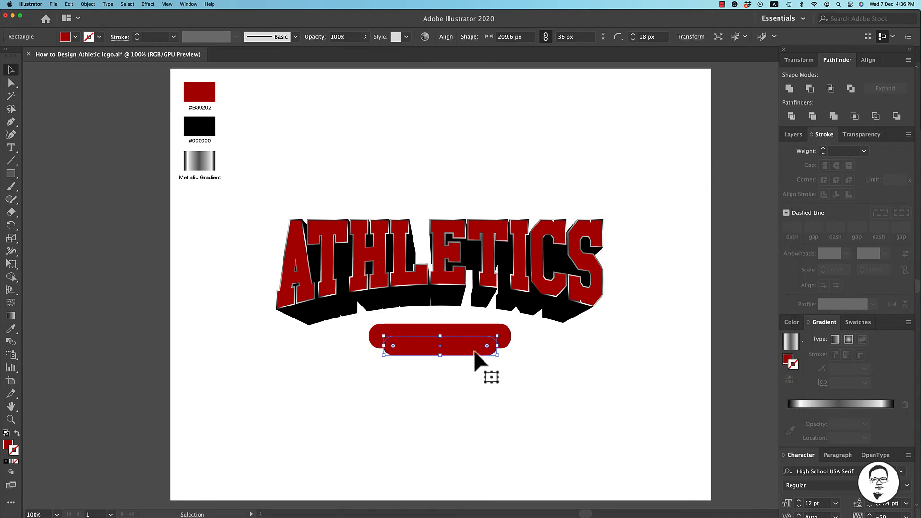
click(524, 365)
Step: Duplicate the larger red bar and place the copy straight below the two overlapping bars
click(499, 333)
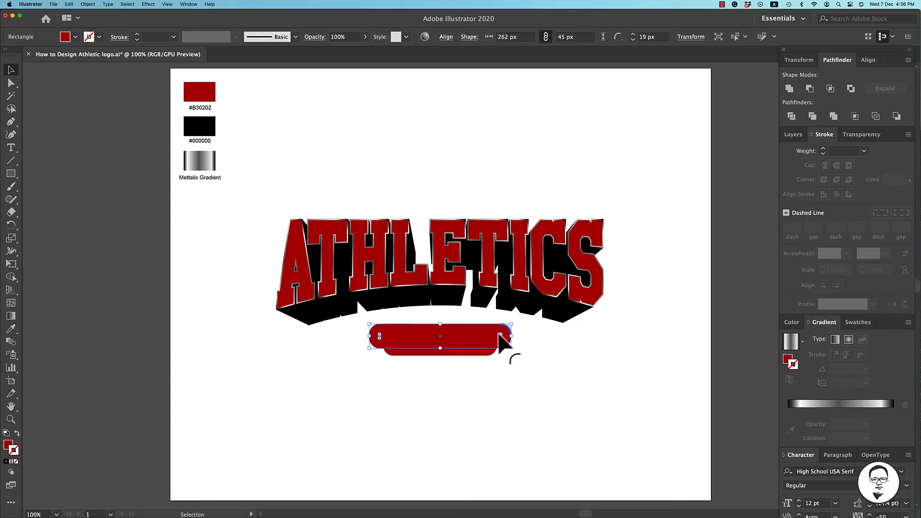
click(88, 4)
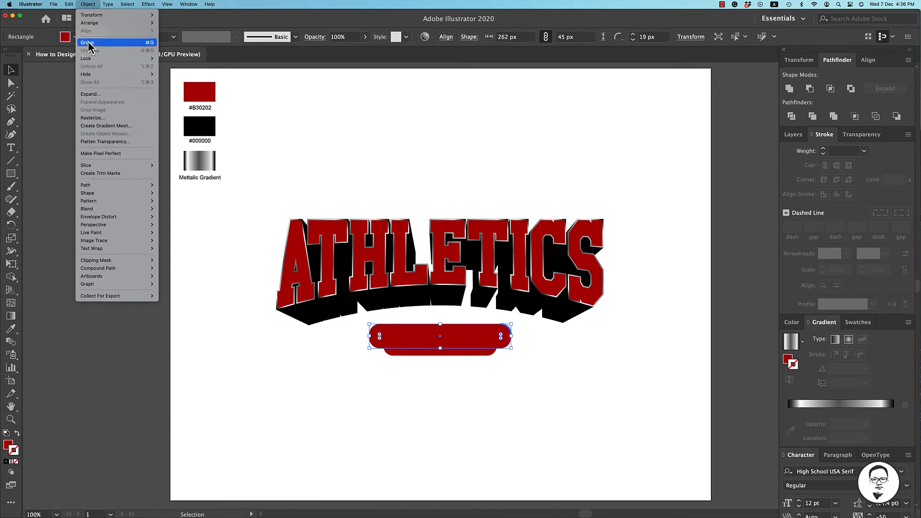
mouse_move(103, 23)
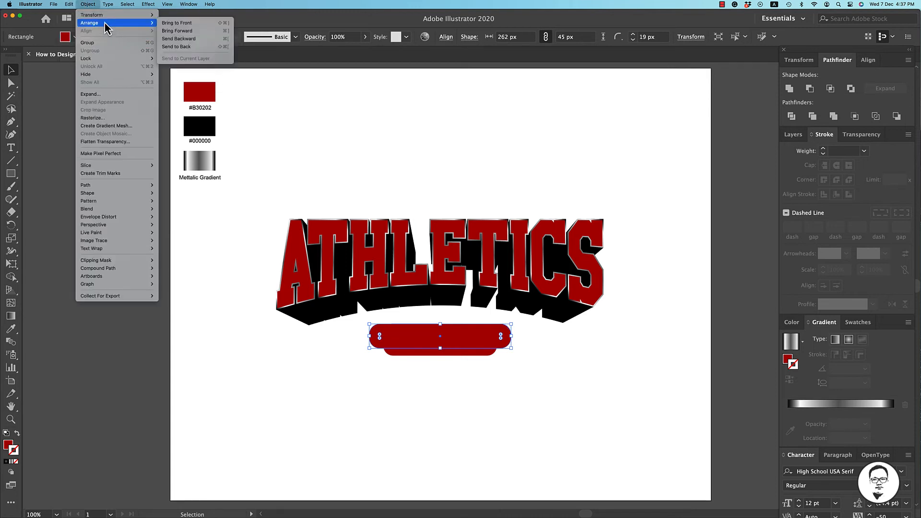
mouse_move(69, 4)
click(71, 43)
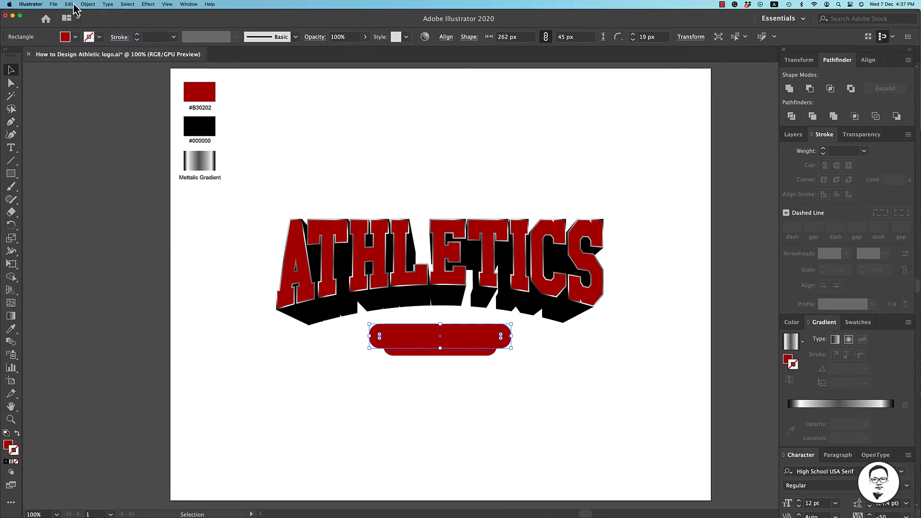
click(69, 3)
click(104, 75)
drag(462, 345, 461, 384)
click(573, 385)
Step: Fill the two overlapping bars with the black of the #000000 color sample using the Eyedropper
click(490, 339)
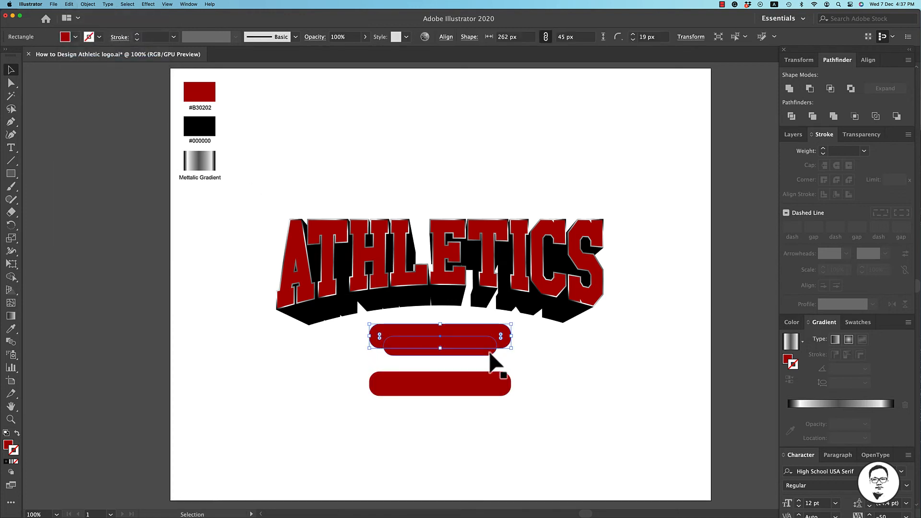
click(516, 361)
click(490, 351)
shift+click(503, 341)
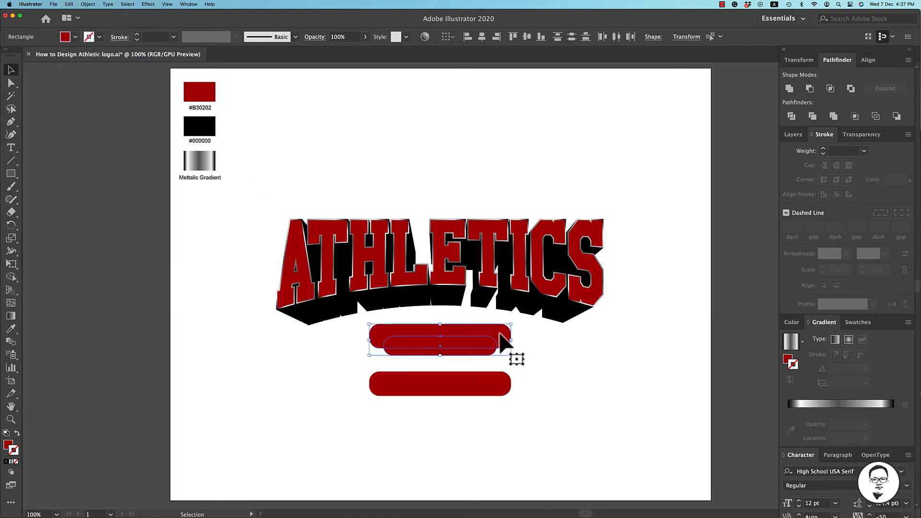
click(11, 329)
click(200, 128)
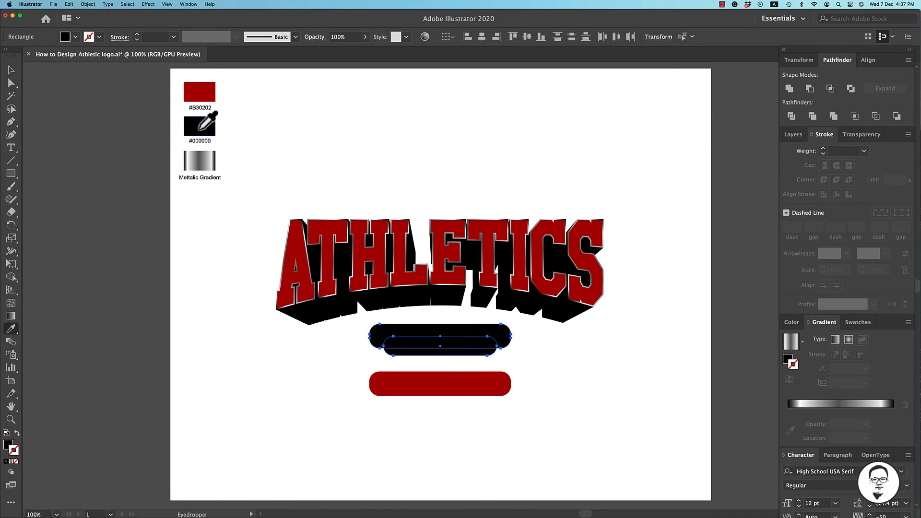
click(11, 69)
click(545, 362)
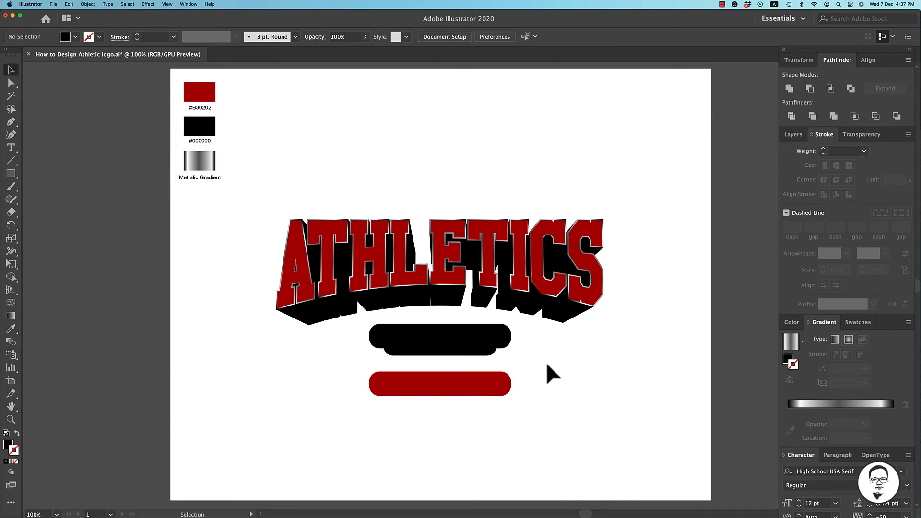
Step: Blend the two overlapping black bars into a solid extrusion using 50 specified steps
click(461, 335)
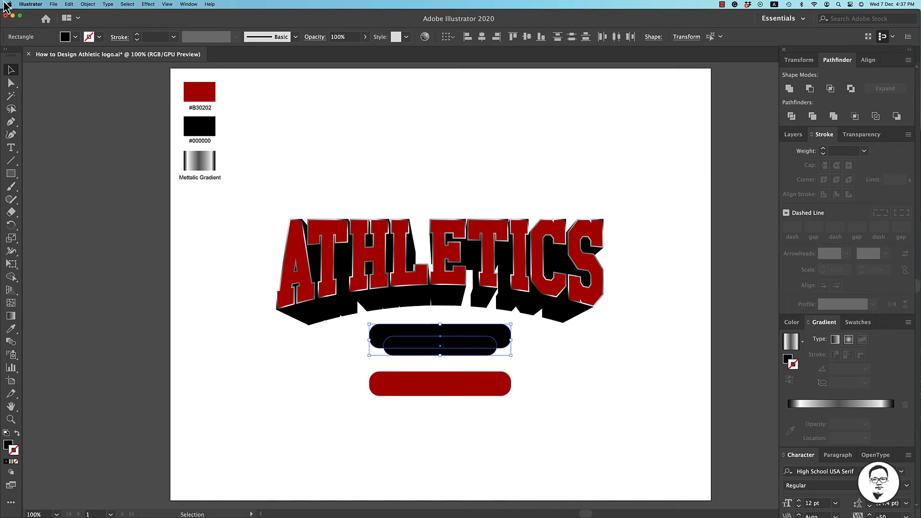
click(86, 5)
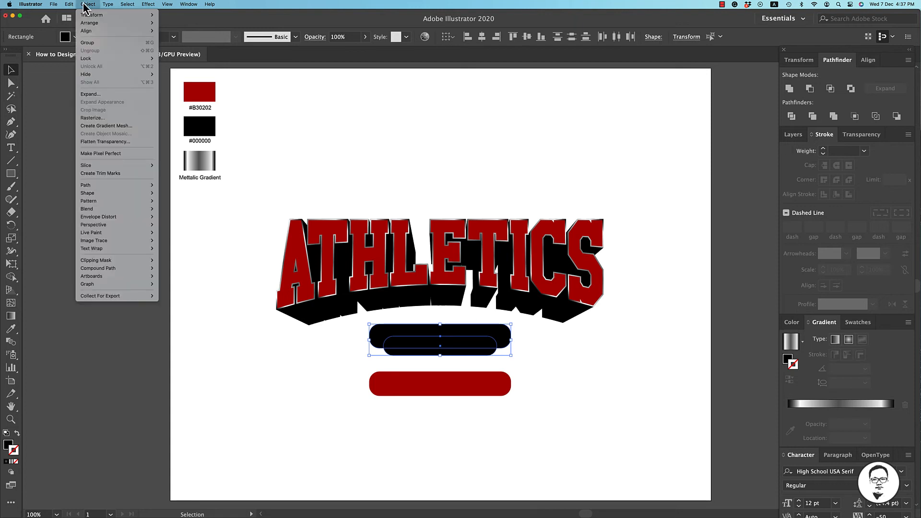
mouse_move(107, 210)
click(179, 229)
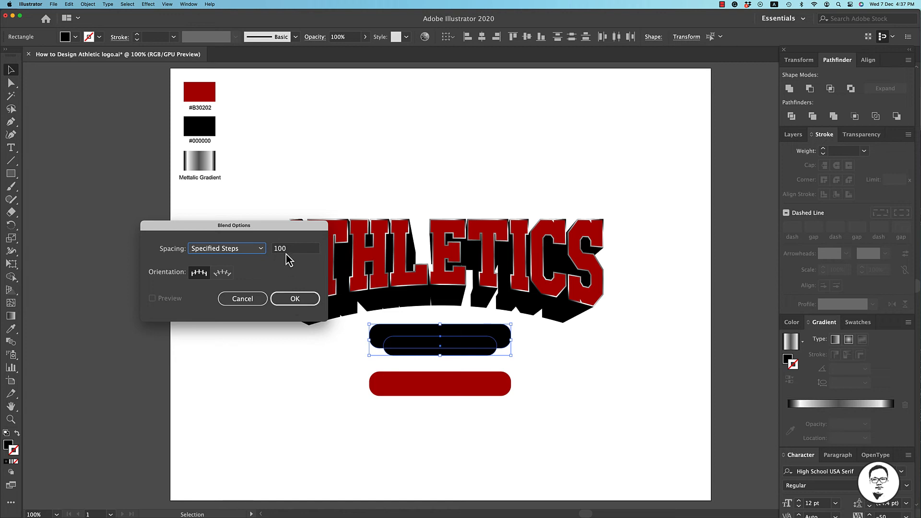
key(Tab)
text(50)
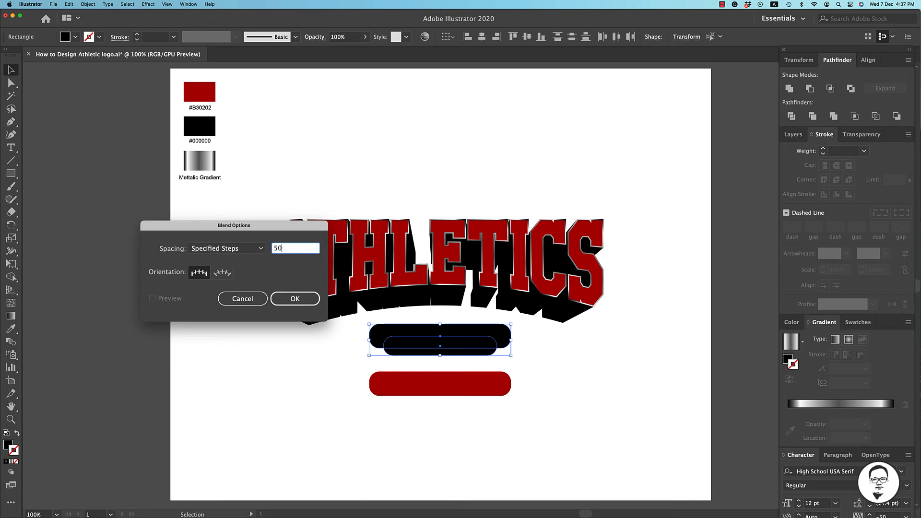
click(295, 299)
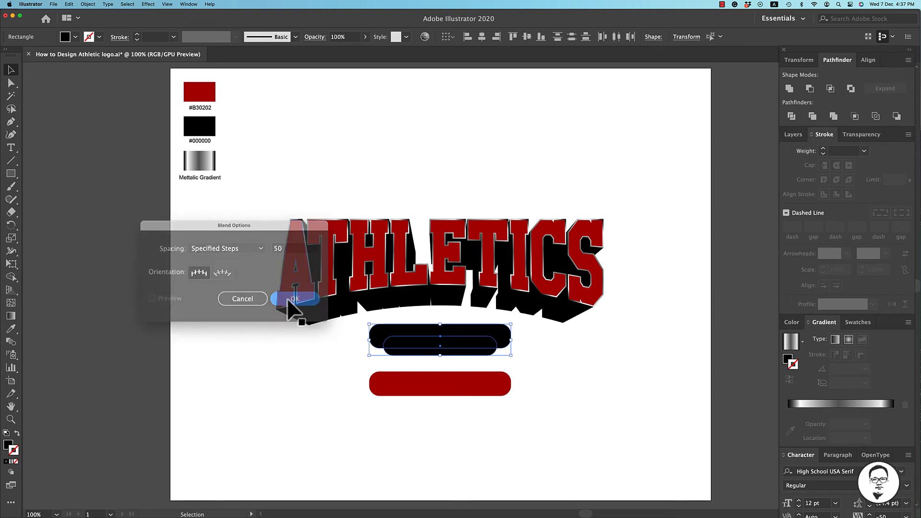
click(88, 6)
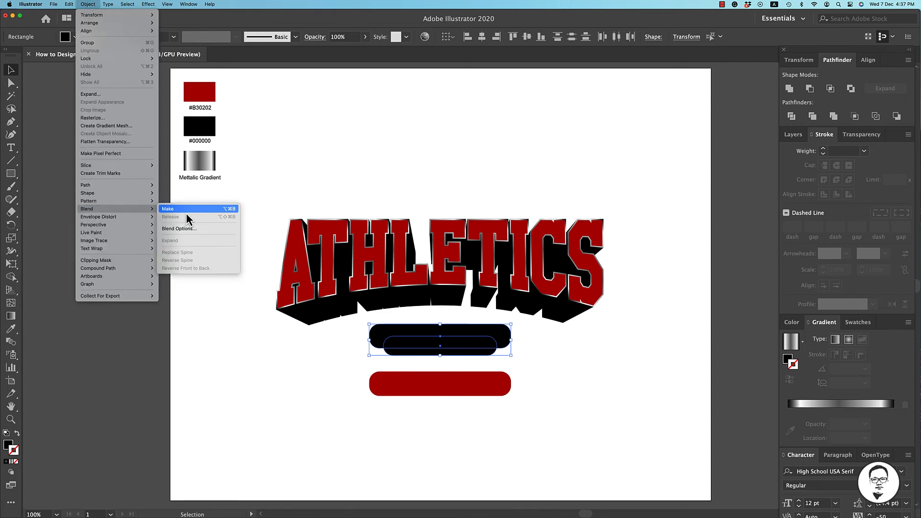
click(185, 211)
click(574, 363)
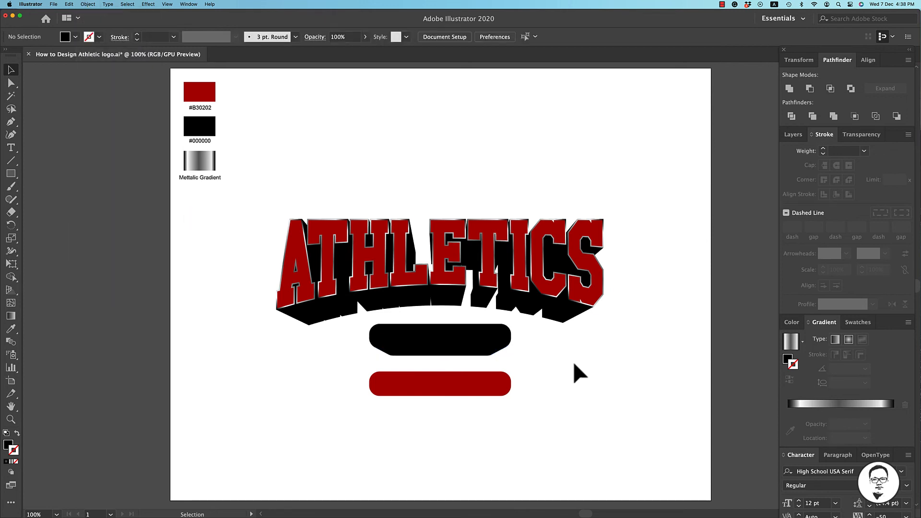
scroll(573, 361, down, 1)
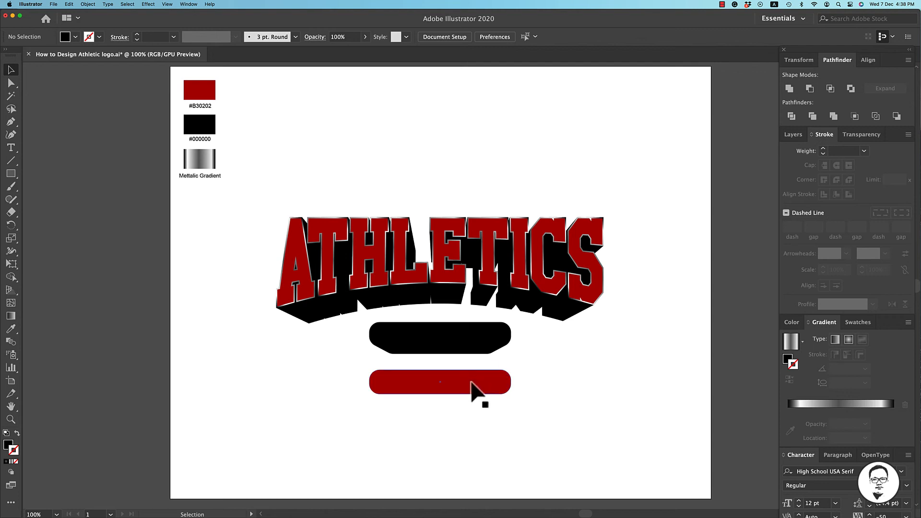
drag(466, 383, 468, 337)
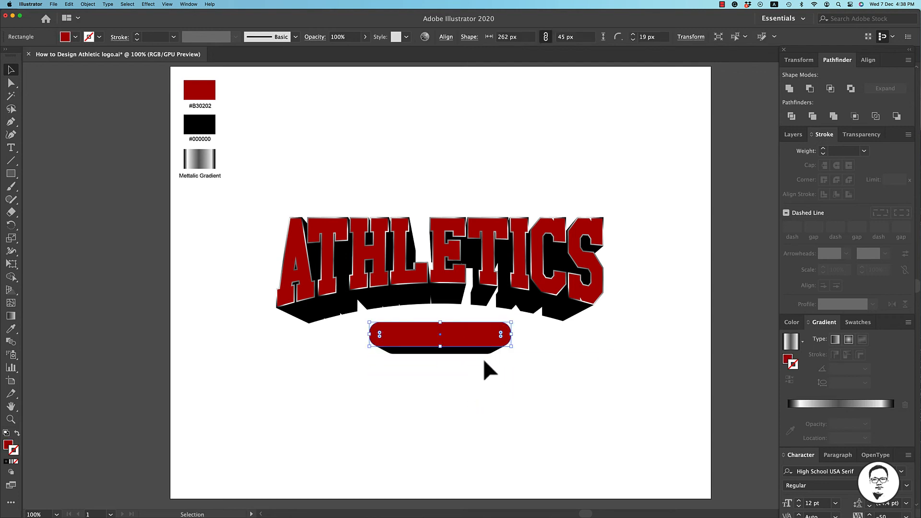
key(super+z)
Step: Expand the object and fill of the black blend and unite the resulting pieces into one shape
click(487, 349)
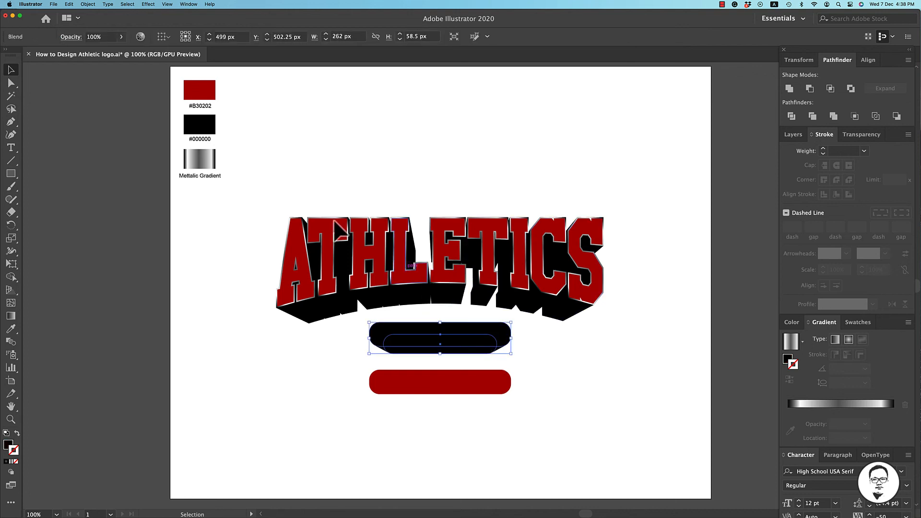
click(89, 4)
click(93, 94)
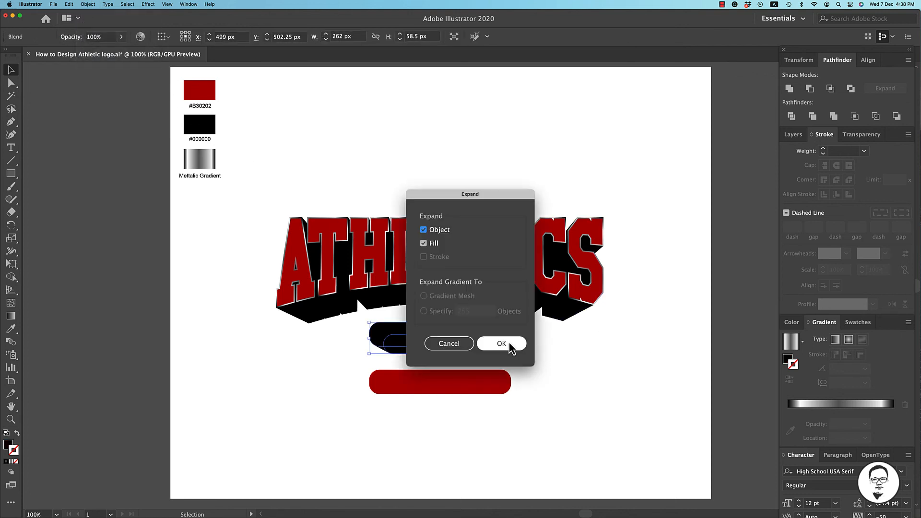
click(503, 344)
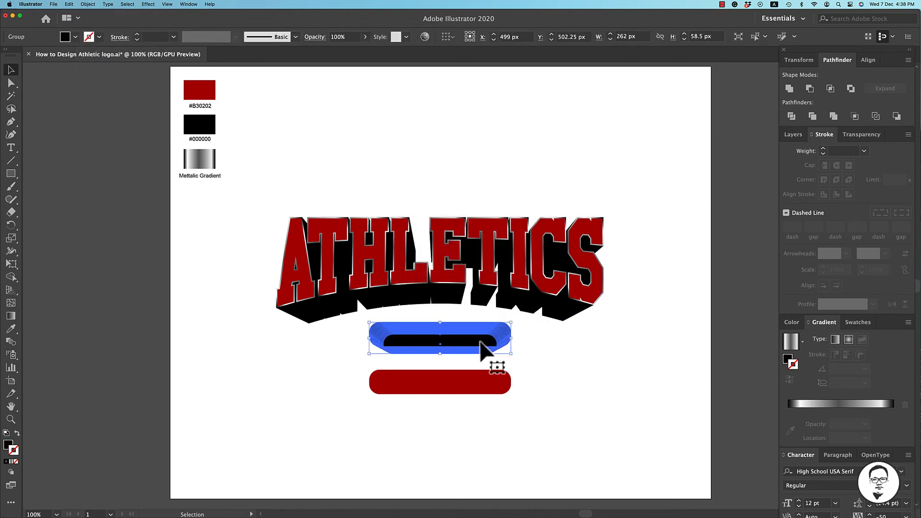
click(789, 88)
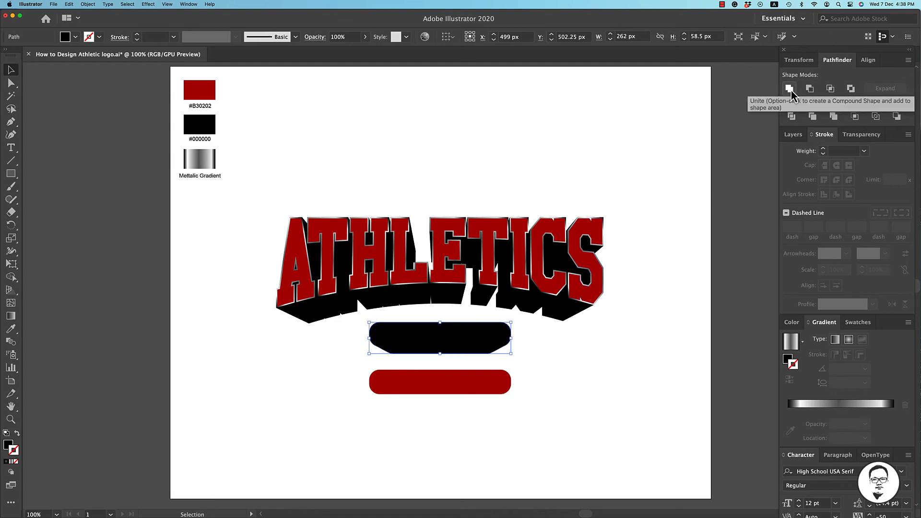
click(624, 349)
click(476, 343)
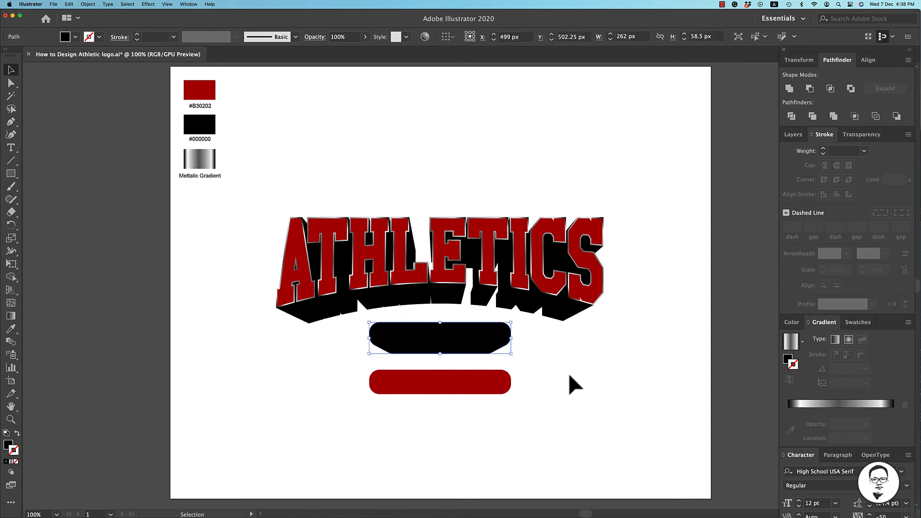
click(569, 374)
Step: Move the red bar straight up onto the black extrusion so it covers its upper part
click(486, 393)
drag(486, 393, 488, 335)
click(546, 370)
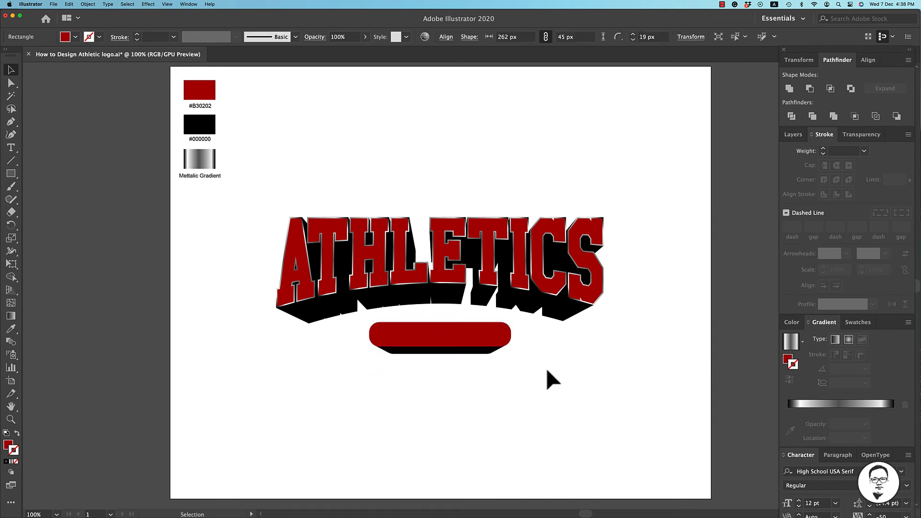
Step: Apply the red fill and metallic gradient outline of the letter T to the red bar using the Eyedropper
click(472, 341)
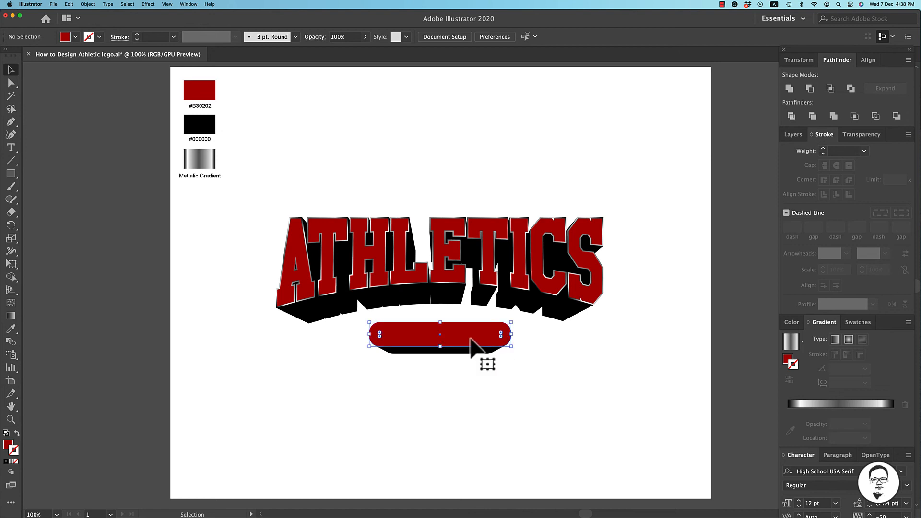
click(10, 331)
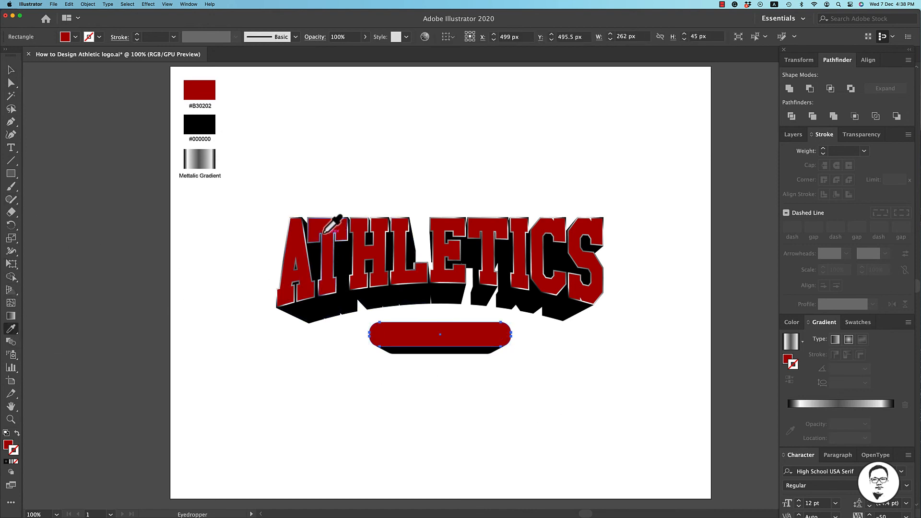
click(330, 224)
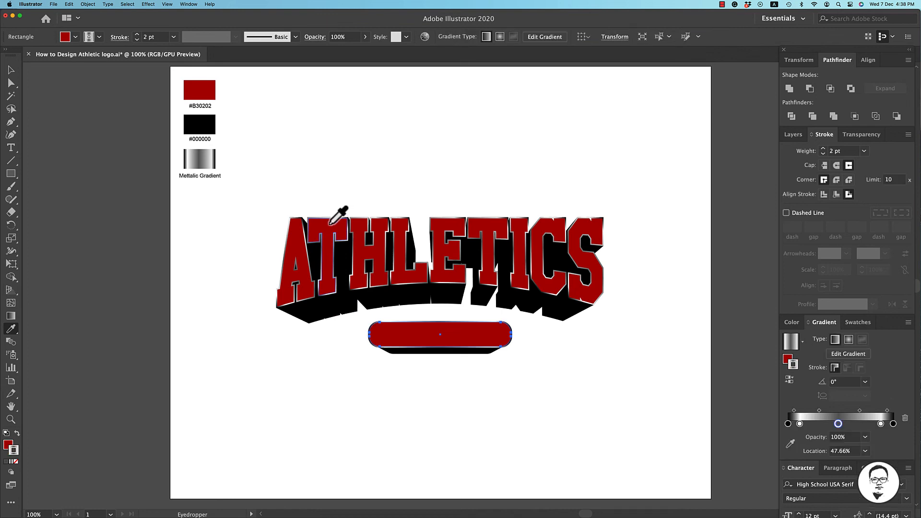
click(10, 70)
click(468, 379)
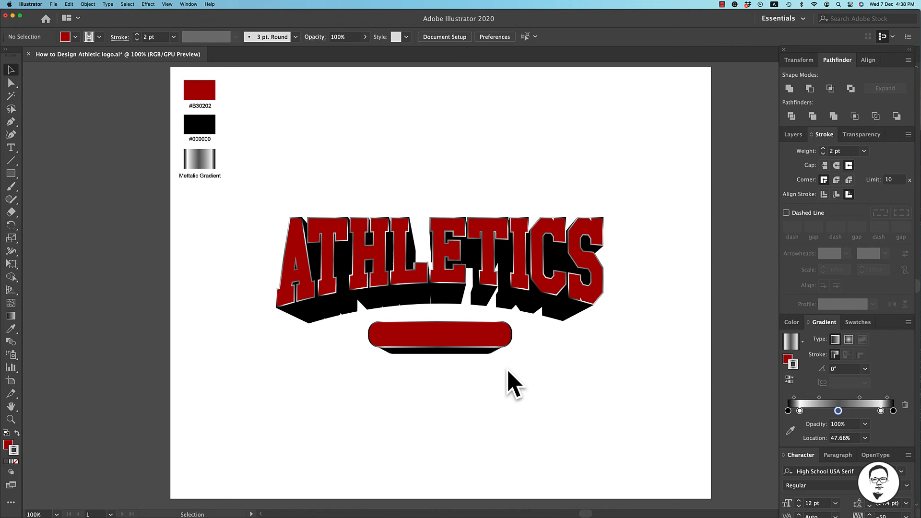
Step: Give the black extrusion behind the bar a black stroke with a weight of 3 pt
click(476, 354)
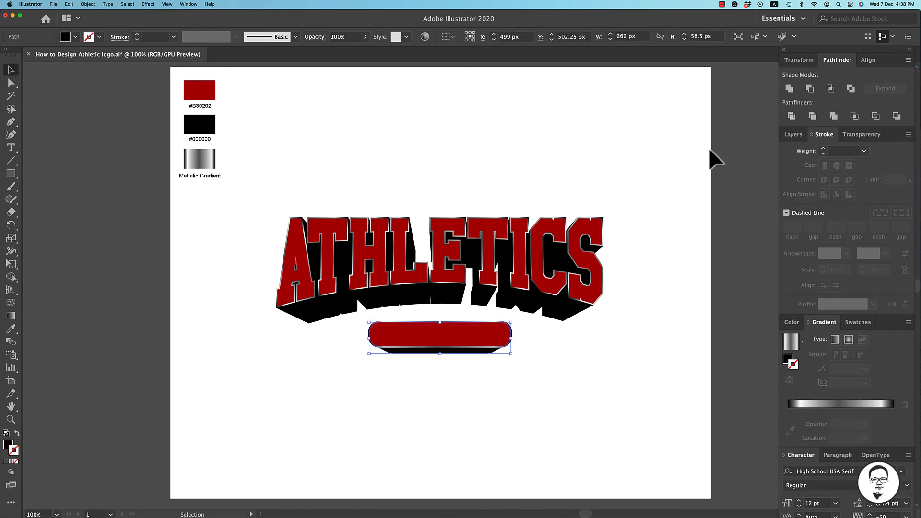
click(99, 36)
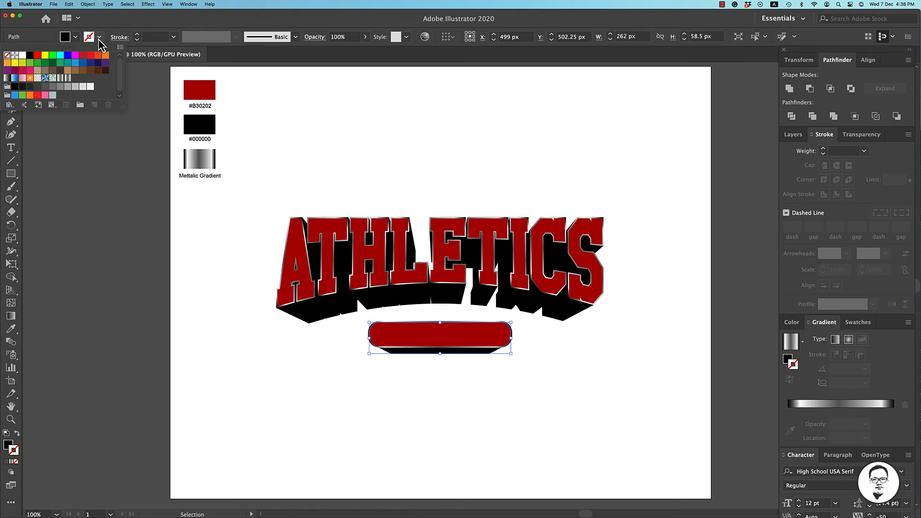
click(30, 55)
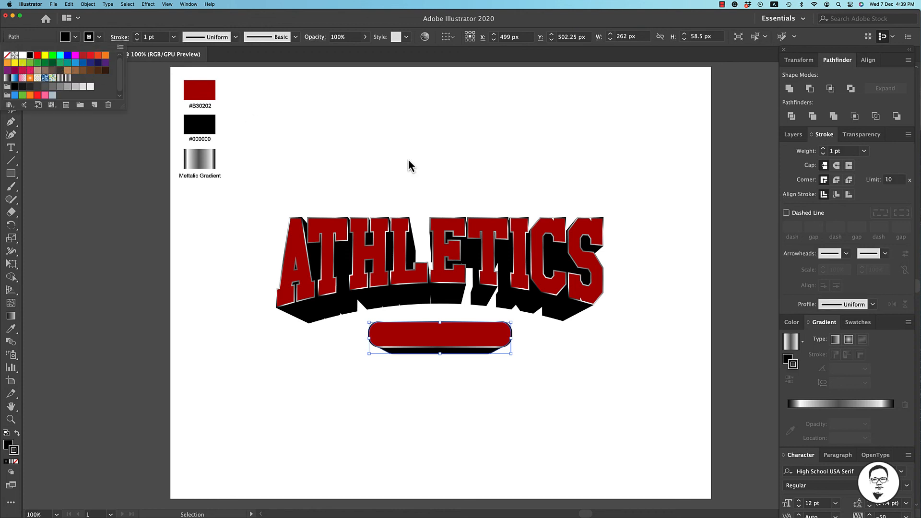
click(525, 376)
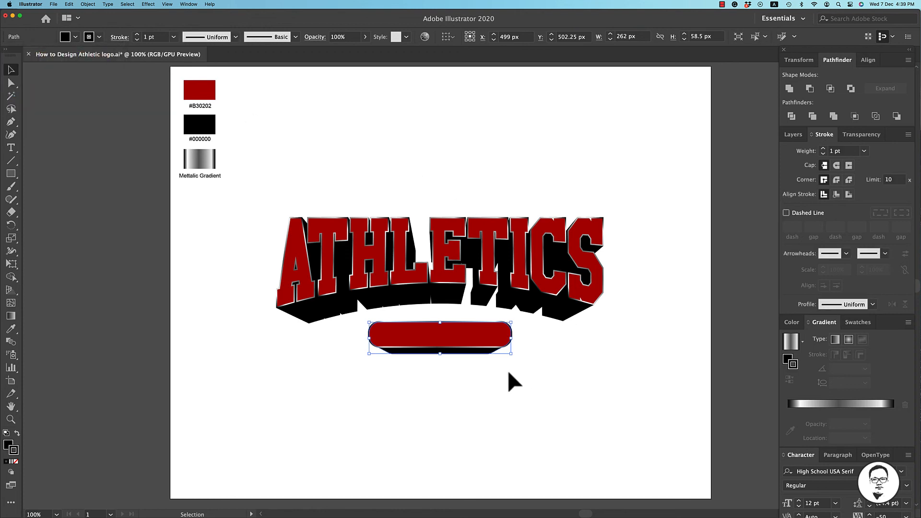
click(822, 149)
click(823, 149)
click(578, 363)
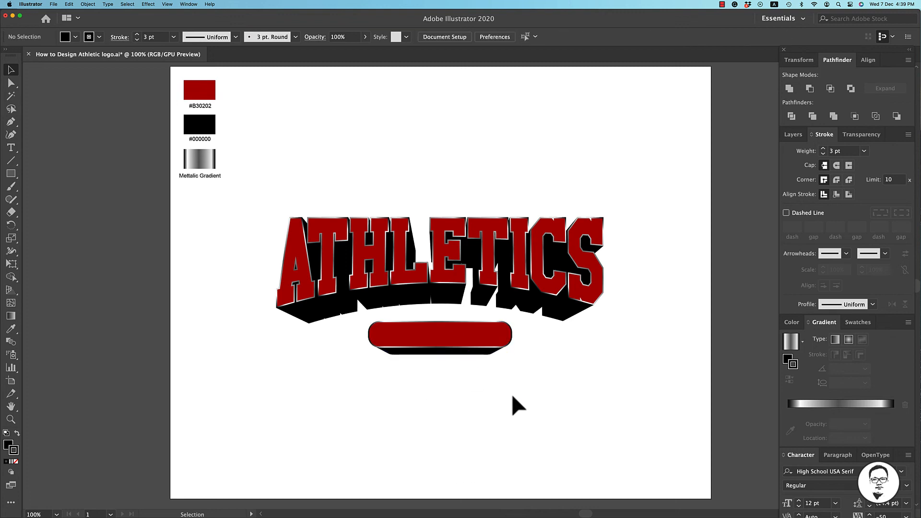
Step: Add a point text reading 1980 in 12 pt High School USA Serif in the empty area below the red bar
click(11, 148)
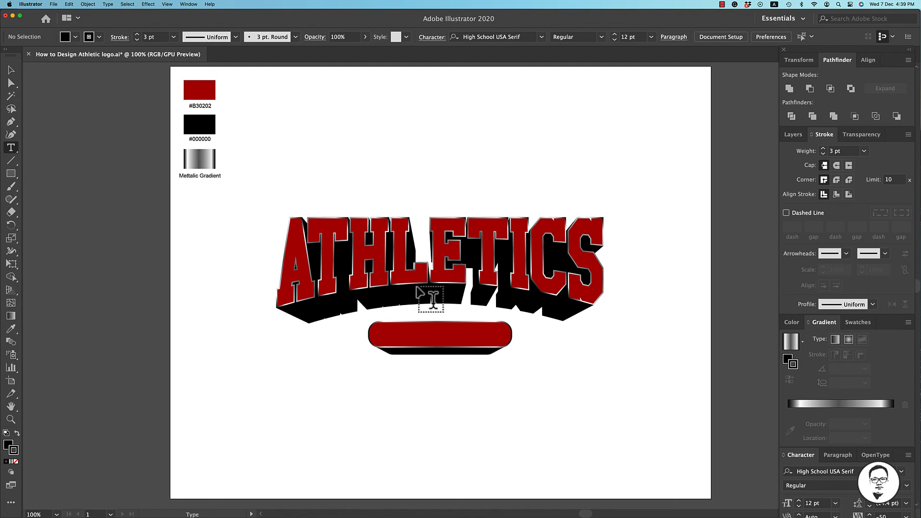
click(425, 391)
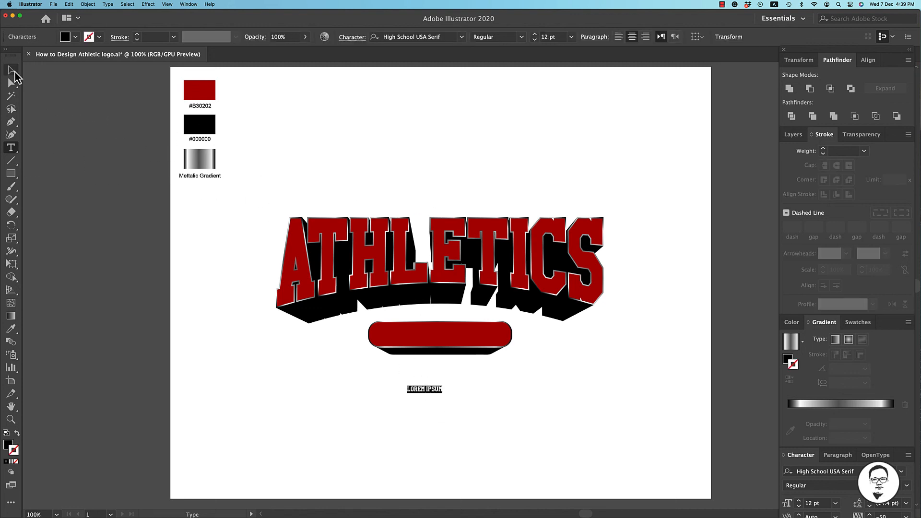
key(Escape)
click(429, 408)
double_click(427, 389)
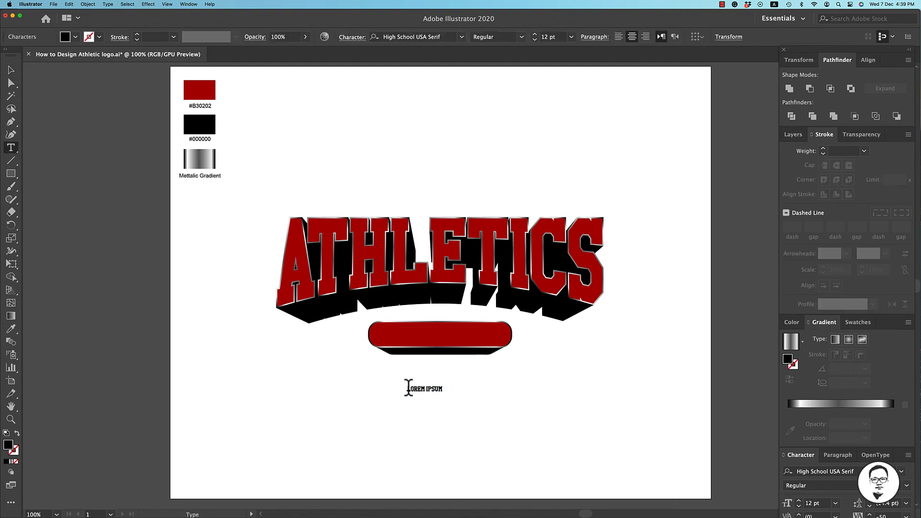
drag(405, 388, 451, 389)
text(1980)
click(10, 70)
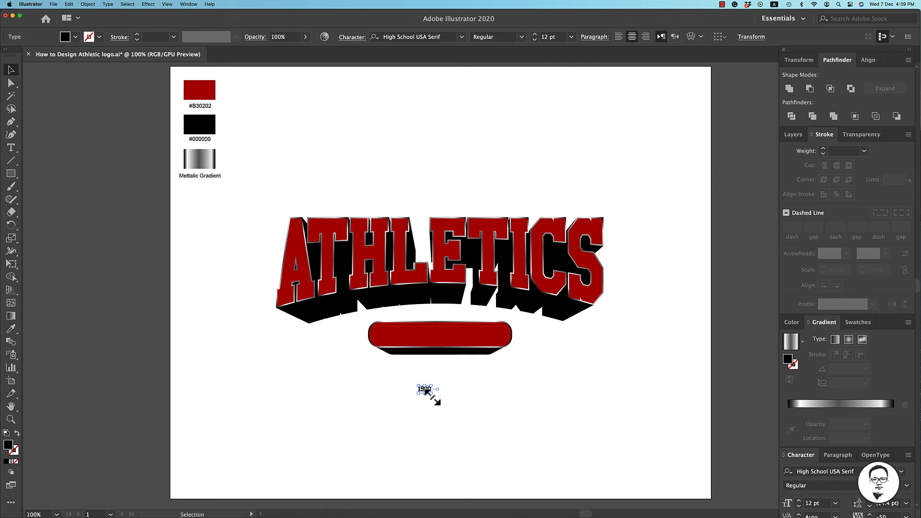
click(479, 420)
Step: Insert the word SINCE before 1980 so the text reads SINCE 1980
key(t)
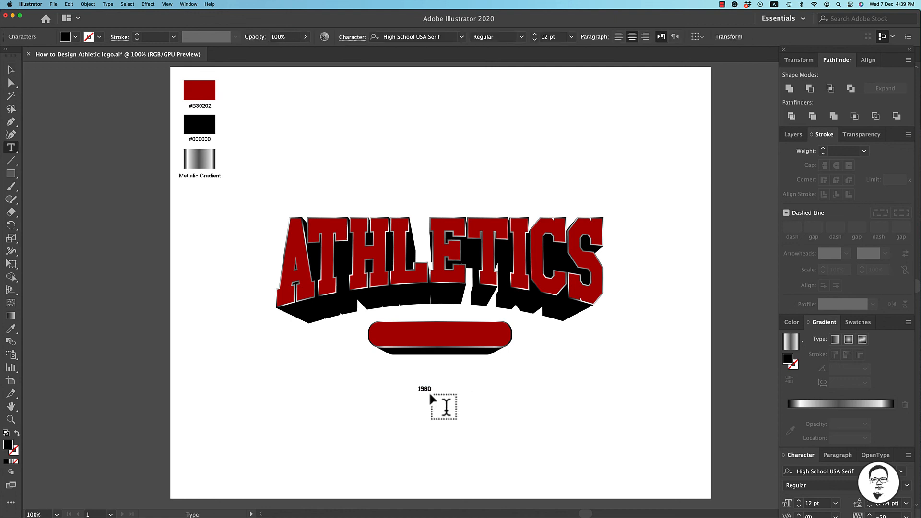
click(419, 388)
text(SINCE)
key(Escape)
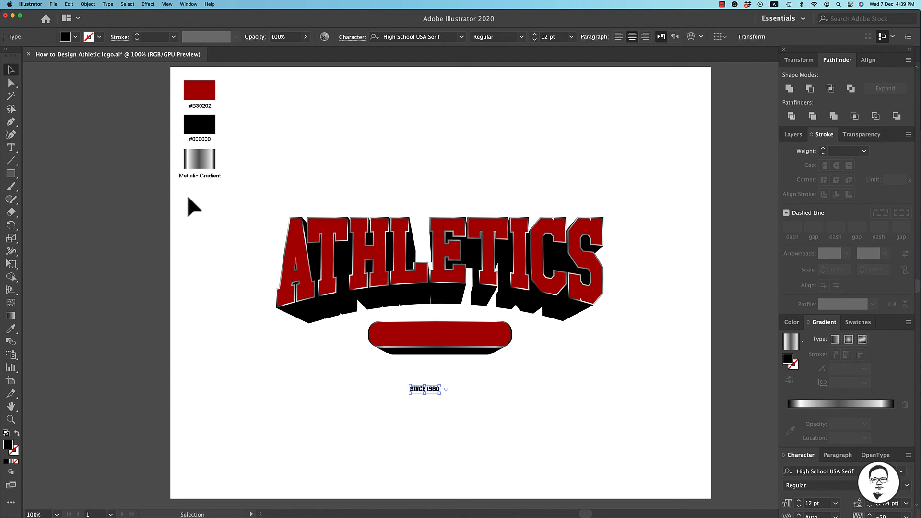
Step: Move the SINCE 1980 text onto the middle of the red bar and enlarge it to 32.38 pt
click(497, 400)
drag(434, 391, 480, 325)
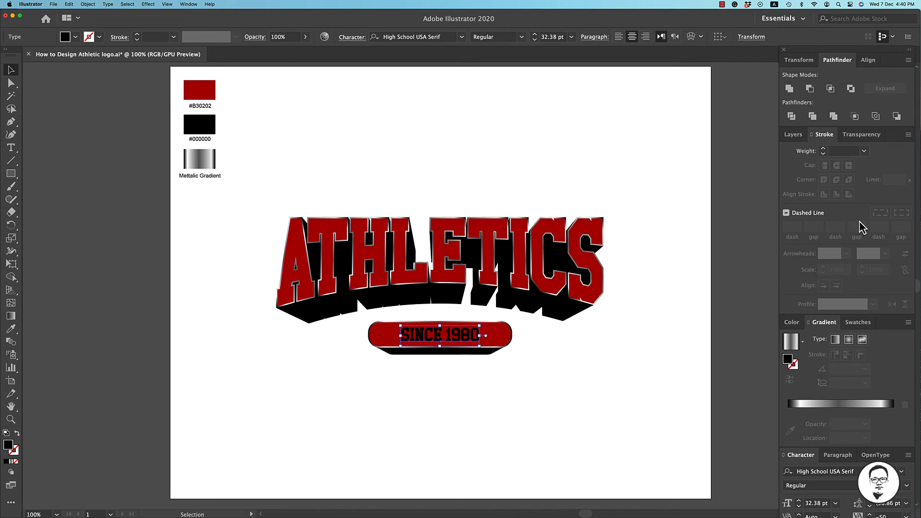
click(525, 398)
Step: Fill the SINCE 1980 text with the white swatch
click(468, 345)
click(856, 322)
click(801, 357)
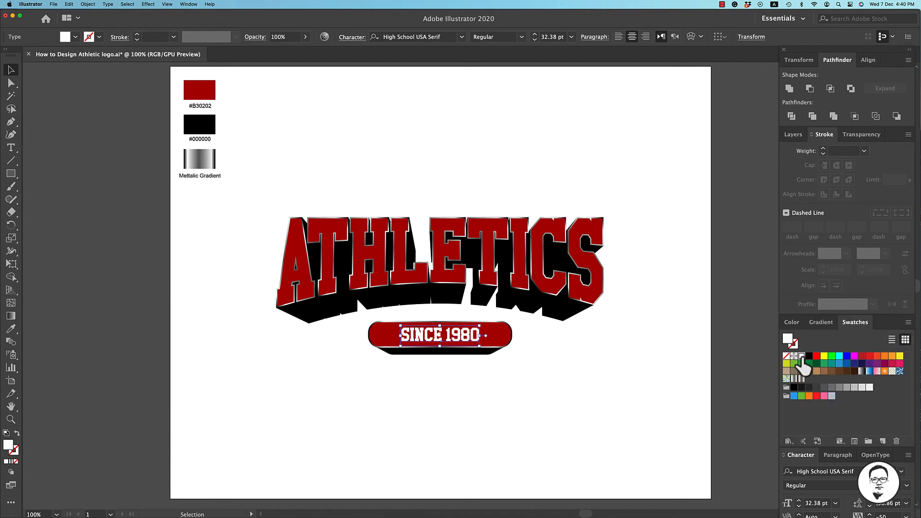
click(609, 384)
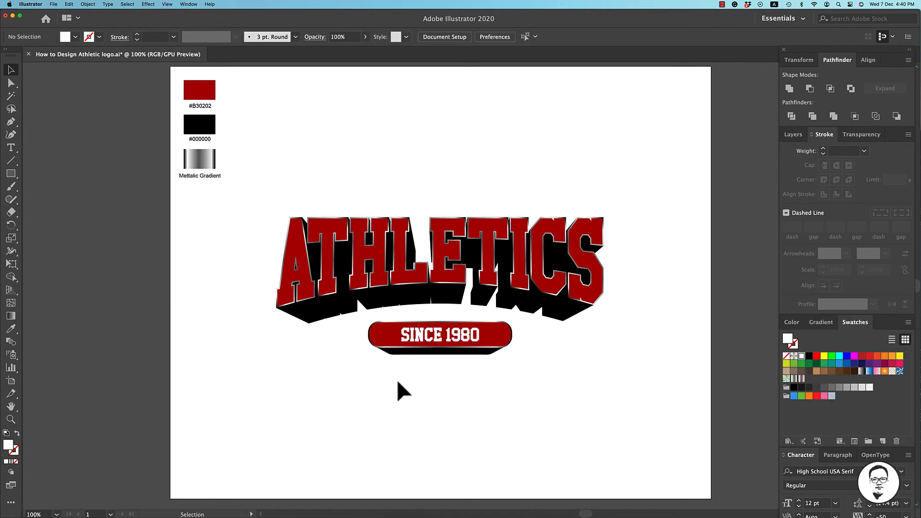
Step: Move the red bar, its black extrusion and the SINCE 1980 text together slightly up towards the ATHLETICS lettering
drag(398, 378, 508, 334)
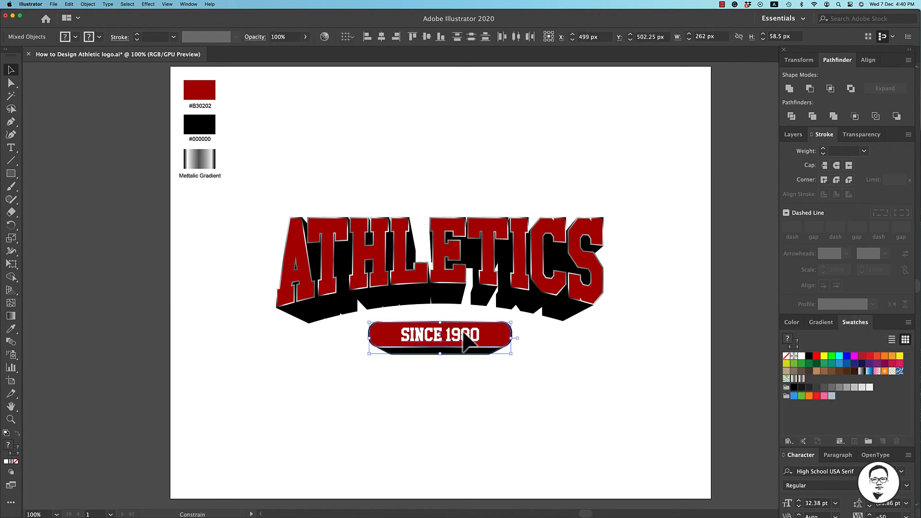
click(562, 367)
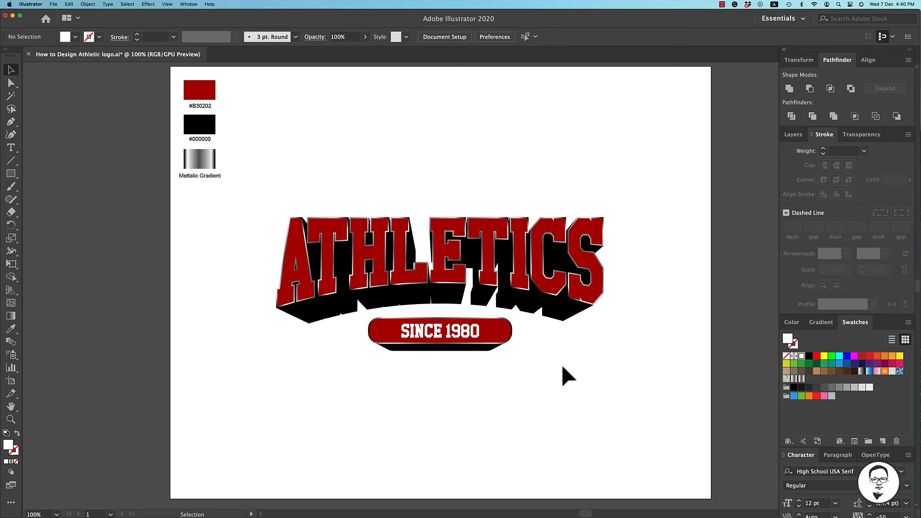